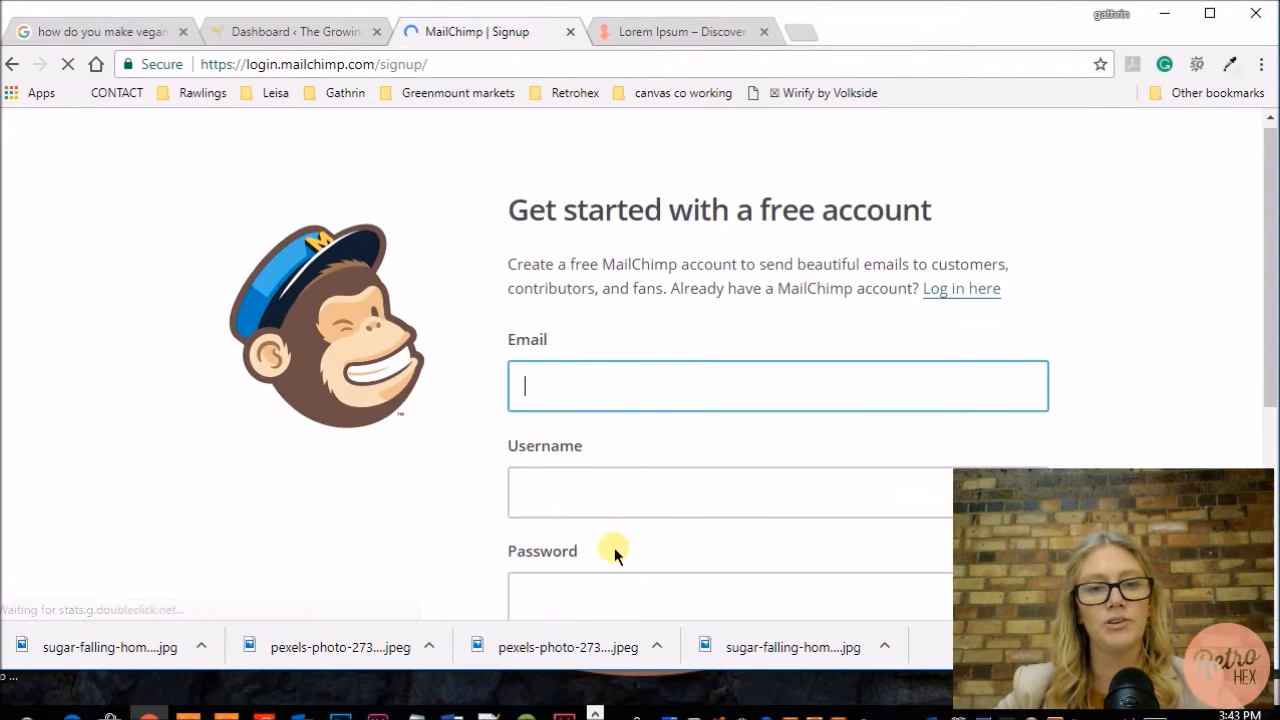
# Step: Open the Blog page for editing from the WordPress Pages list
pyautogui.scroll(-2, 614, 550)
pyautogui.scroll(2, 614, 552)
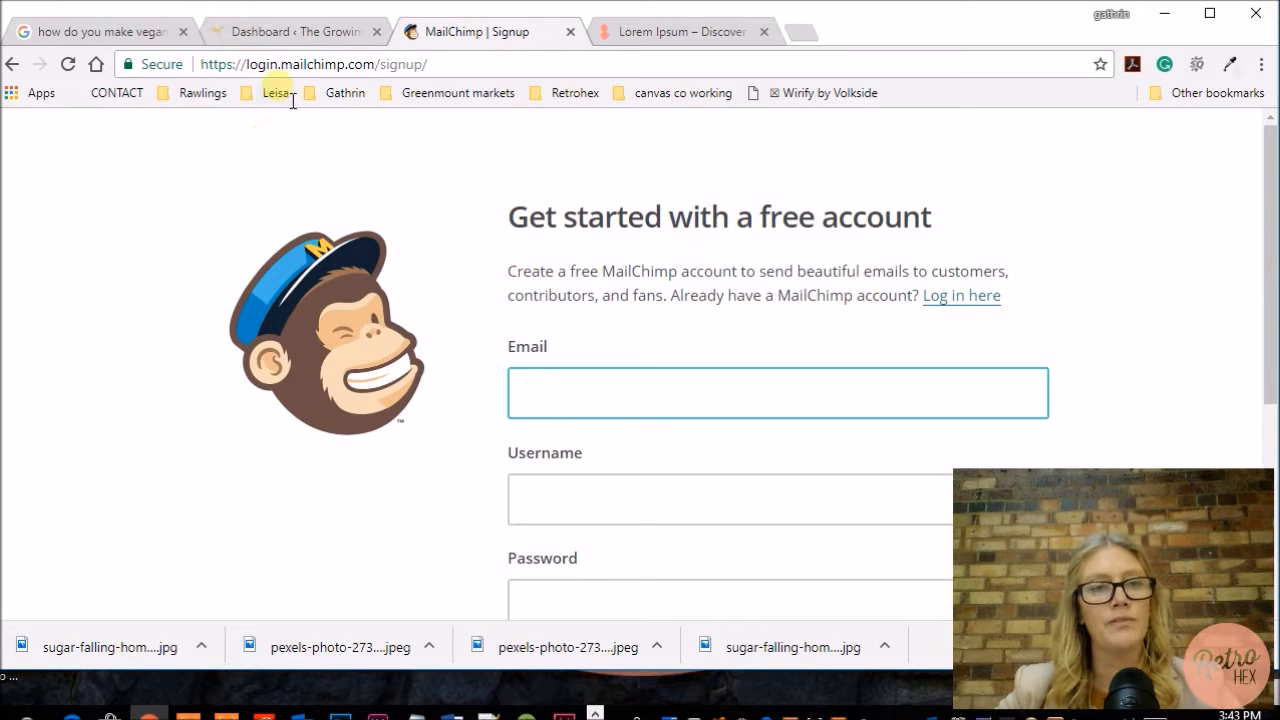
pyautogui.click(278, 35)
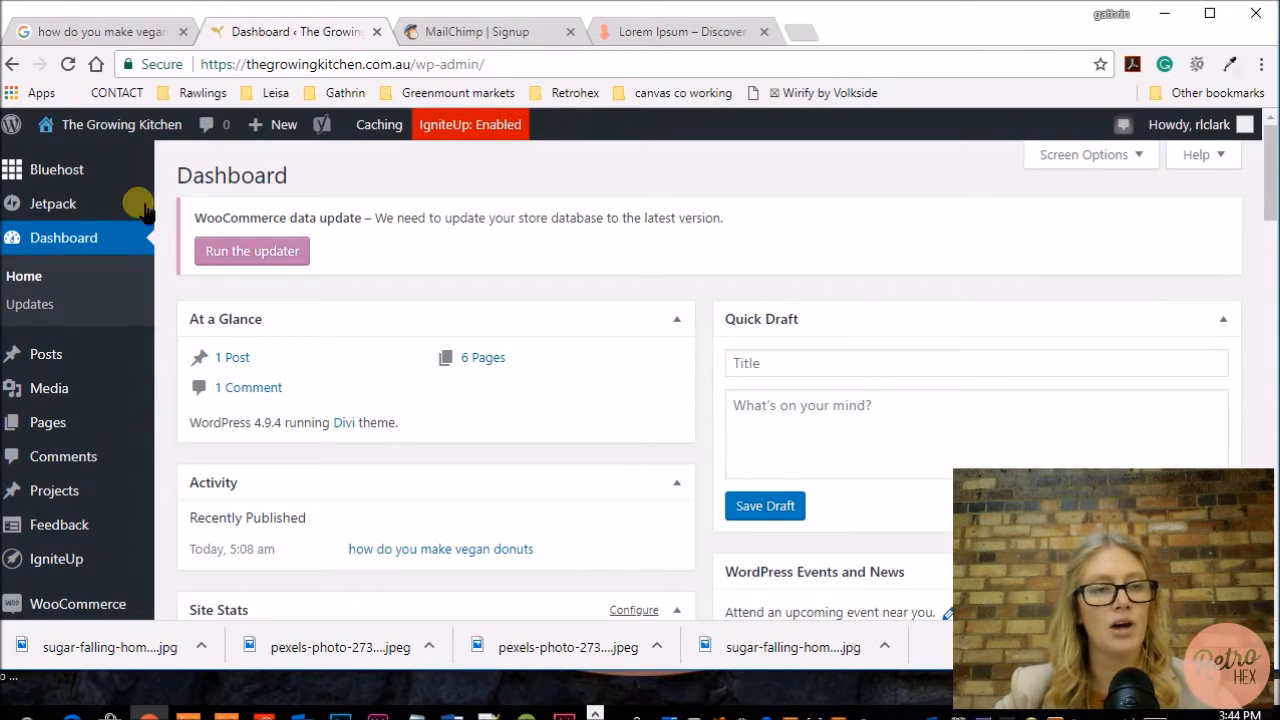
pyautogui.moveTo(143, 218)
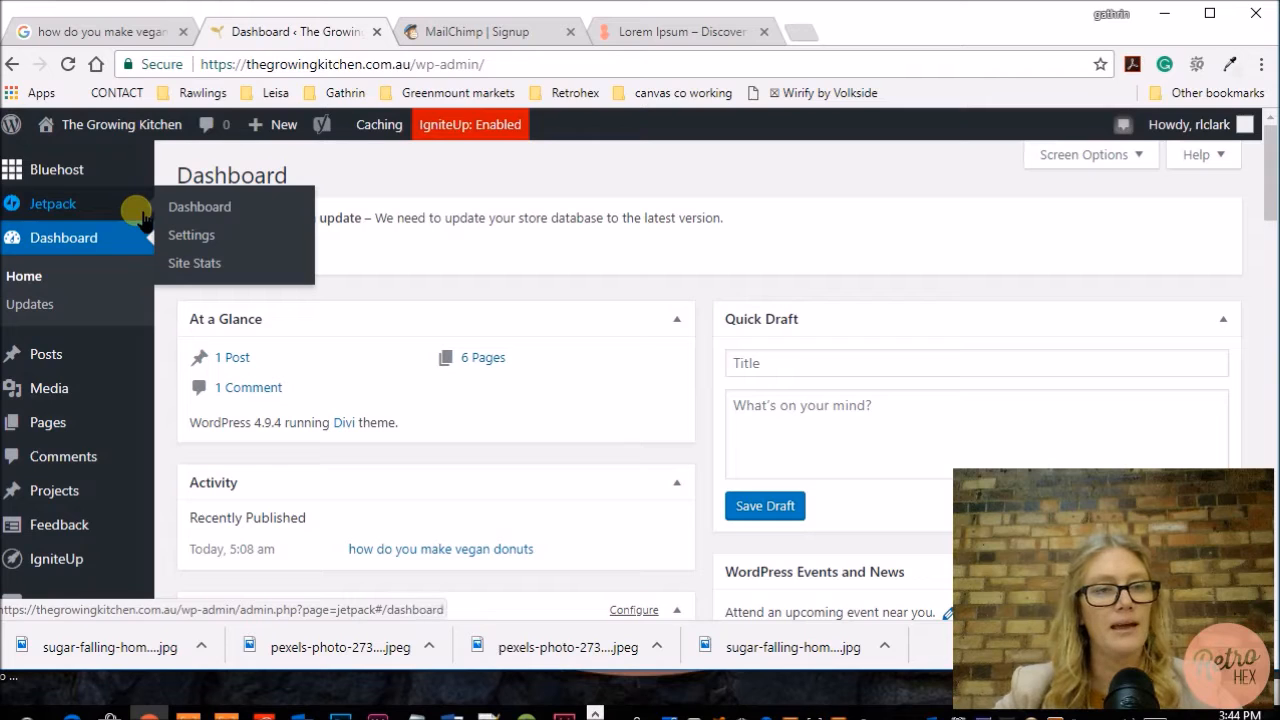
pyautogui.scroll(-1, 143, 218)
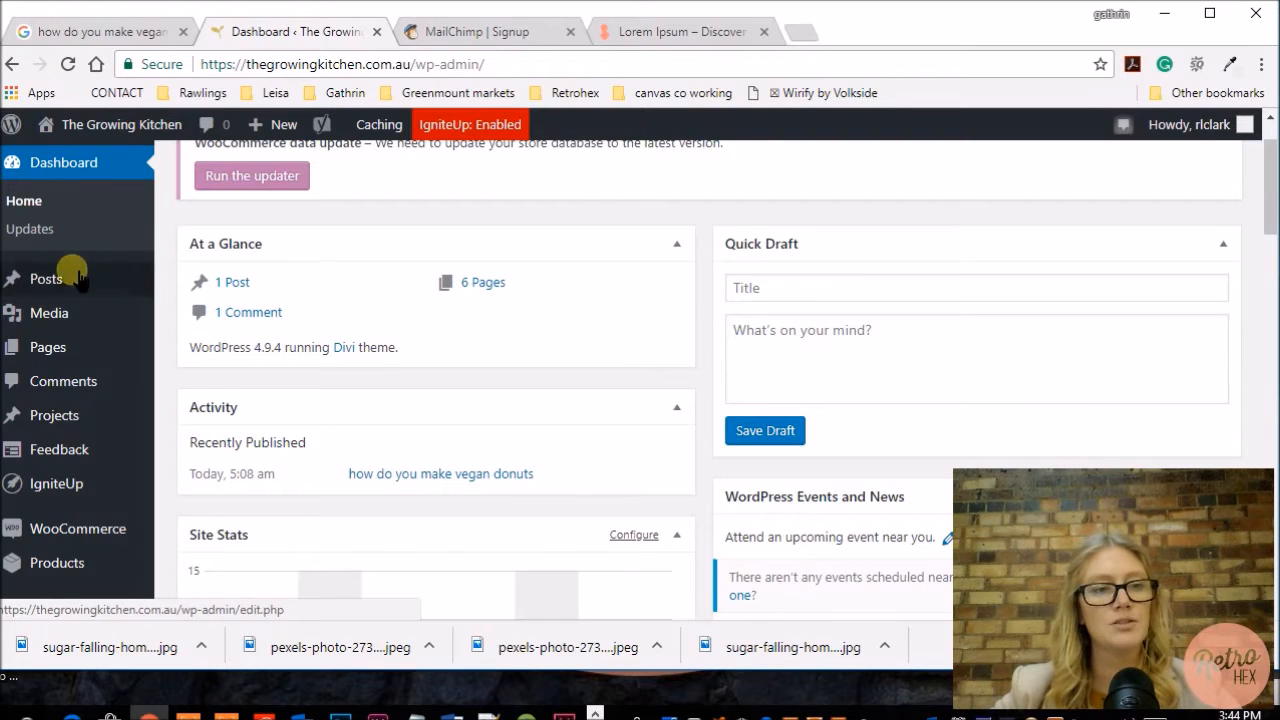
pyautogui.moveTo(90, 356)
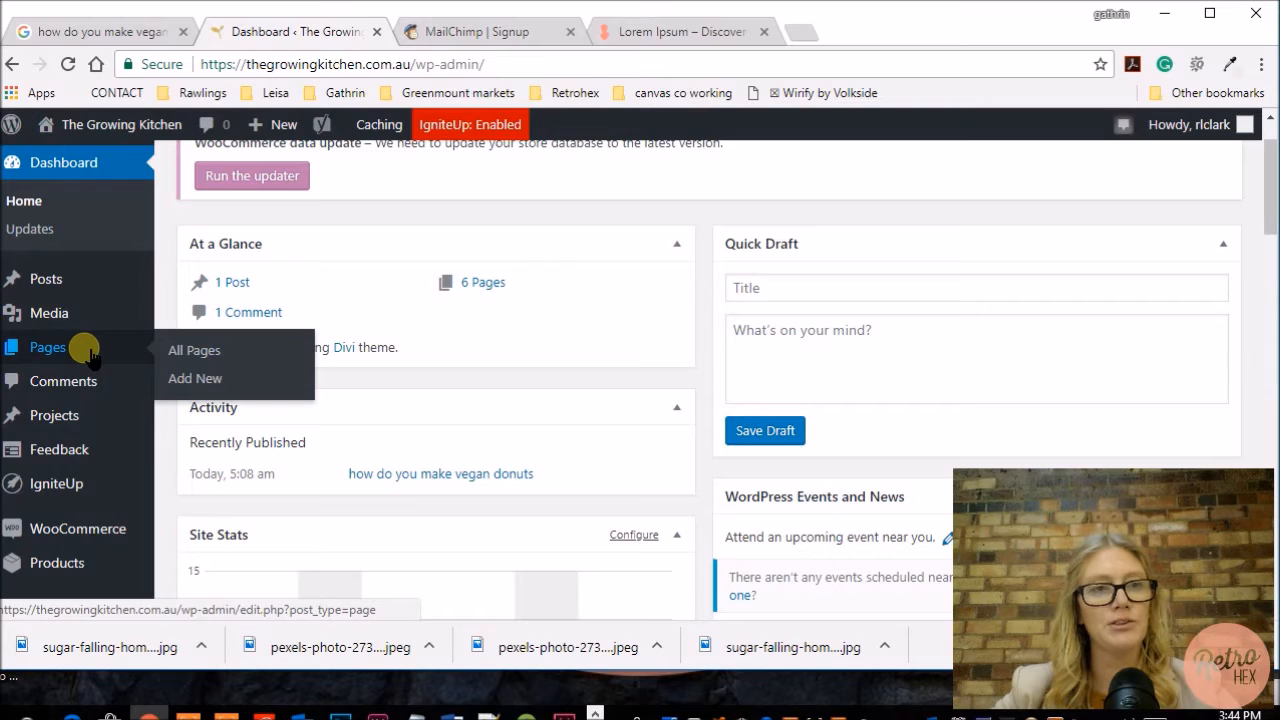
pyautogui.click(90, 356)
pyautogui.scroll(-2, 521, 430)
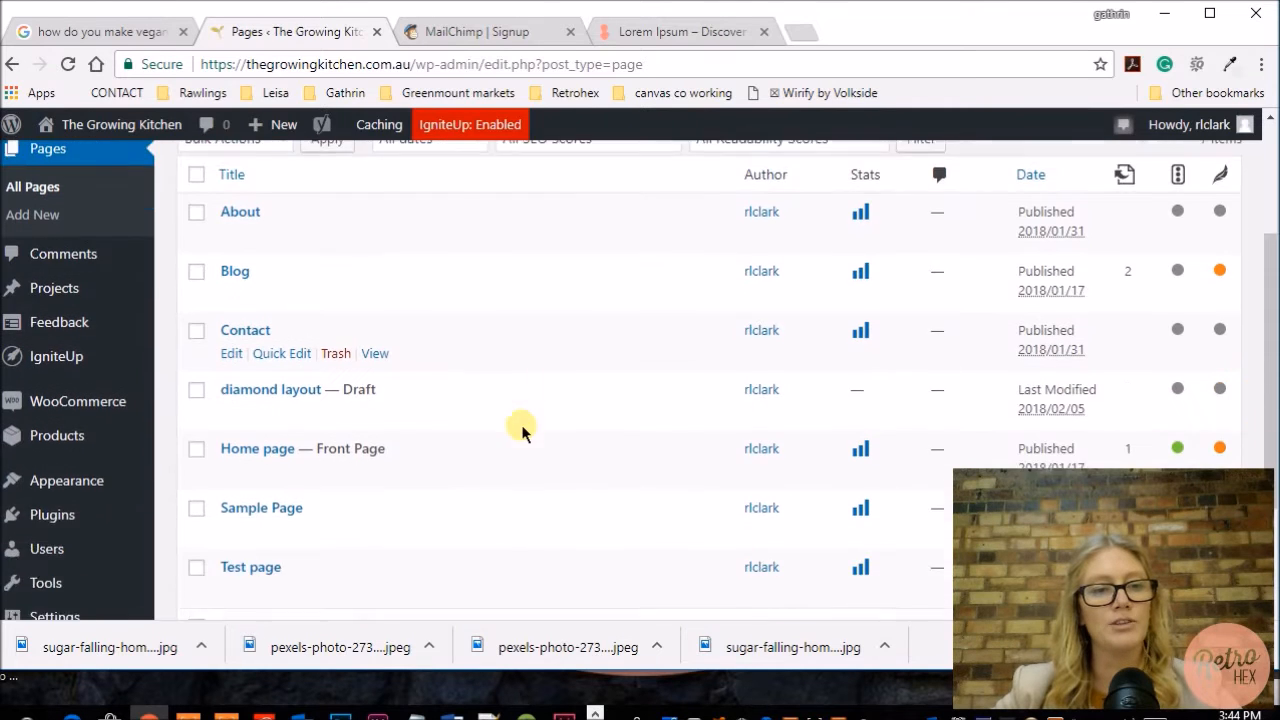
pyautogui.scroll(1, 521, 430)
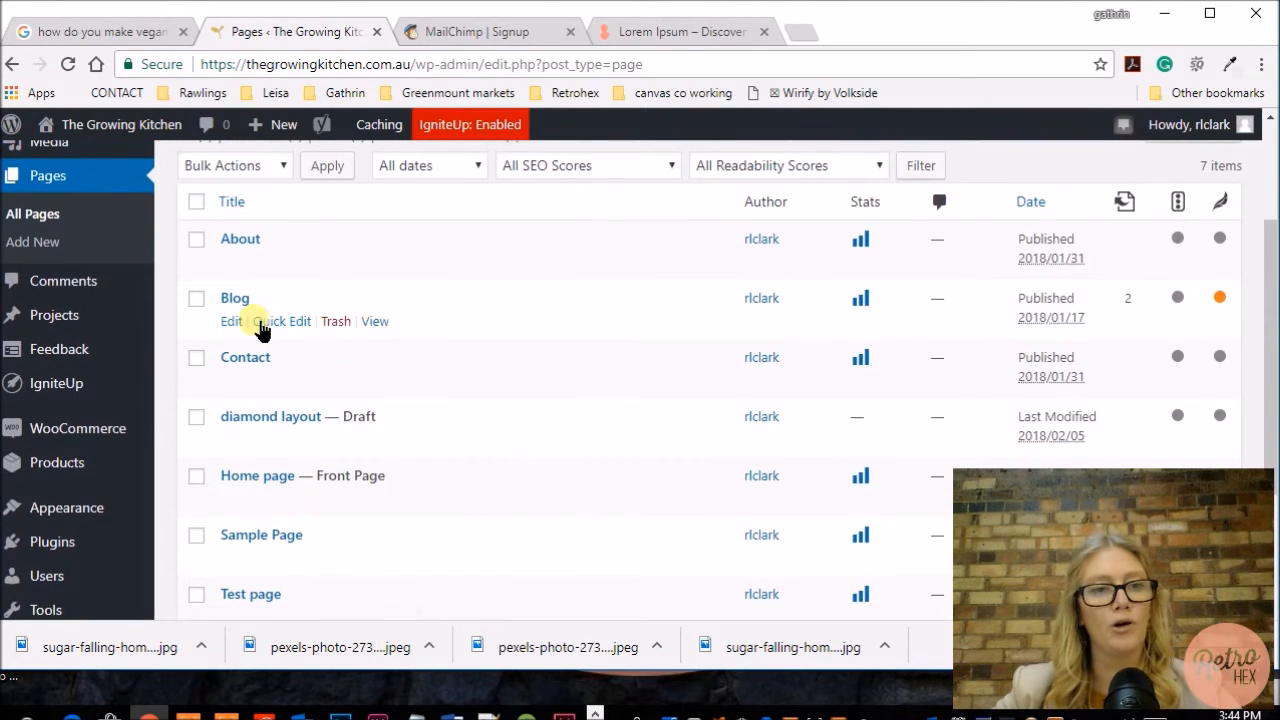
pyautogui.click(235, 300)
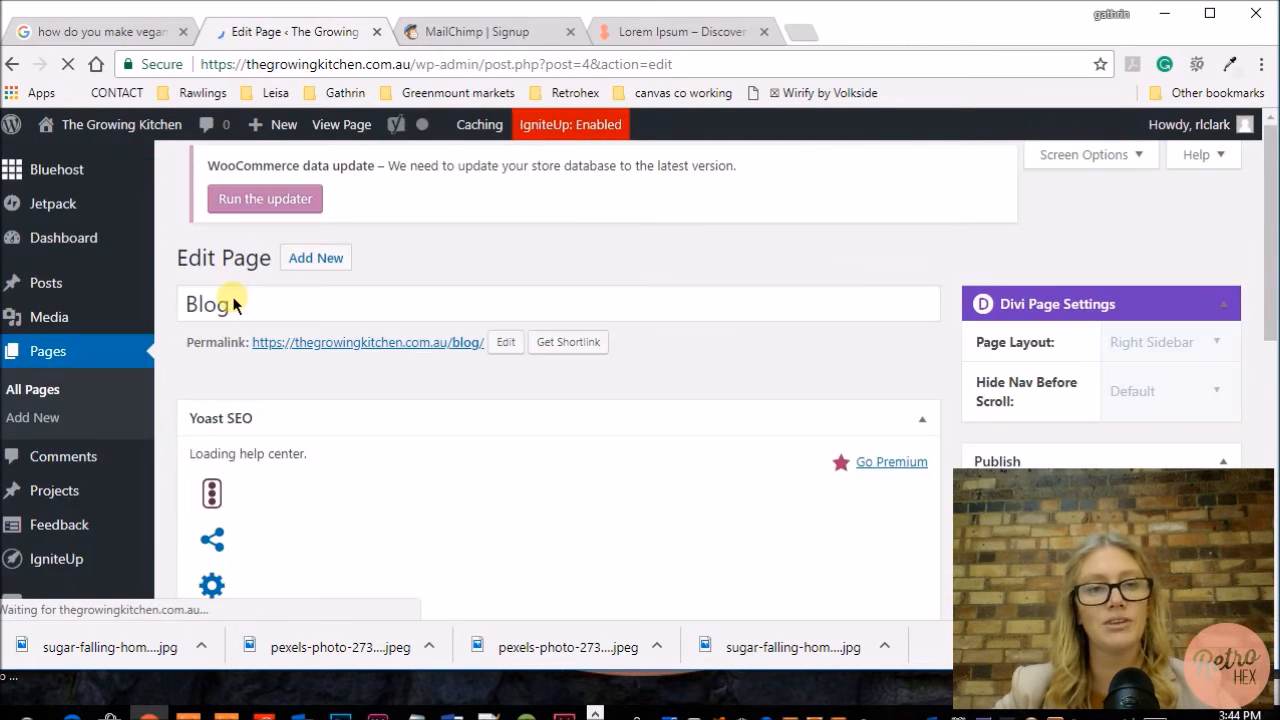
# Step: Add a new standard section with a single full-width column below the Blog section in the Divi Builder
pyautogui.scroll(-2, 763, 390)
pyautogui.scroll(-5, 763, 386)
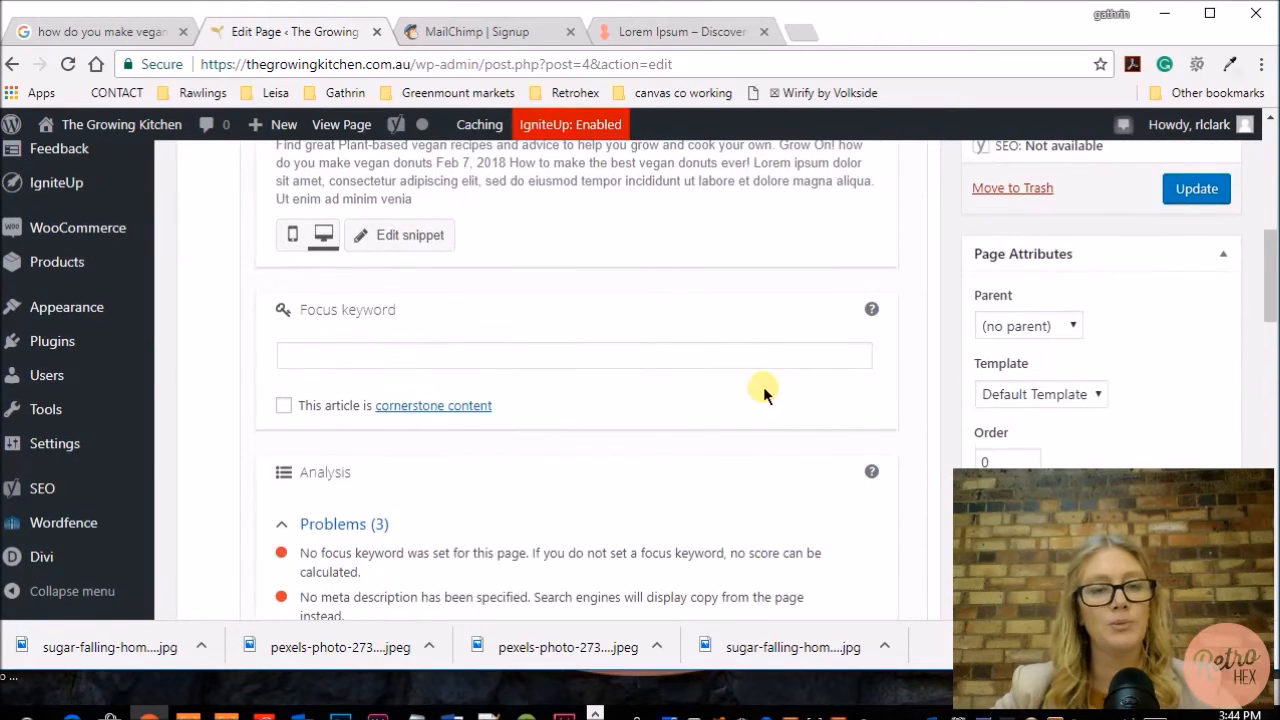
pyautogui.scroll(-5, 763, 386)
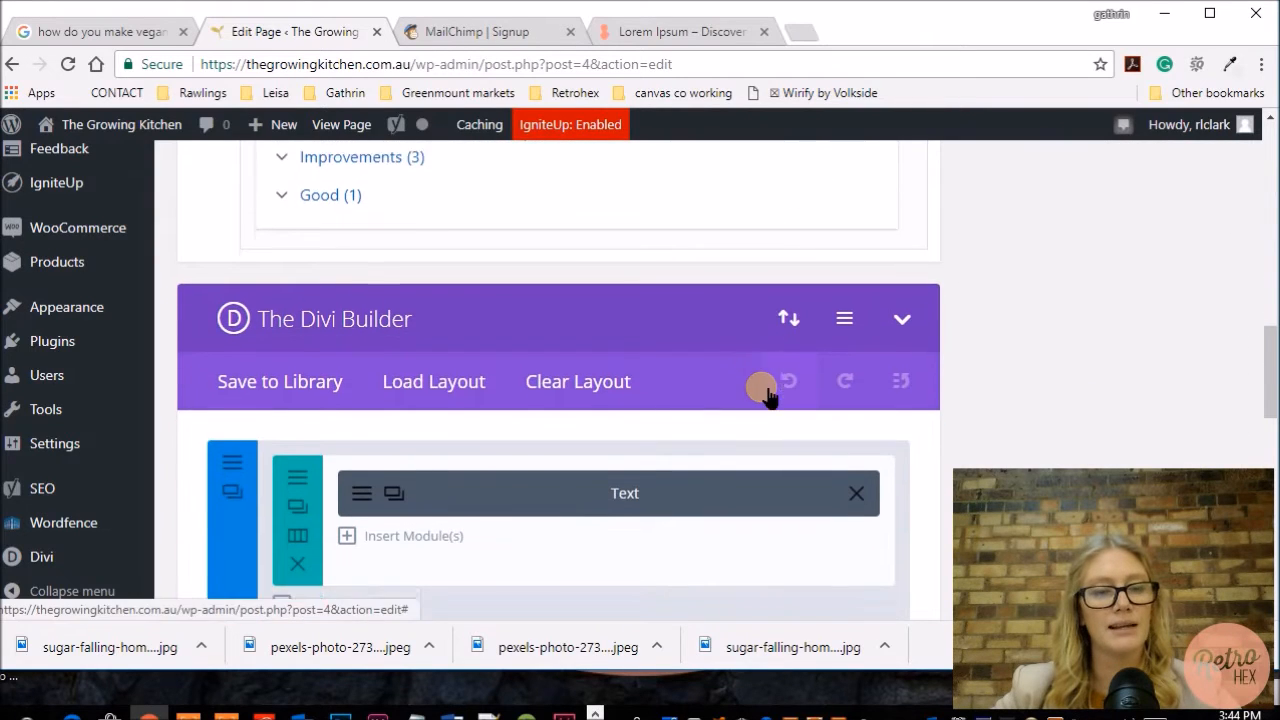
pyautogui.scroll(1, 777, 403)
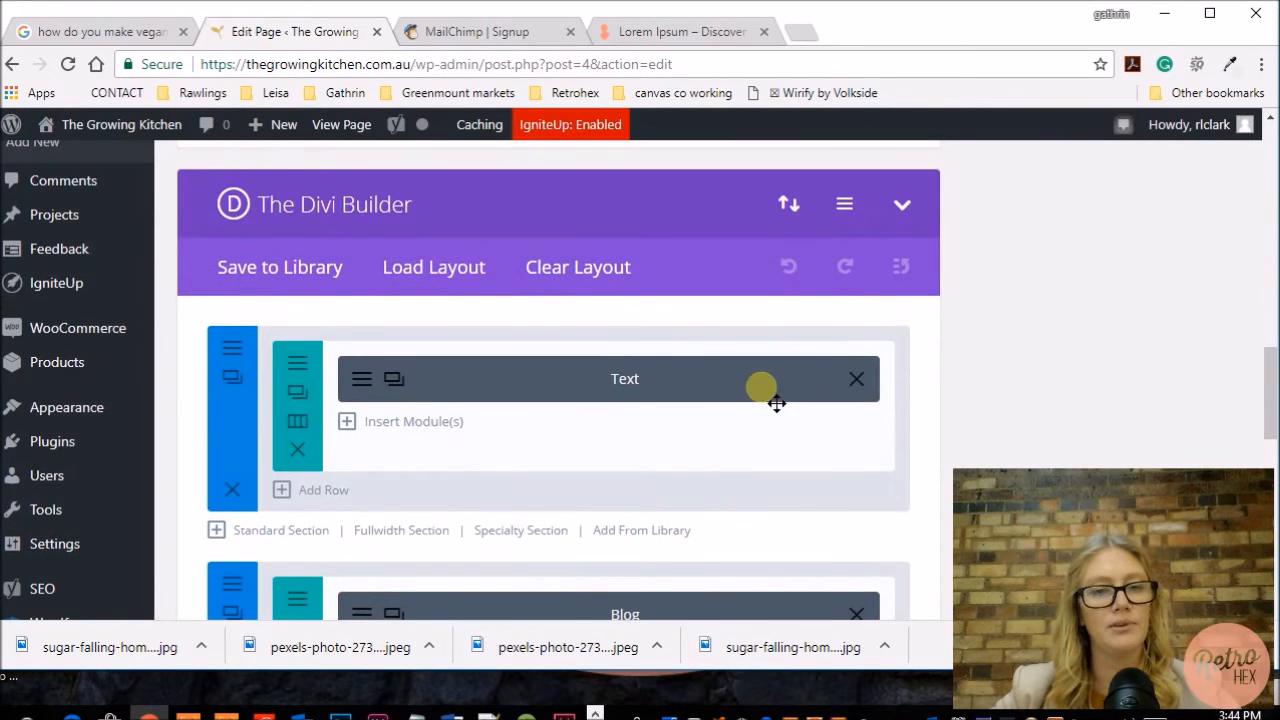
pyautogui.scroll(-2, 777, 403)
pyautogui.scroll(-2, 777, 403)
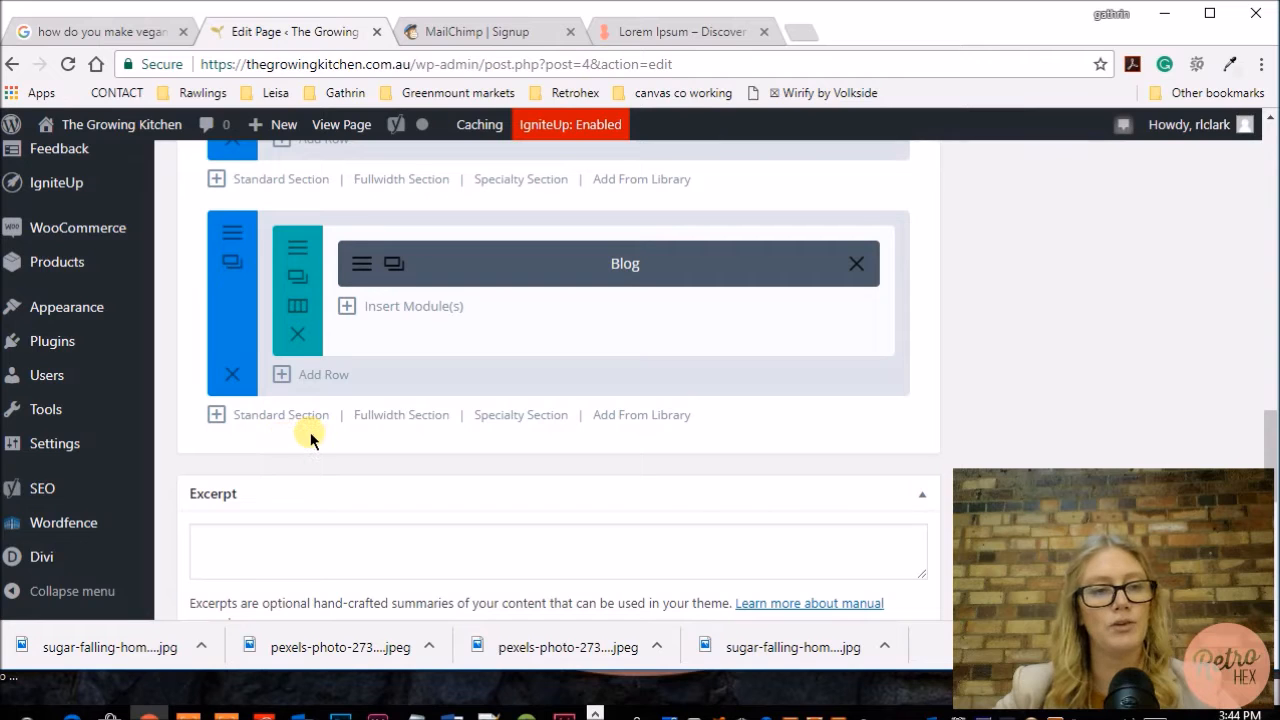
pyautogui.click(275, 424)
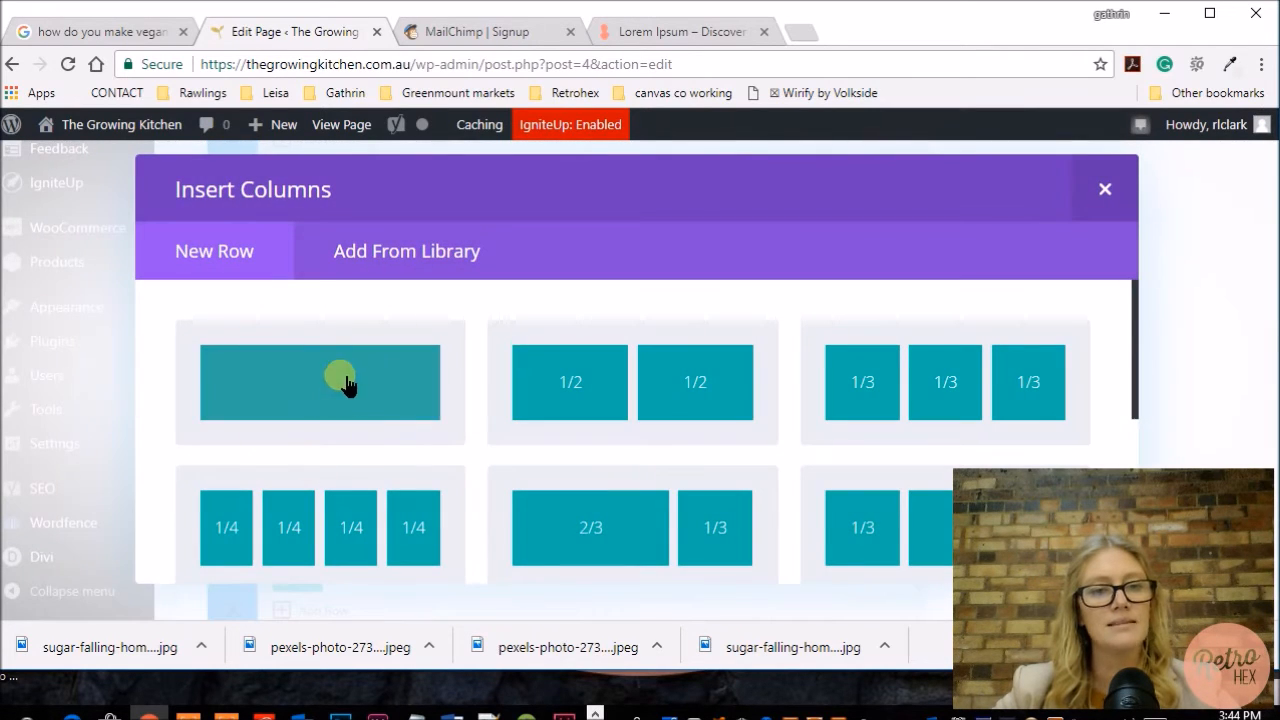
pyautogui.click(342, 385)
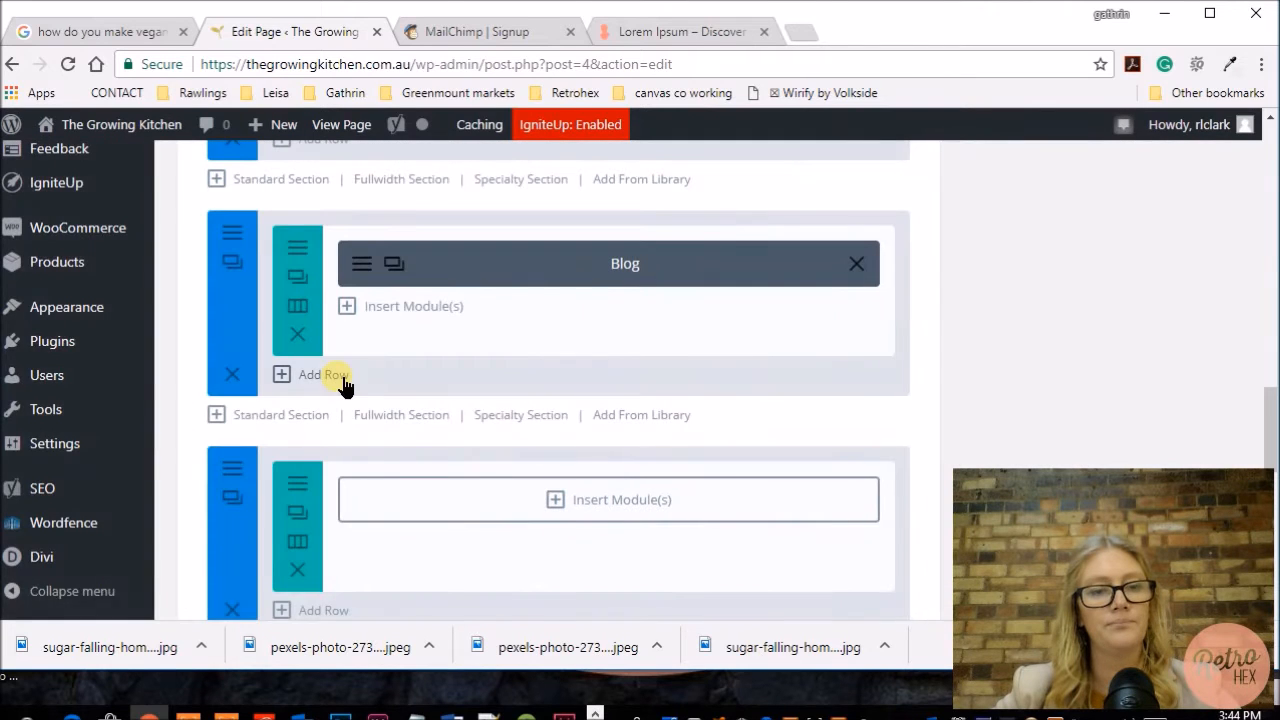
# Step: Insert an Email Optin module into the new section's row
pyautogui.click(615, 508)
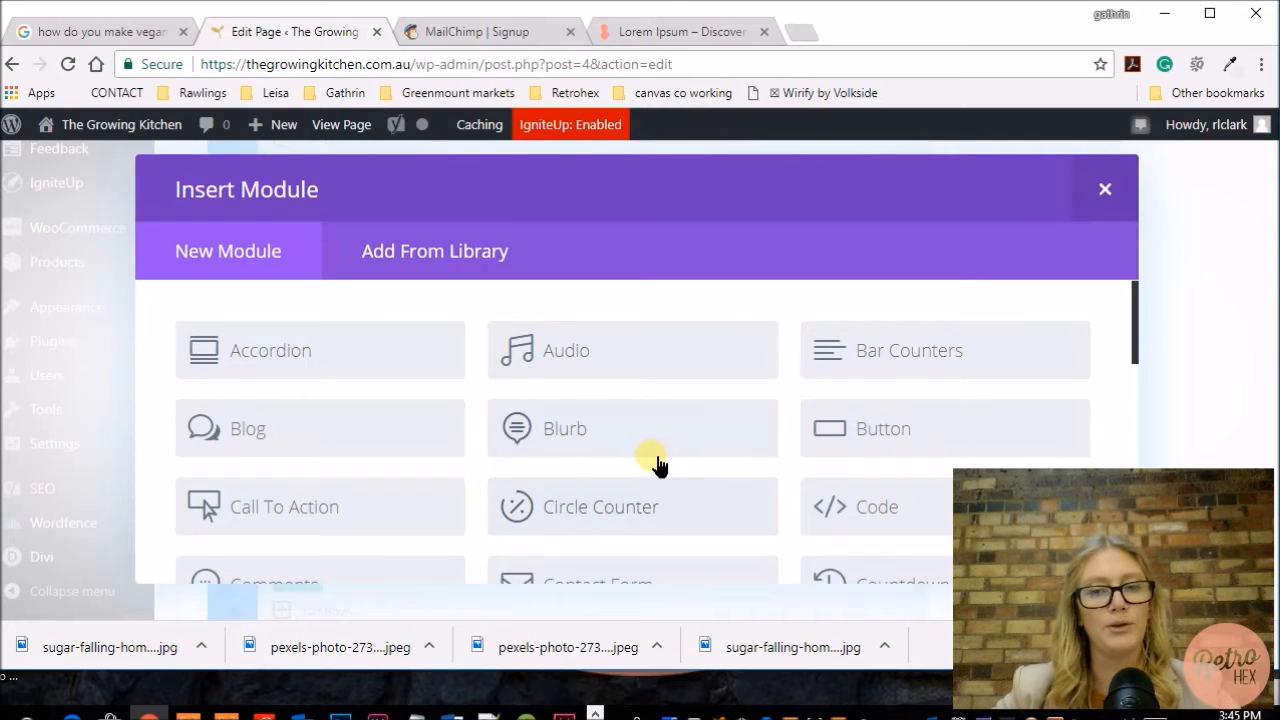
pyautogui.scroll(-2, 656, 463)
pyautogui.scroll(-1, 656, 463)
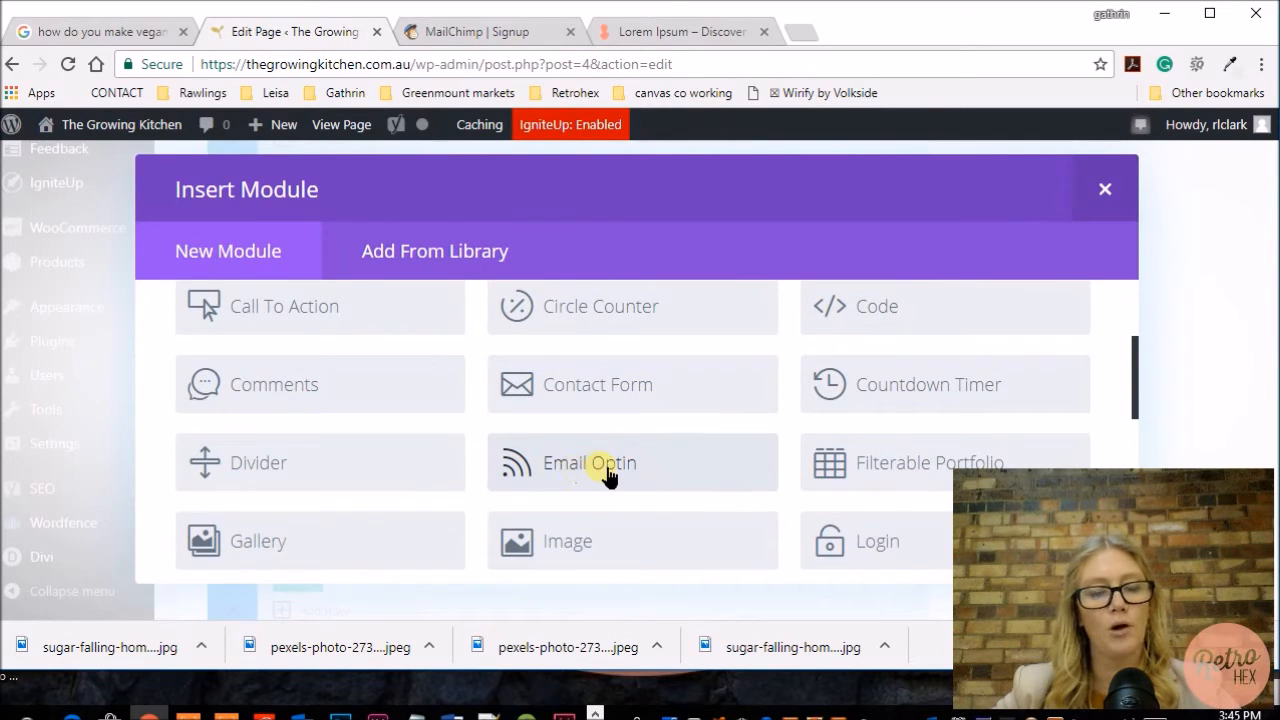
pyautogui.click(609, 476)
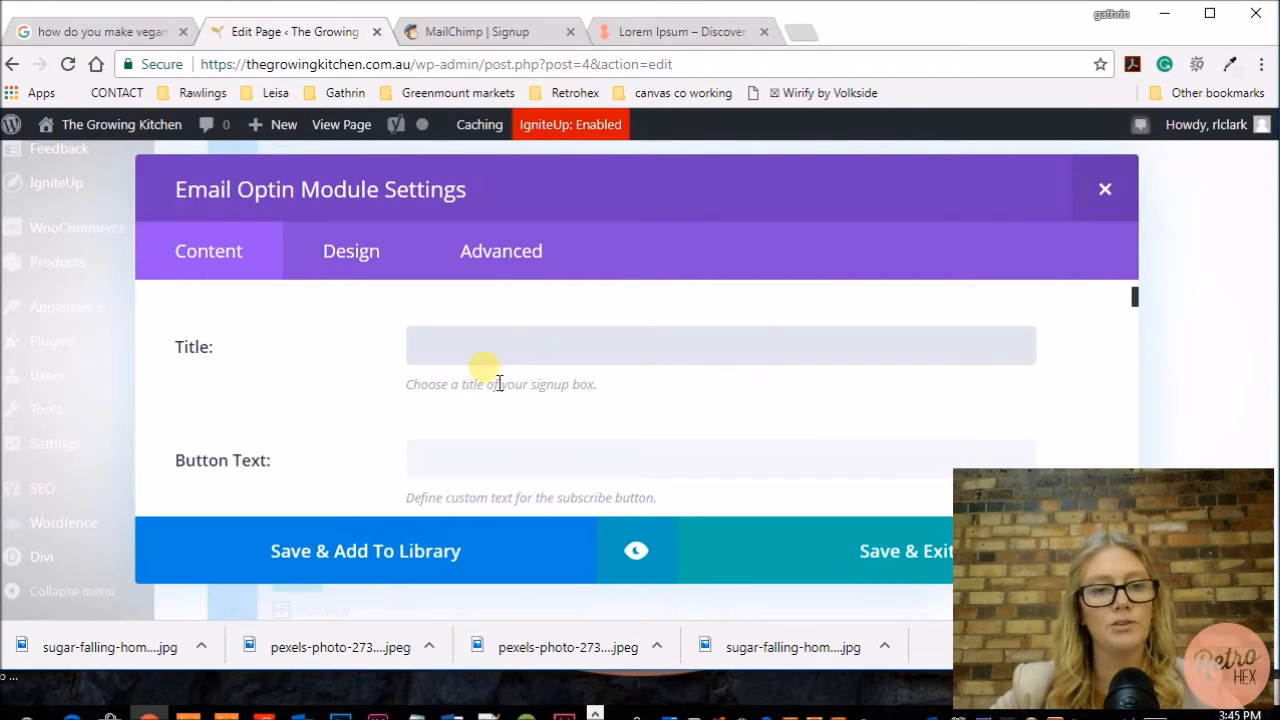
# Step: Set the Email Optin button text to subscribe
pyautogui.click(547, 470)
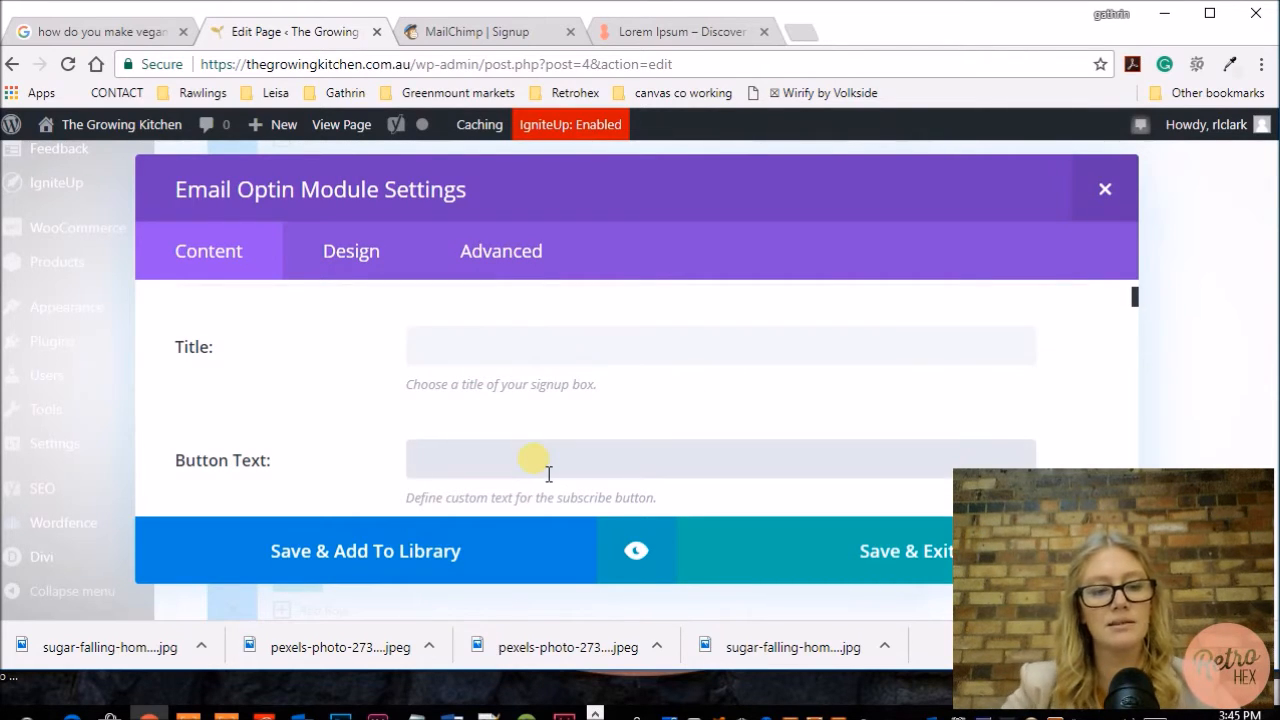
pyautogui.write('subscribe')
pyautogui.scroll(-3, 545, 470)
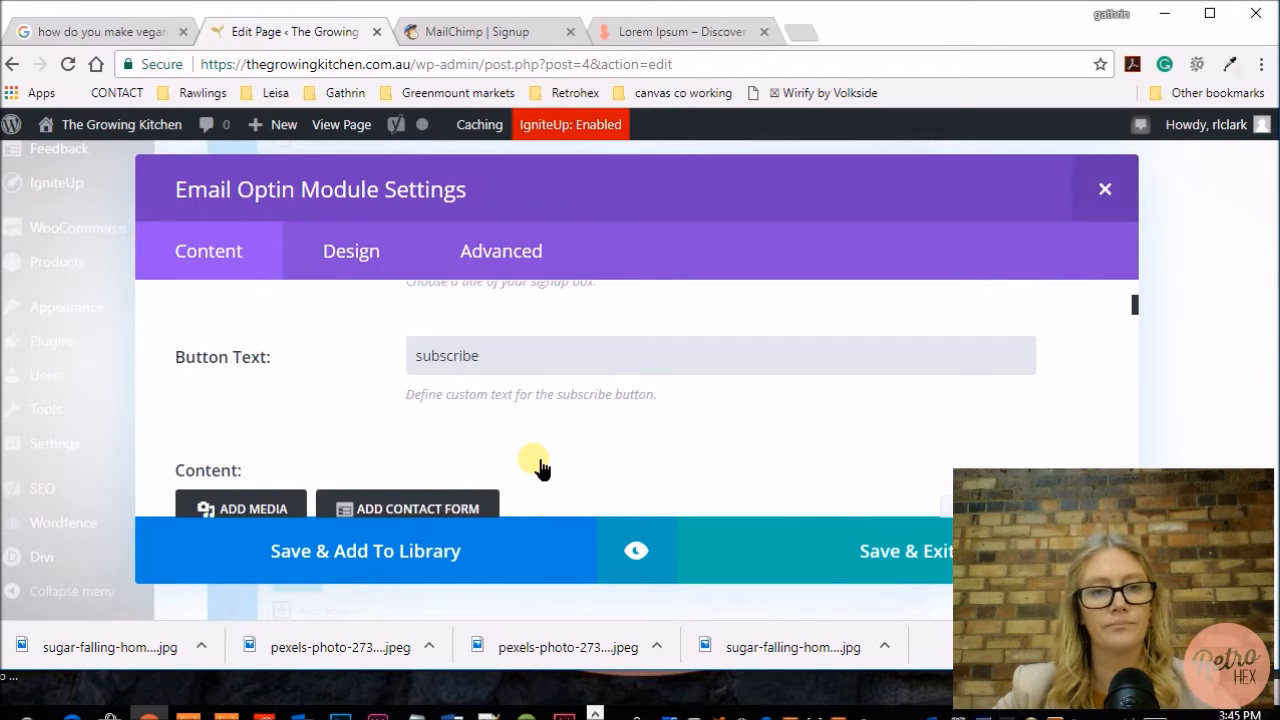
# Step: Scroll through the module's content settings down to the Email Account section
pyautogui.click(284, 434)
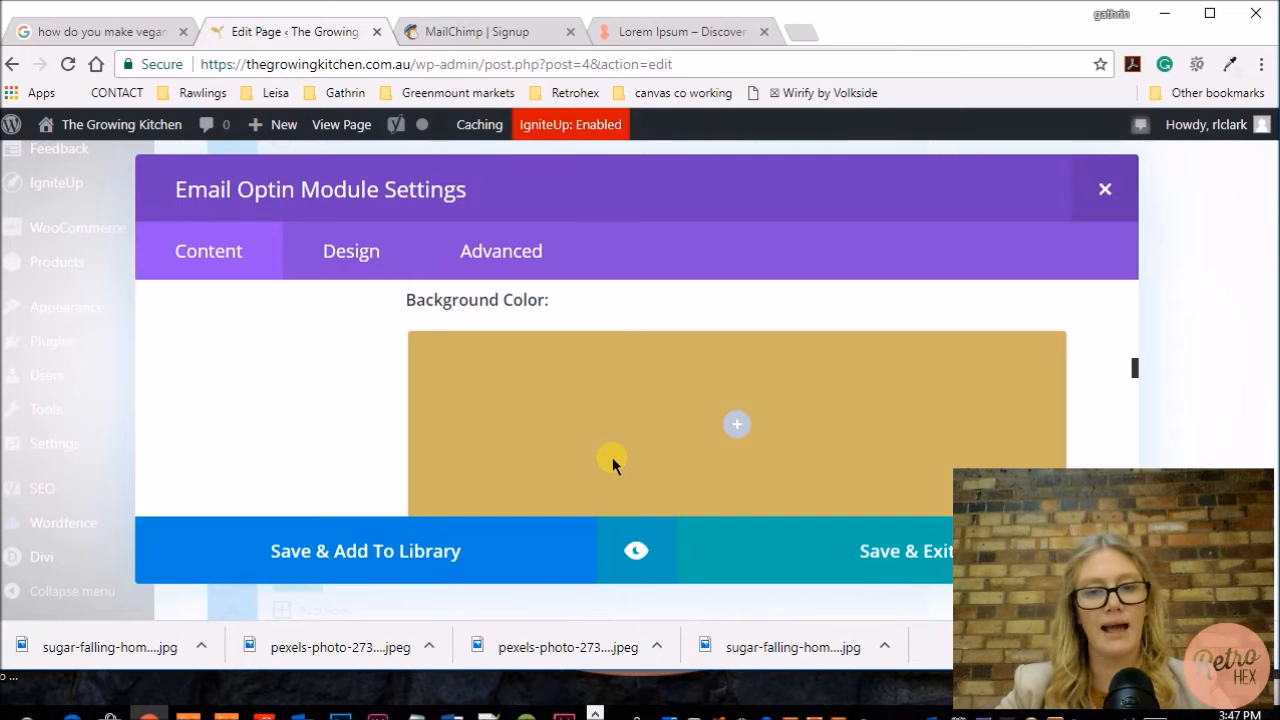
pyautogui.scroll(-1, 612, 457)
pyautogui.scroll(-3, 612, 457)
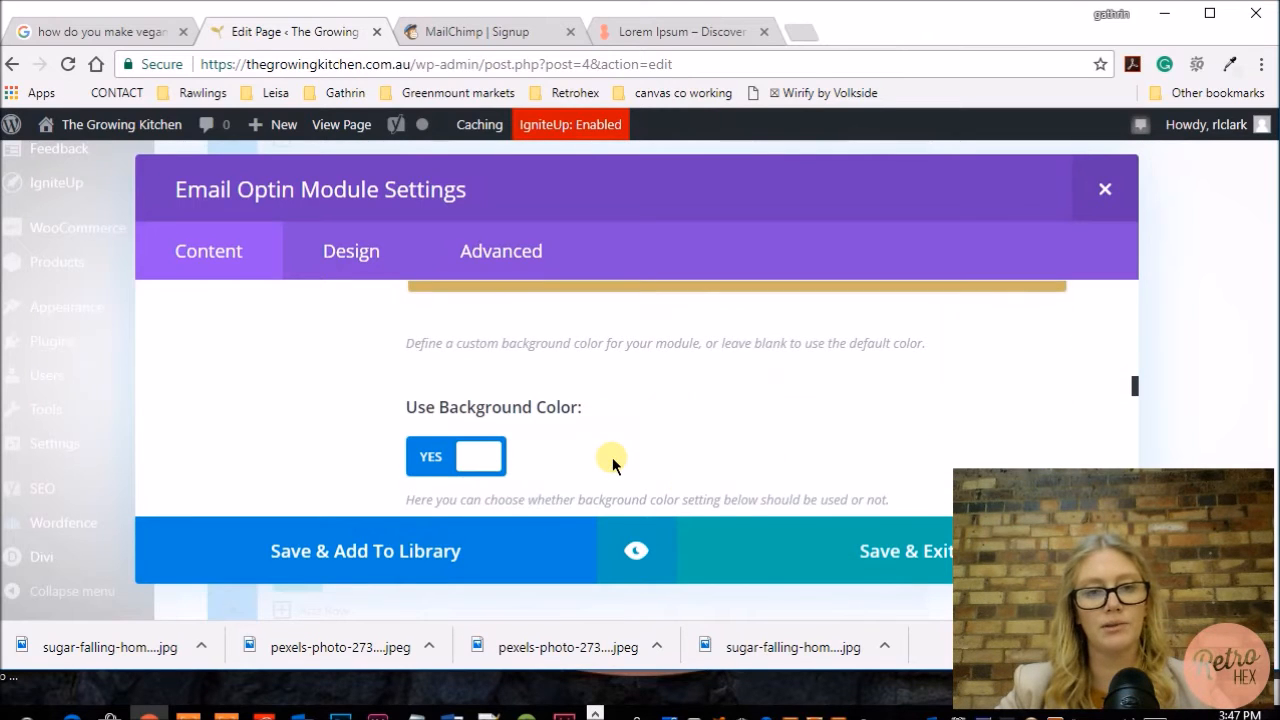
pyautogui.scroll(-4, 612, 457)
pyautogui.scroll(3, 506, 434)
pyautogui.click(443, 365)
pyautogui.scroll(-3, 588, 370)
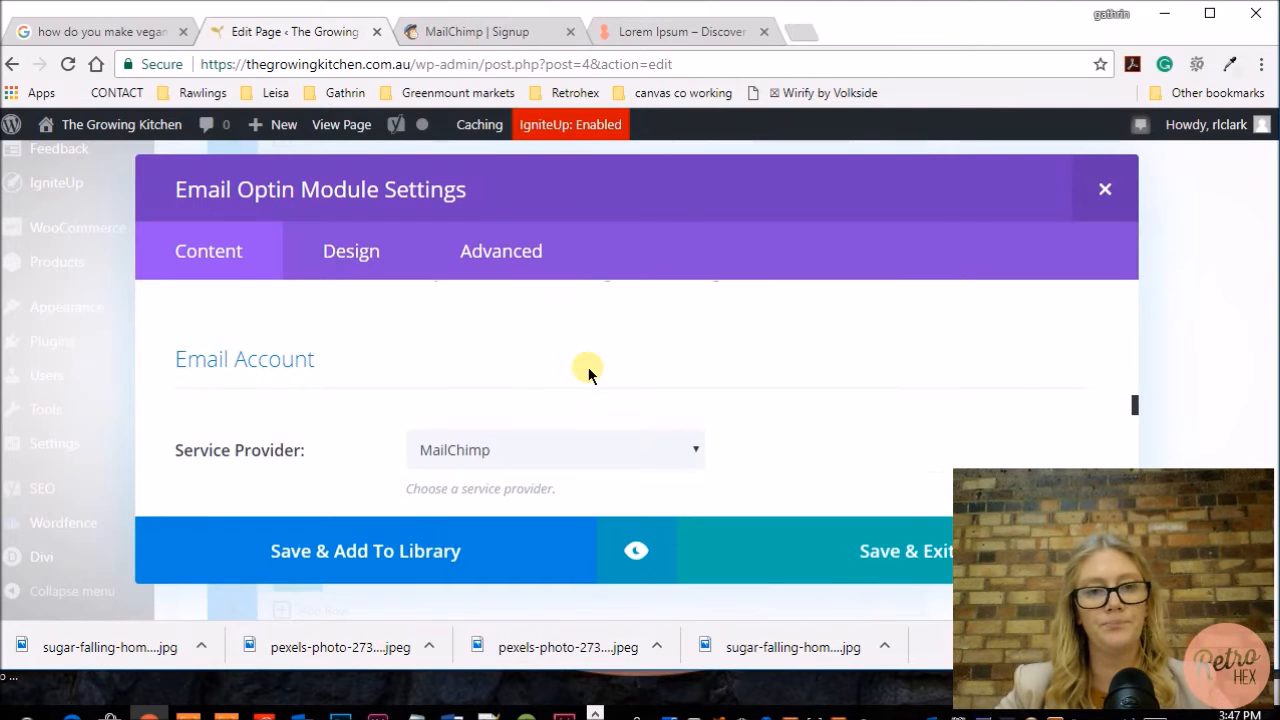
pyautogui.scroll(-1, 754, 367)
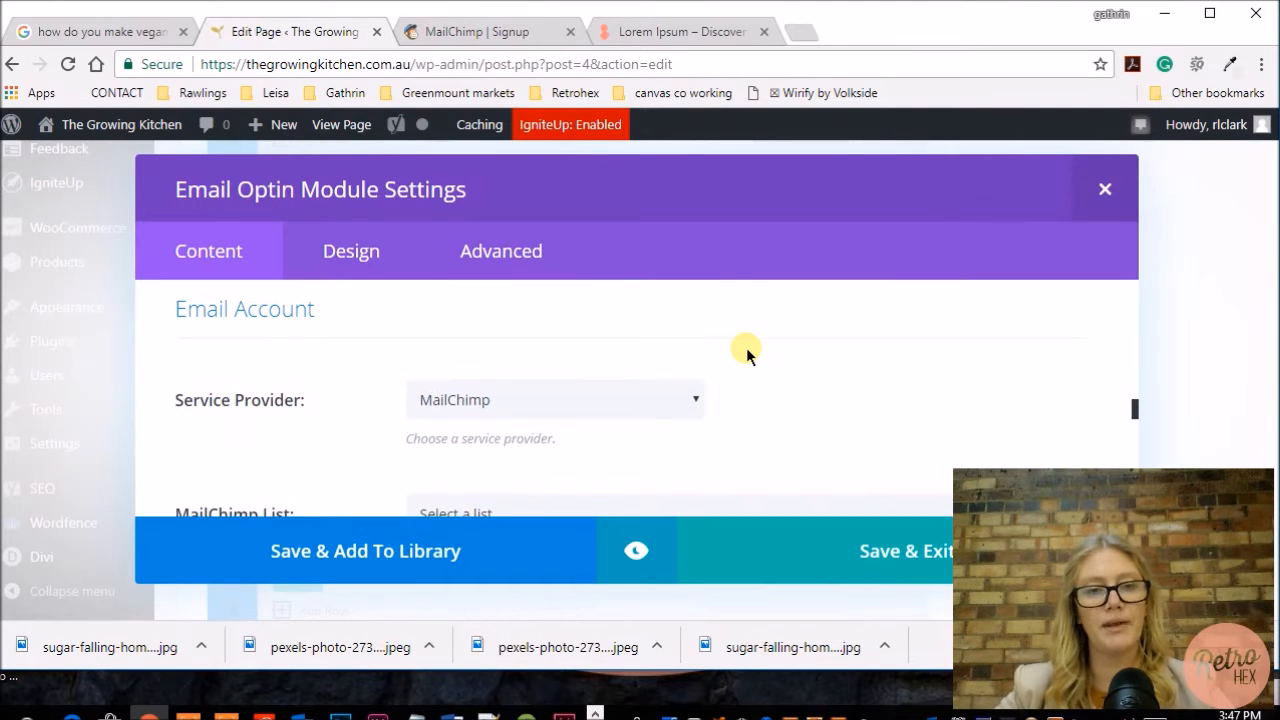
pyautogui.scroll(-1, 762, 364)
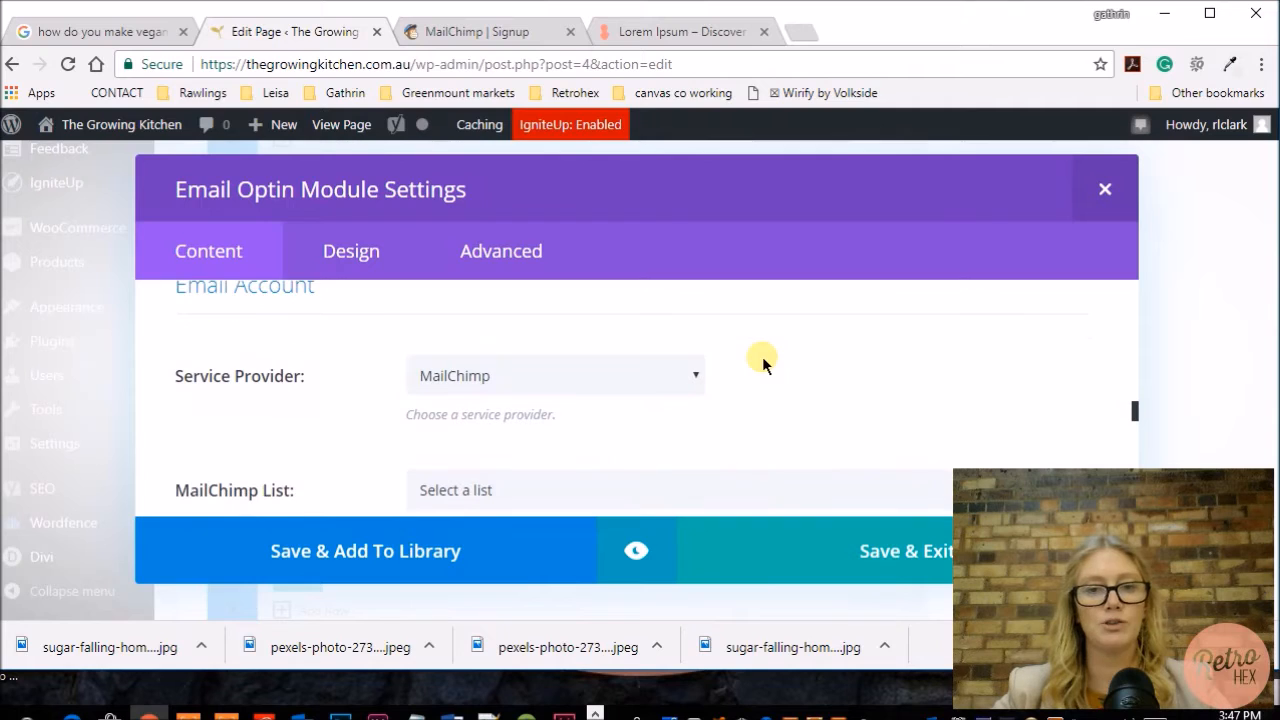
# Step: Choose MailChimp as the service provider and open the MailChimp list selector
pyautogui.click(690, 375)
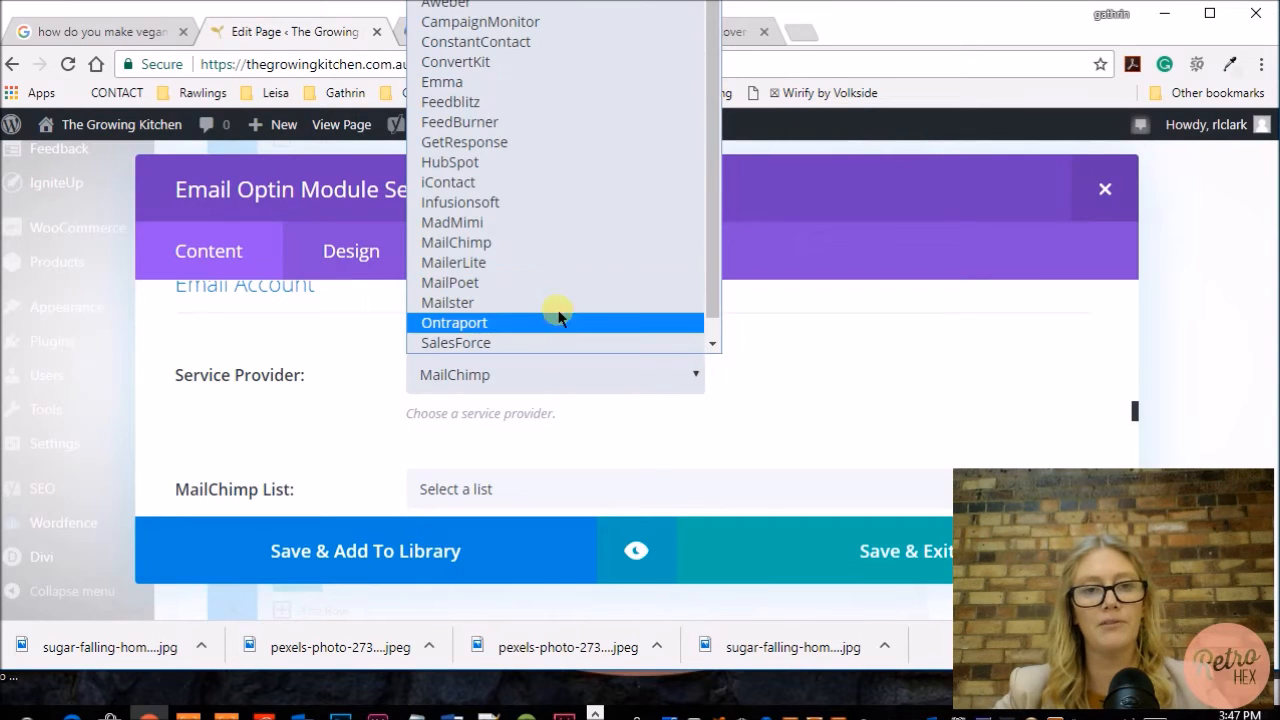
pyautogui.click(698, 375)
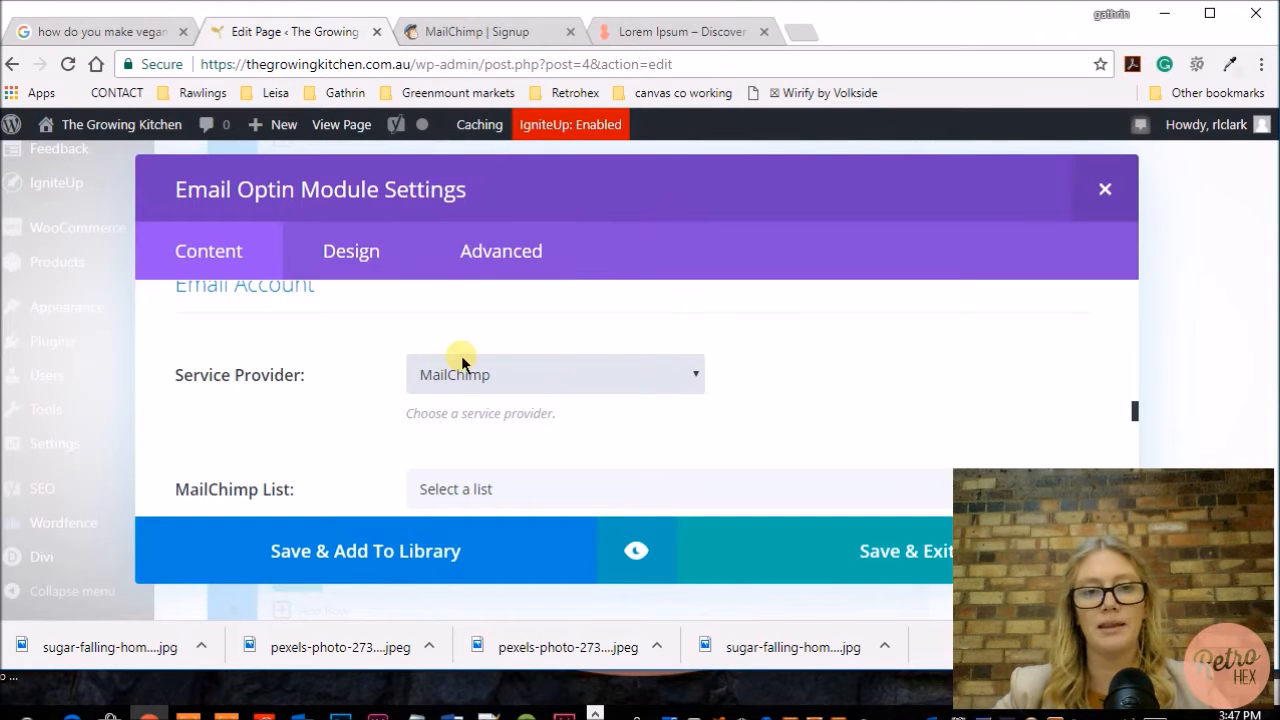
pyautogui.scroll(-1, 804, 375)
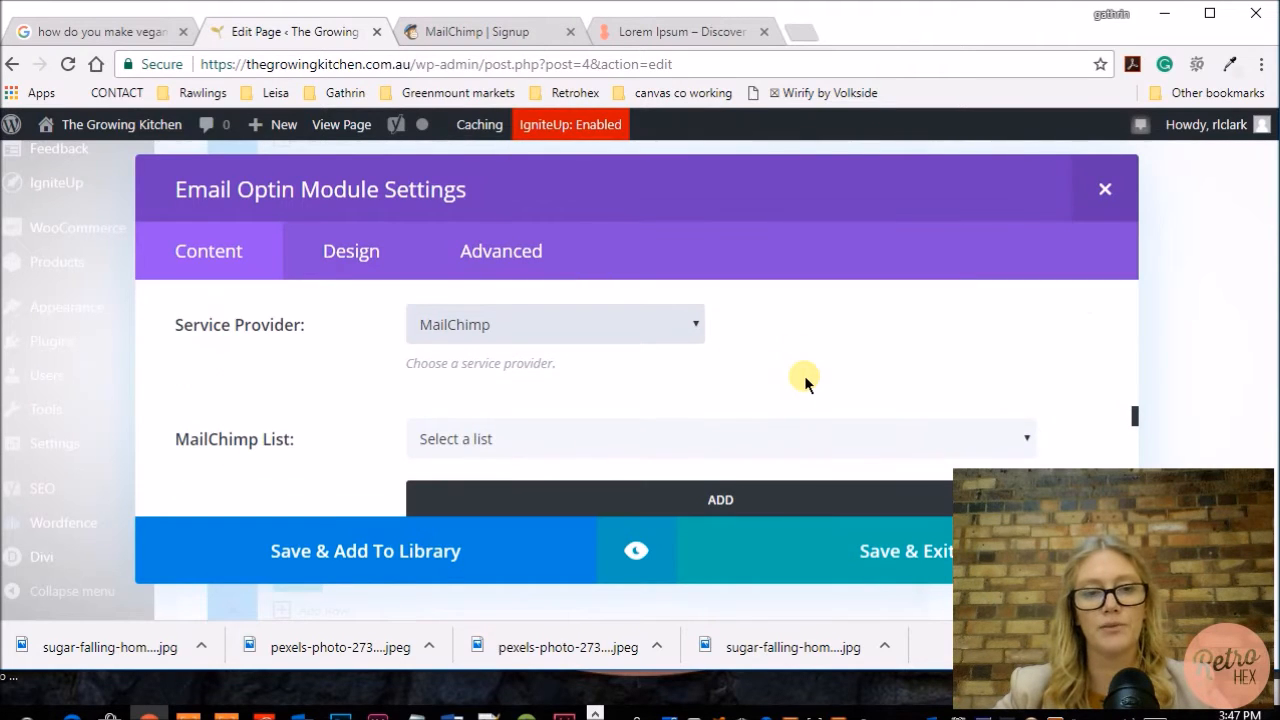
pyautogui.scroll(-1, 804, 375)
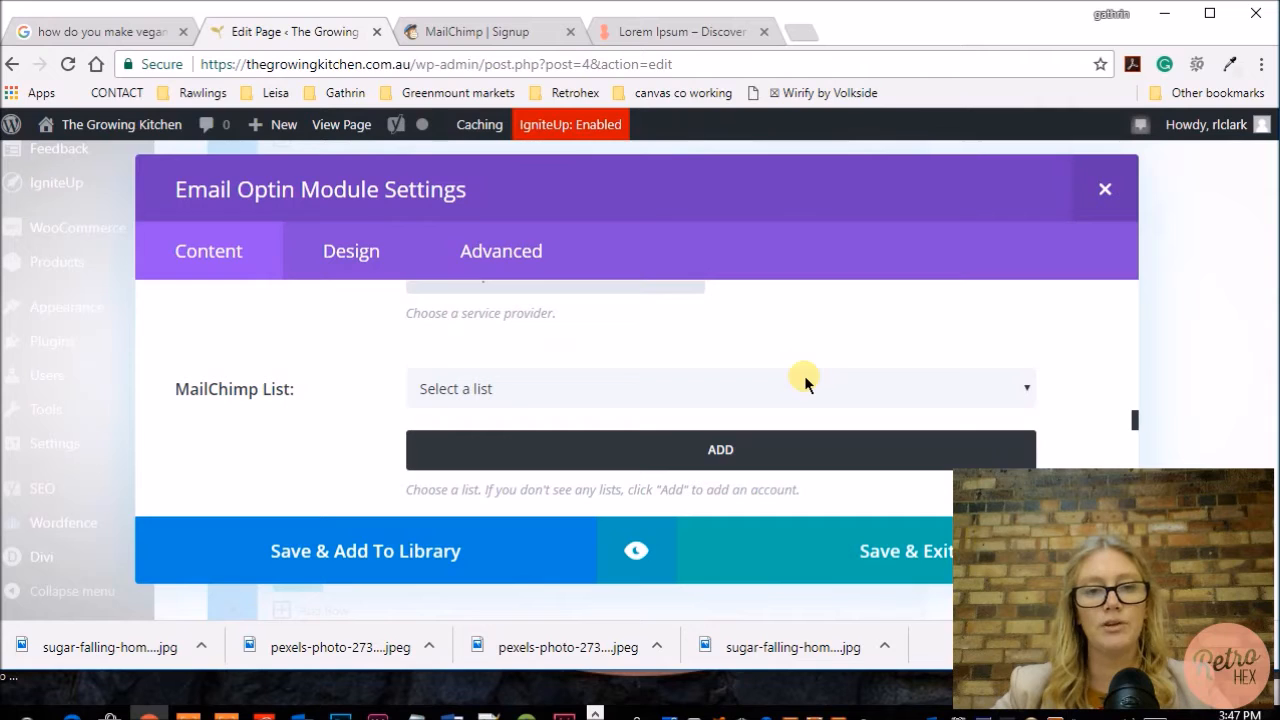
pyautogui.click(741, 388)
pyautogui.click(741, 388)
# Step: Start adding a new MailChimp account to the module
pyautogui.scroll(2, 714, 452)
pyautogui.scroll(-2, 714, 447)
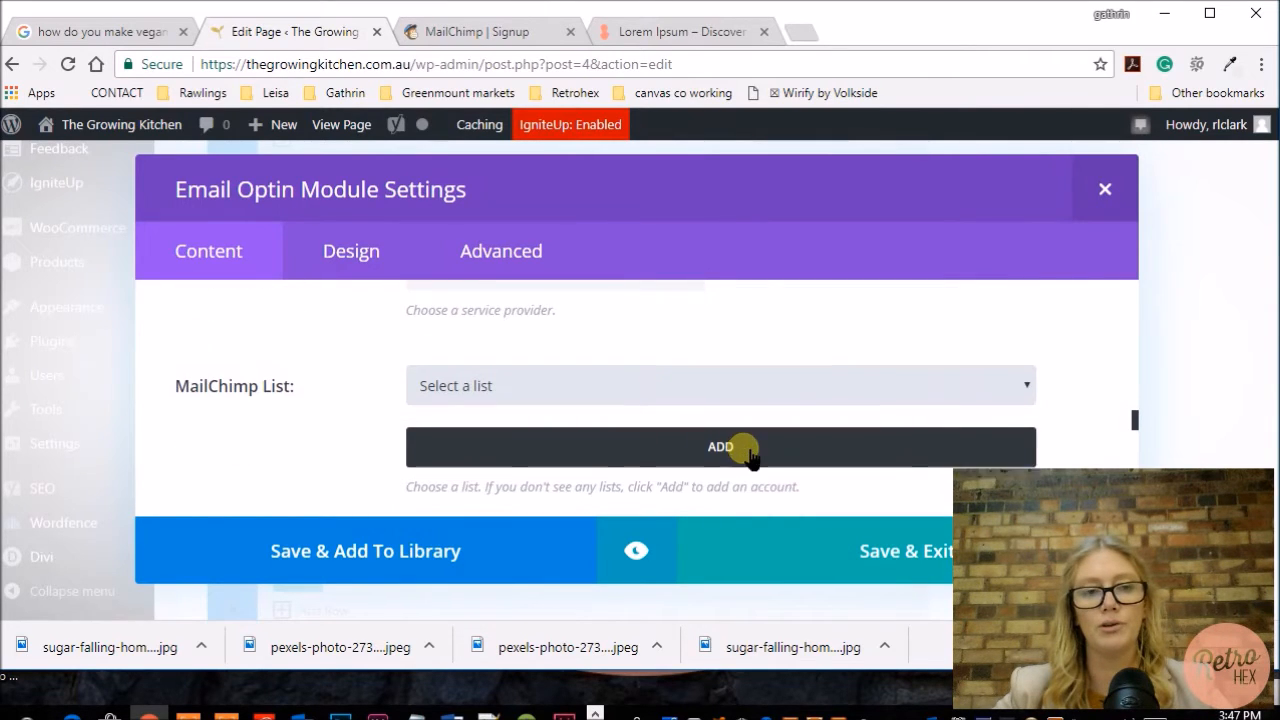
pyautogui.scroll(-1, 750, 455)
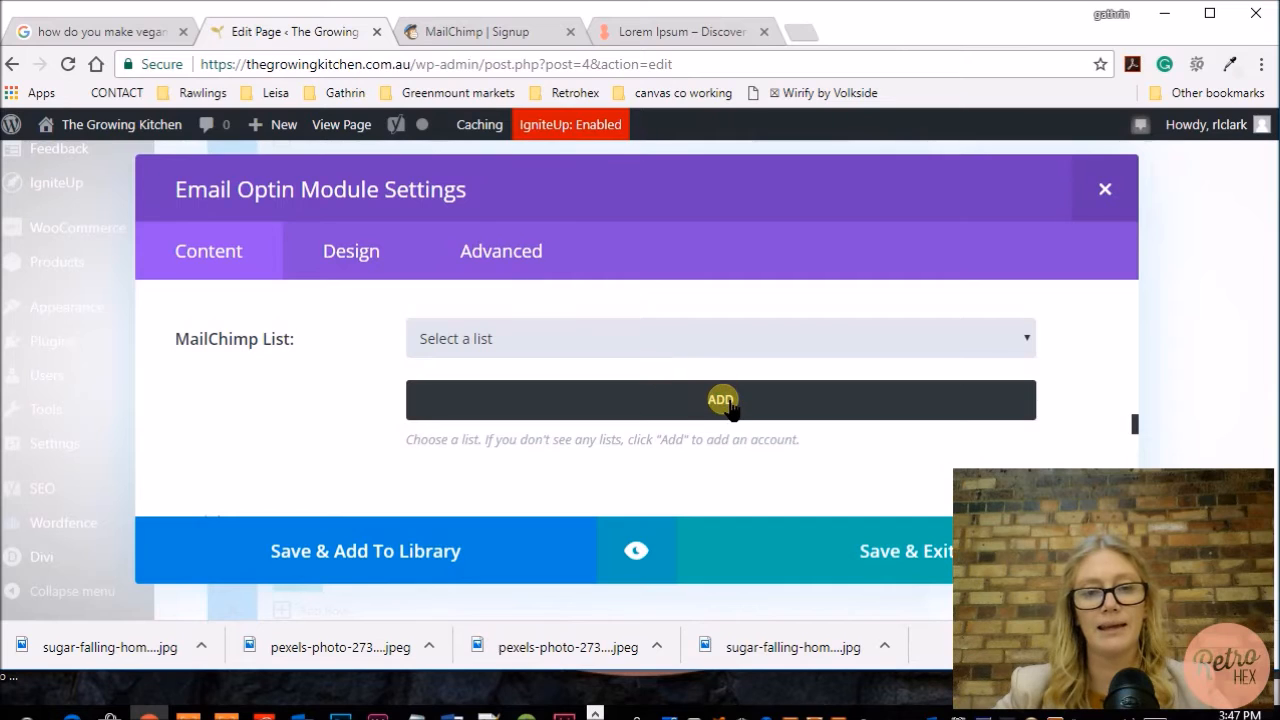
pyautogui.click(726, 402)
pyautogui.scroll(-1, 723, 398)
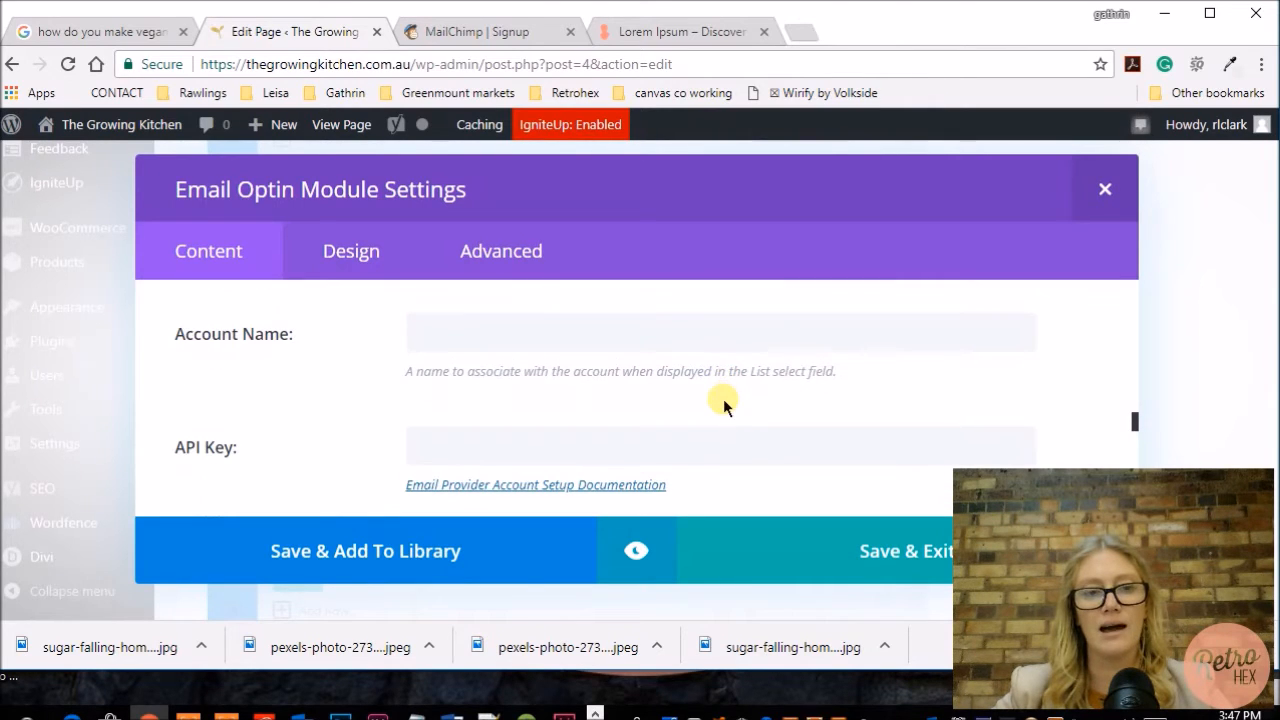
# Step: Enter Retrohex as the account name
pyautogui.click(520, 334)
pyautogui.write('Re')
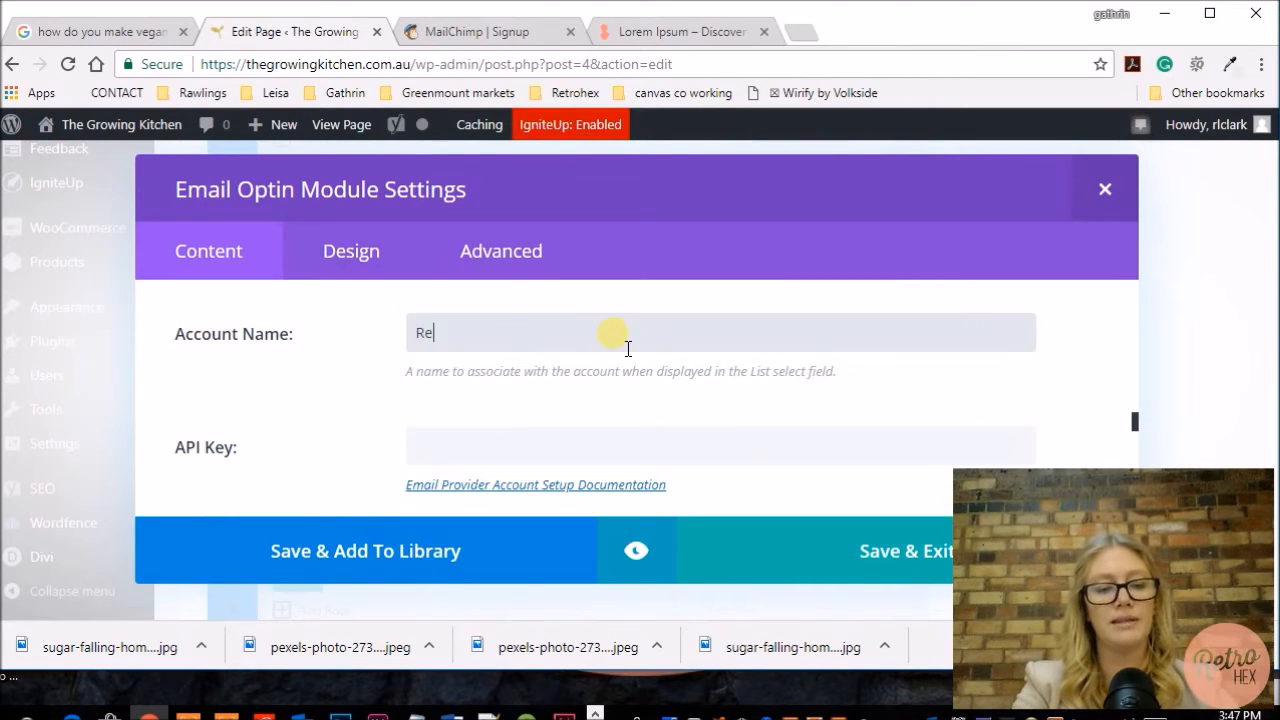
pyautogui.write('trohex')
pyautogui.scroll(-1, 620, 350)
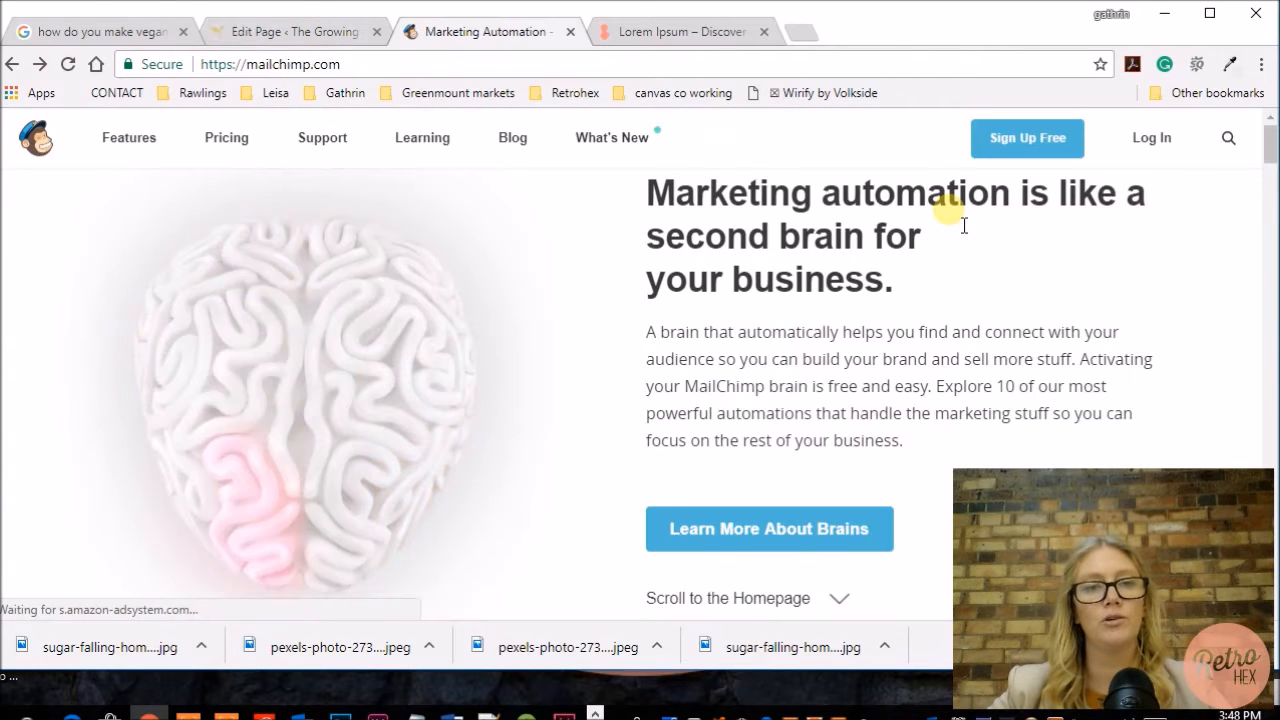
# Step: Log in to MailChimp in the other tab and open the account profile
pyautogui.click(1157, 148)
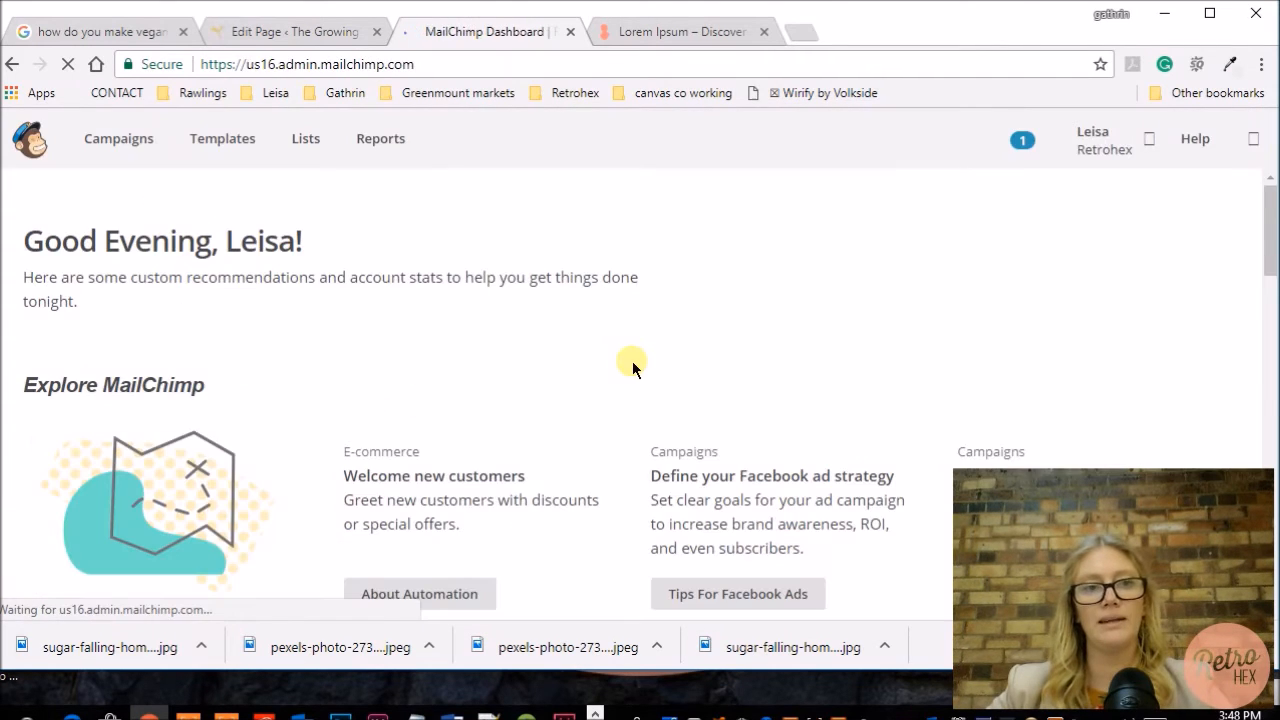
pyautogui.click(1099, 148)
pyautogui.click(903, 328)
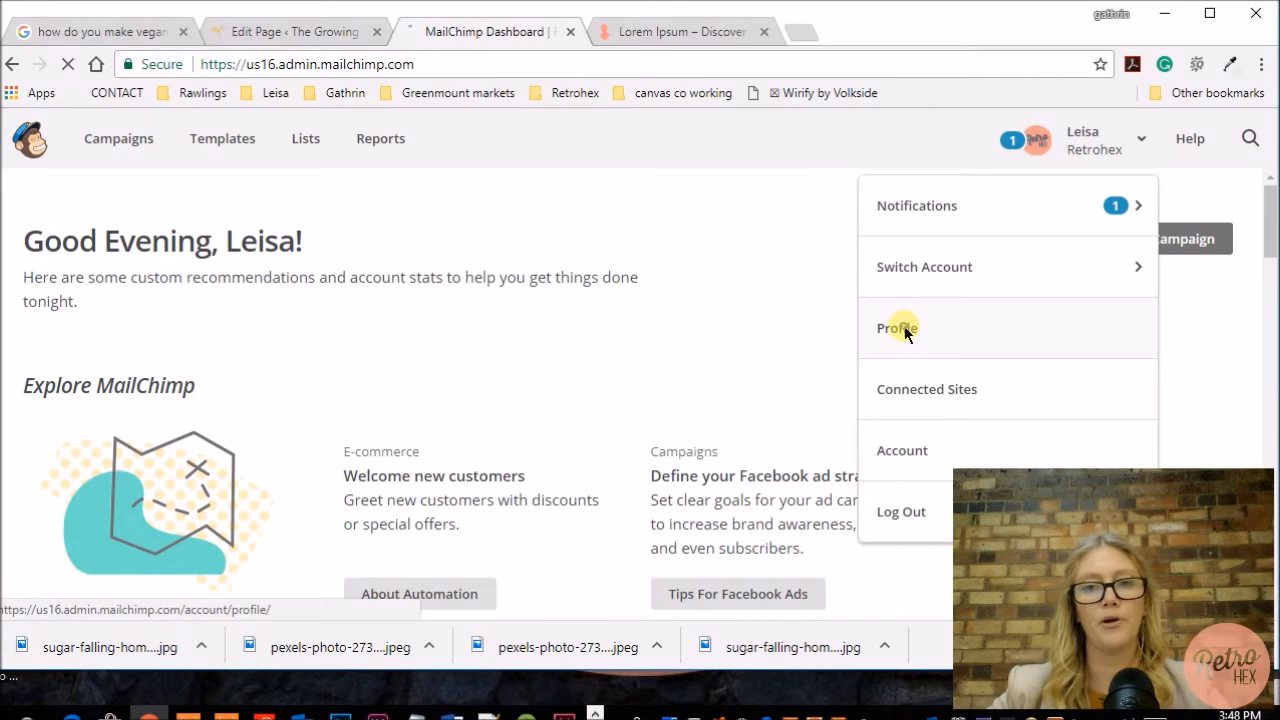
# Step: Open the profile's API keys page and create a new API key
pyautogui.click(358, 270)
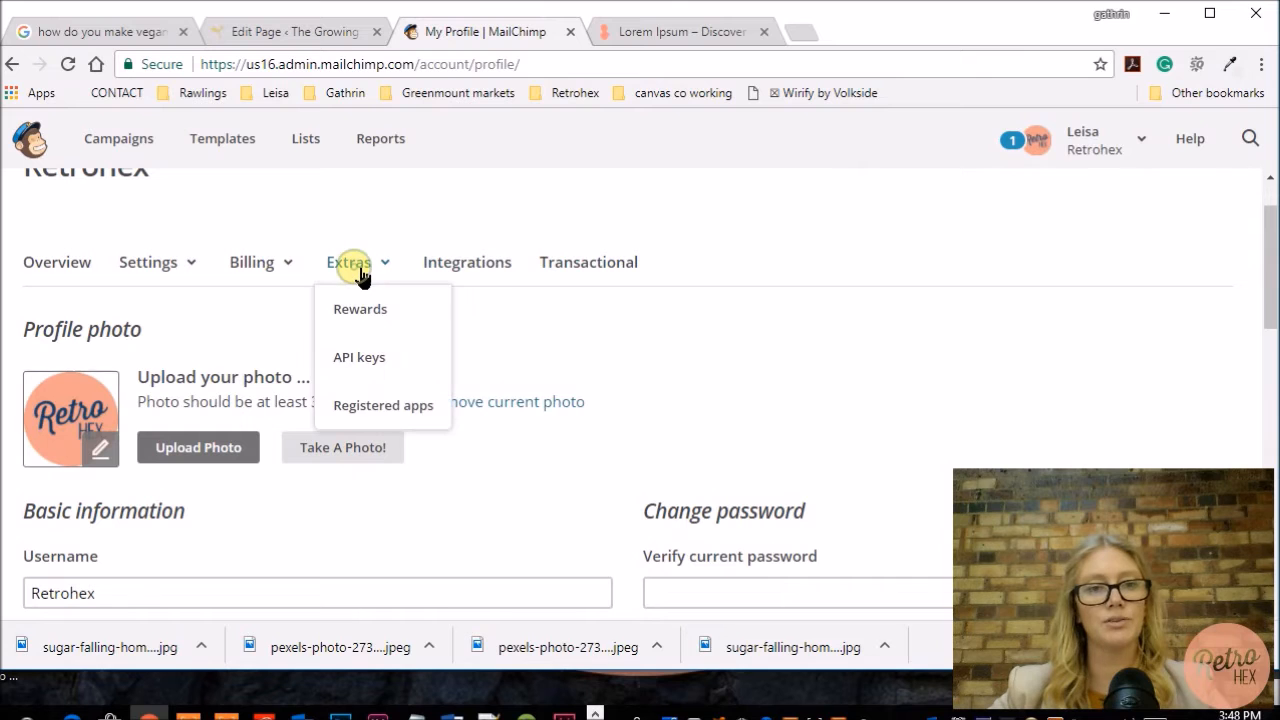
pyautogui.click(378, 362)
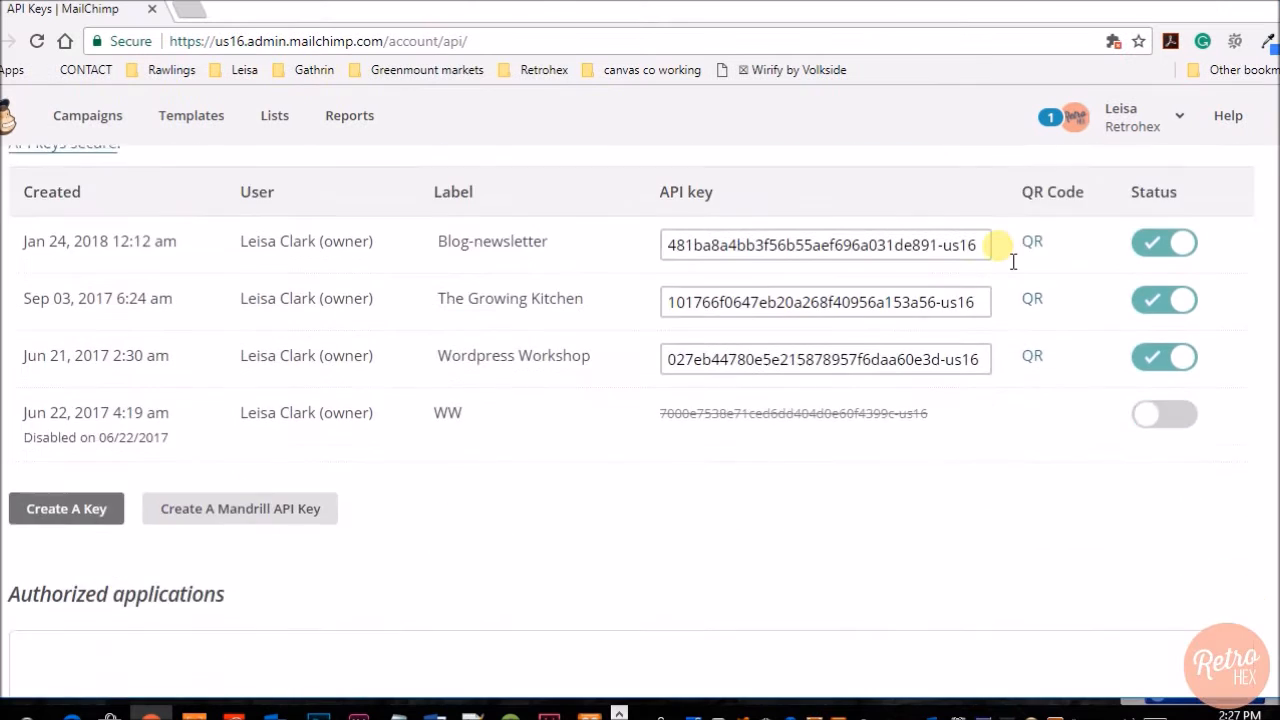
pyautogui.scroll(-1, 1000, 251)
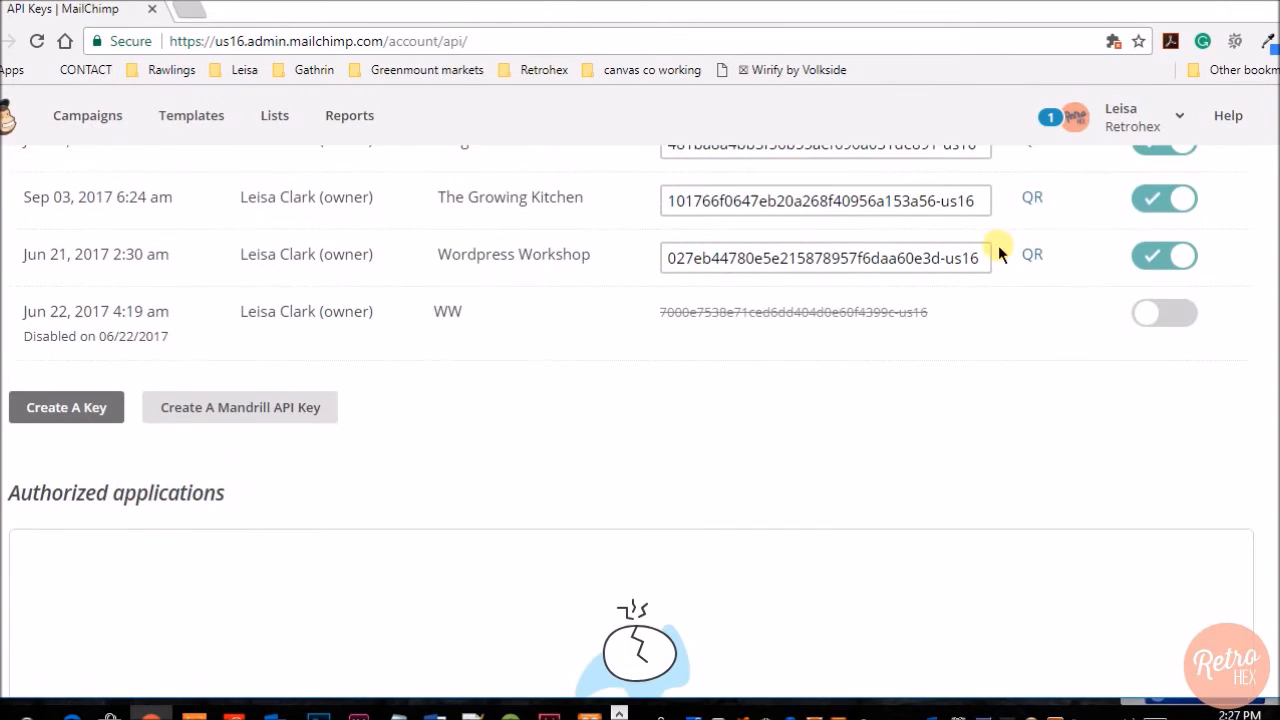
pyautogui.click(66, 410)
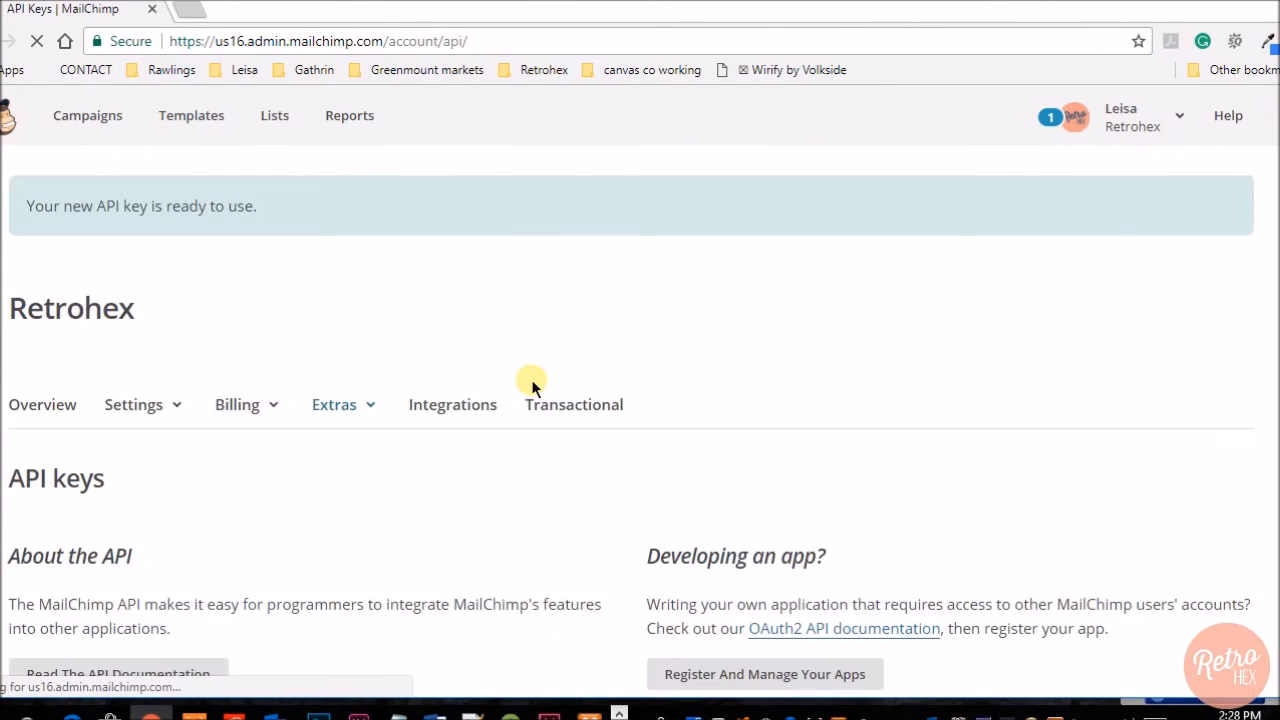
# Step: Copy the newly created API key from the list of API keys
pyautogui.scroll(-3, 532, 386)
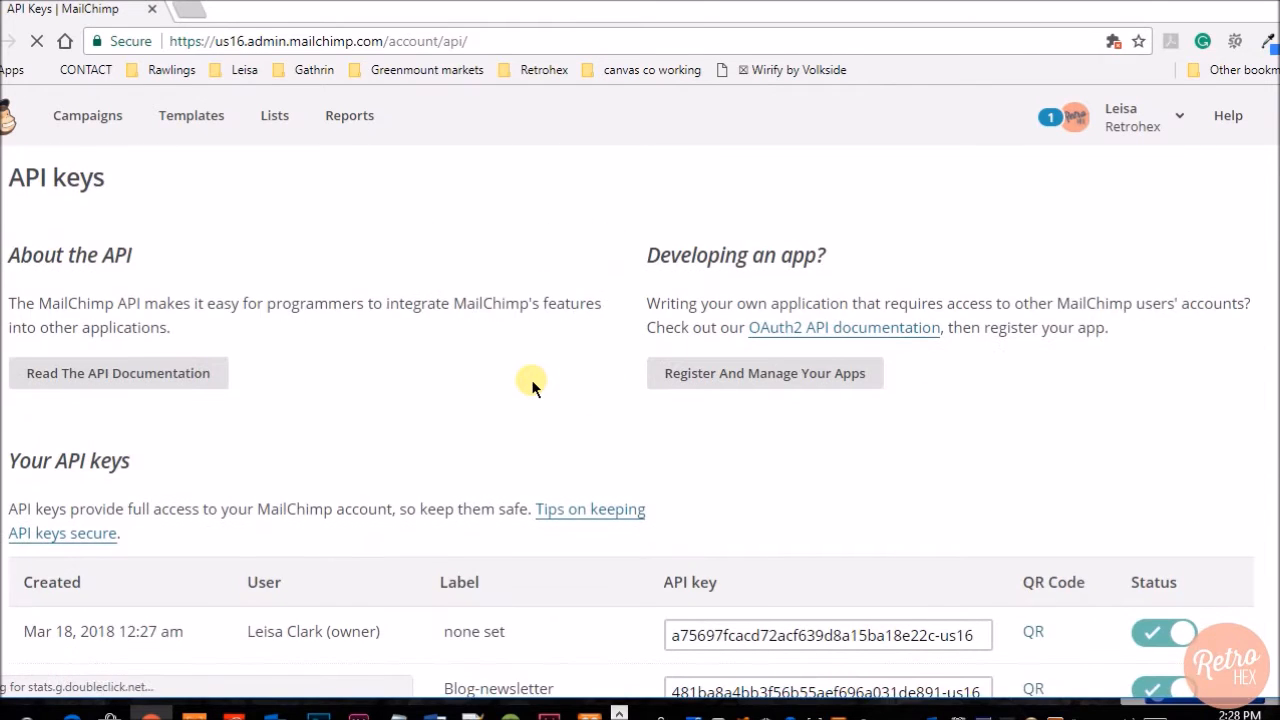
pyautogui.scroll(-2, 532, 386)
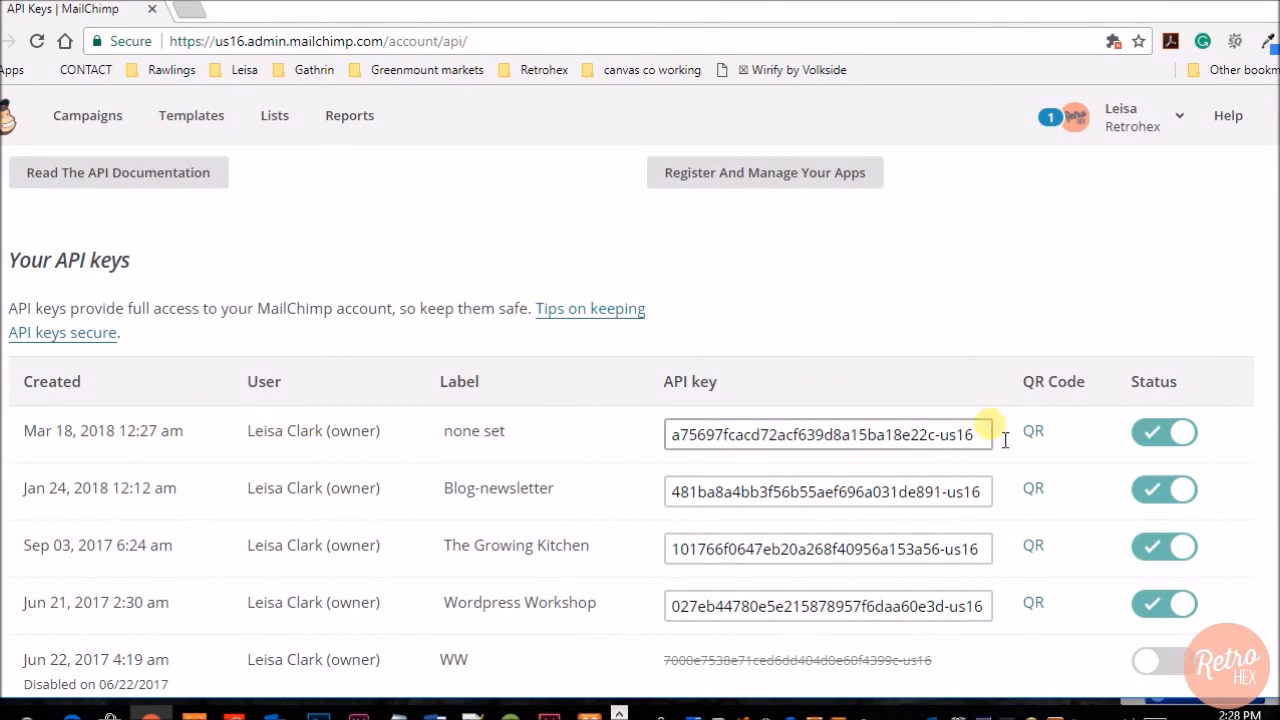
pyautogui.rightClick(891, 437)
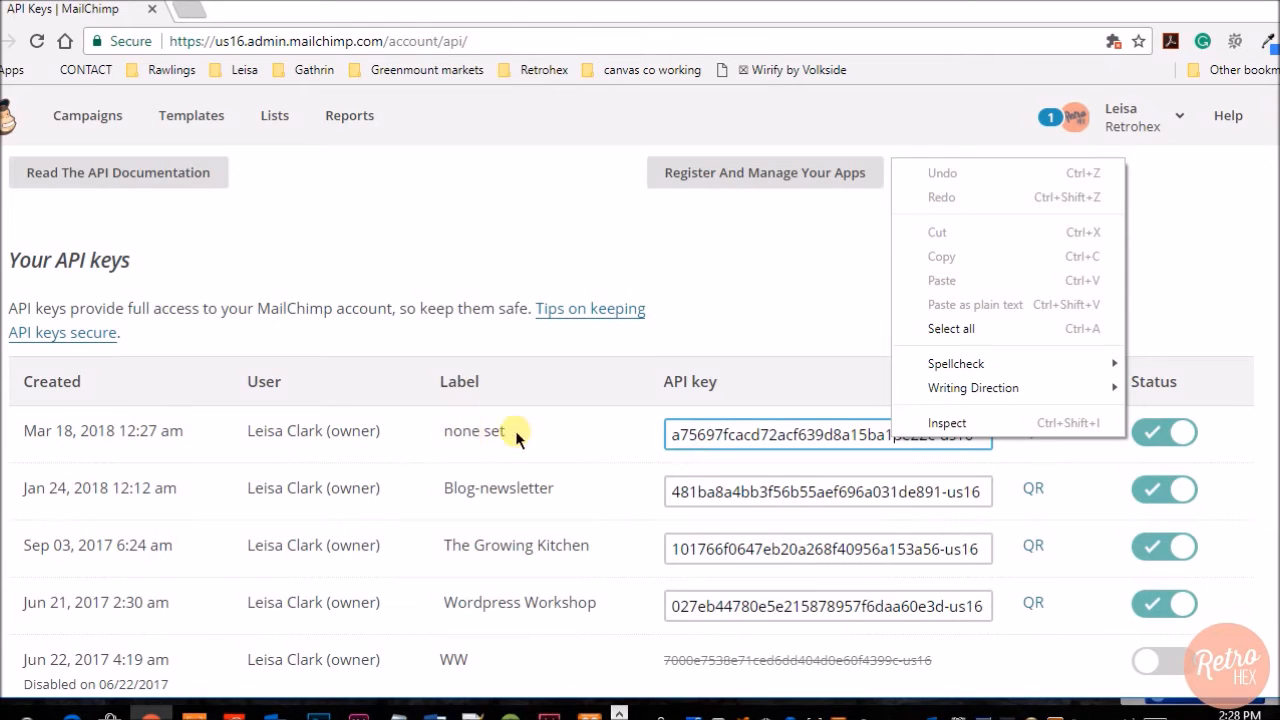
pyautogui.click(744, 273)
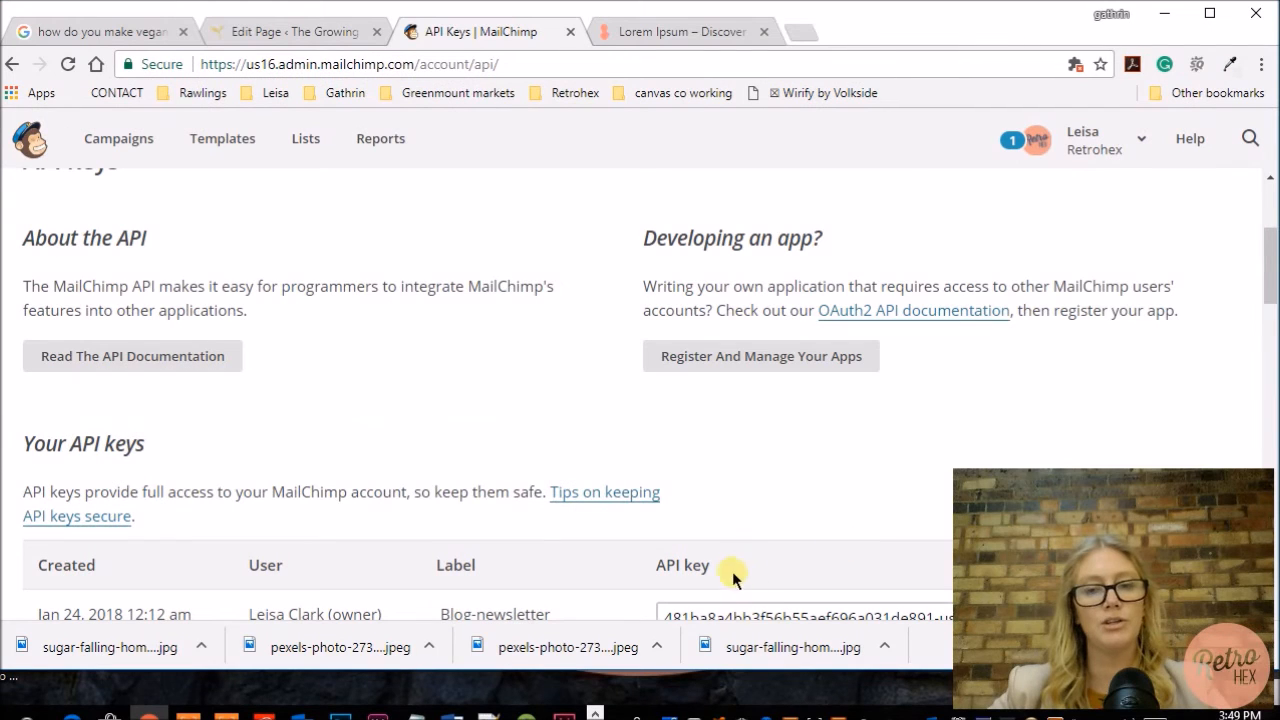
# Step: Return to the page editor, paste the API key into the module's API Key field and submit the account
pyautogui.scroll(1, 744, 577)
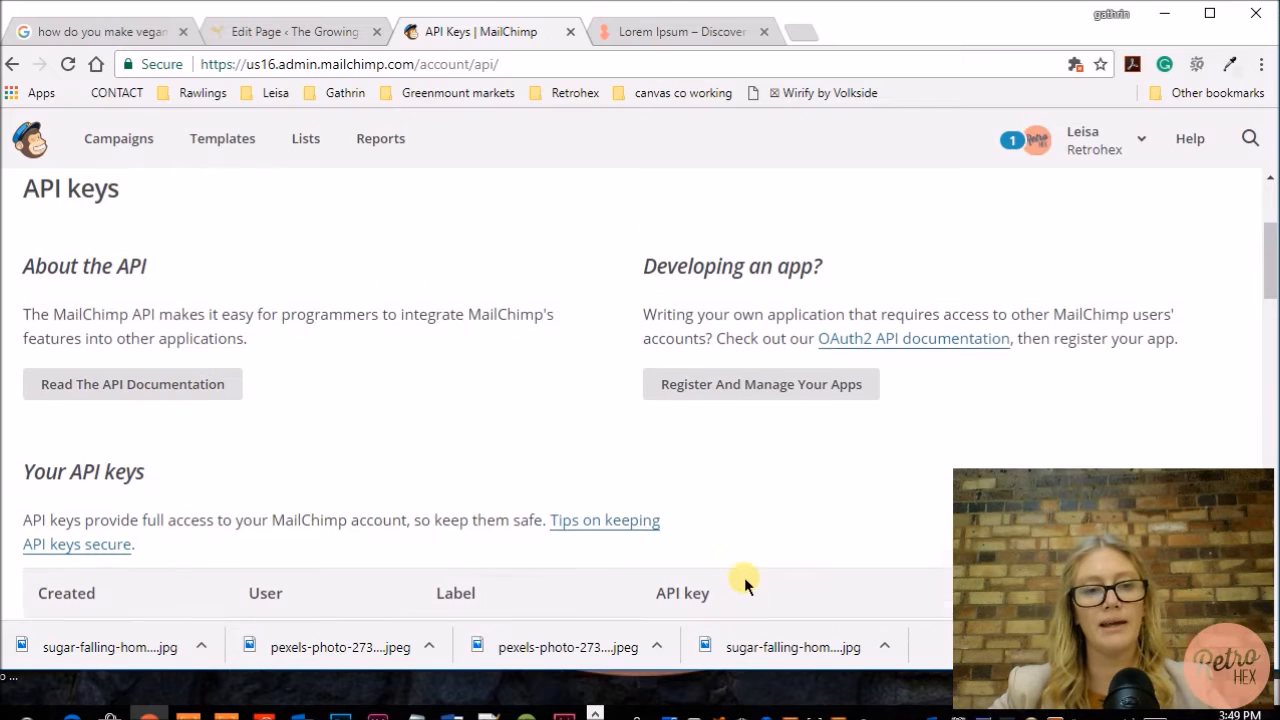
pyautogui.scroll(-2, 744, 577)
pyautogui.click(316, 34)
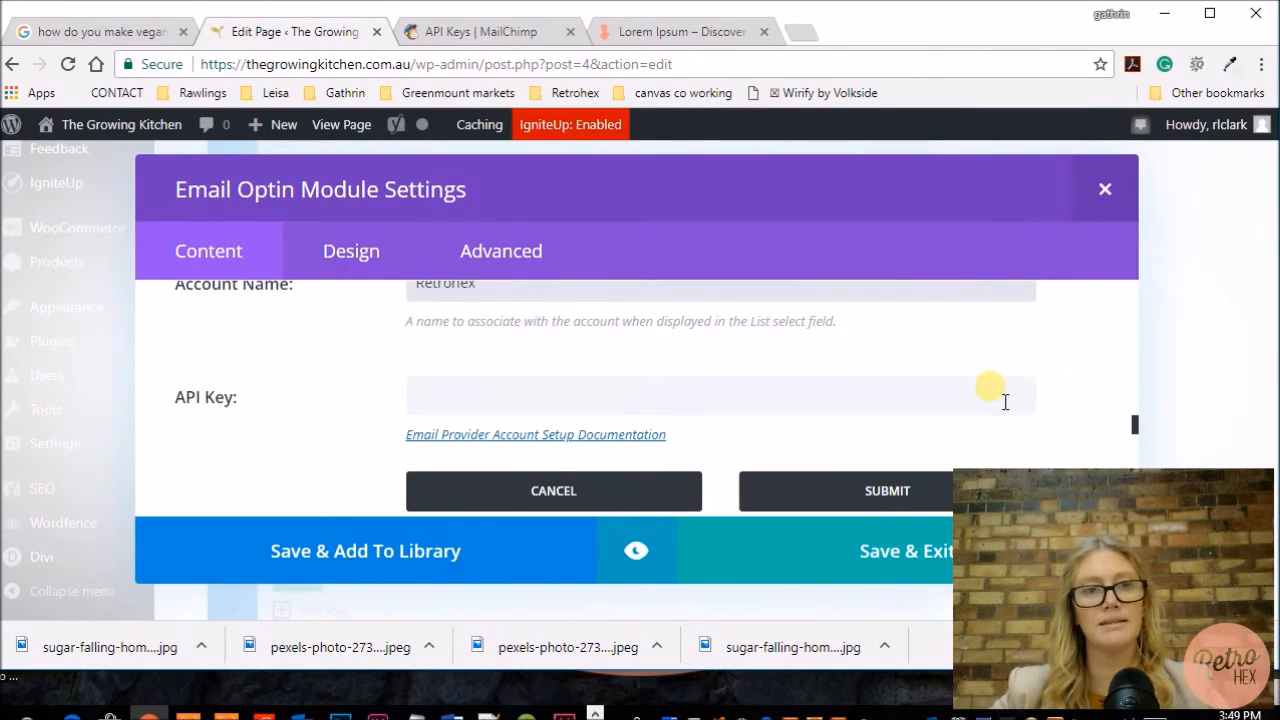
pyautogui.scroll(-2, 1005, 401)
pyautogui.scroll(1, 800, 370)
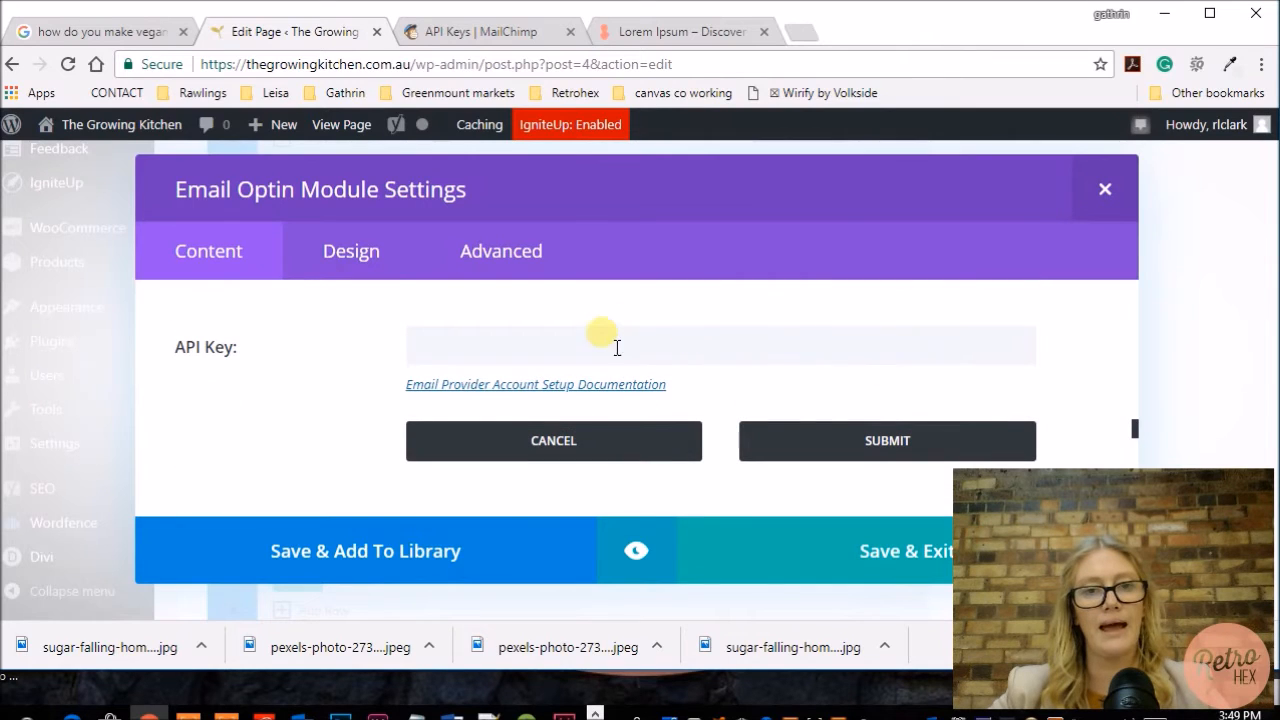
pyautogui.rightClick(591, 351)
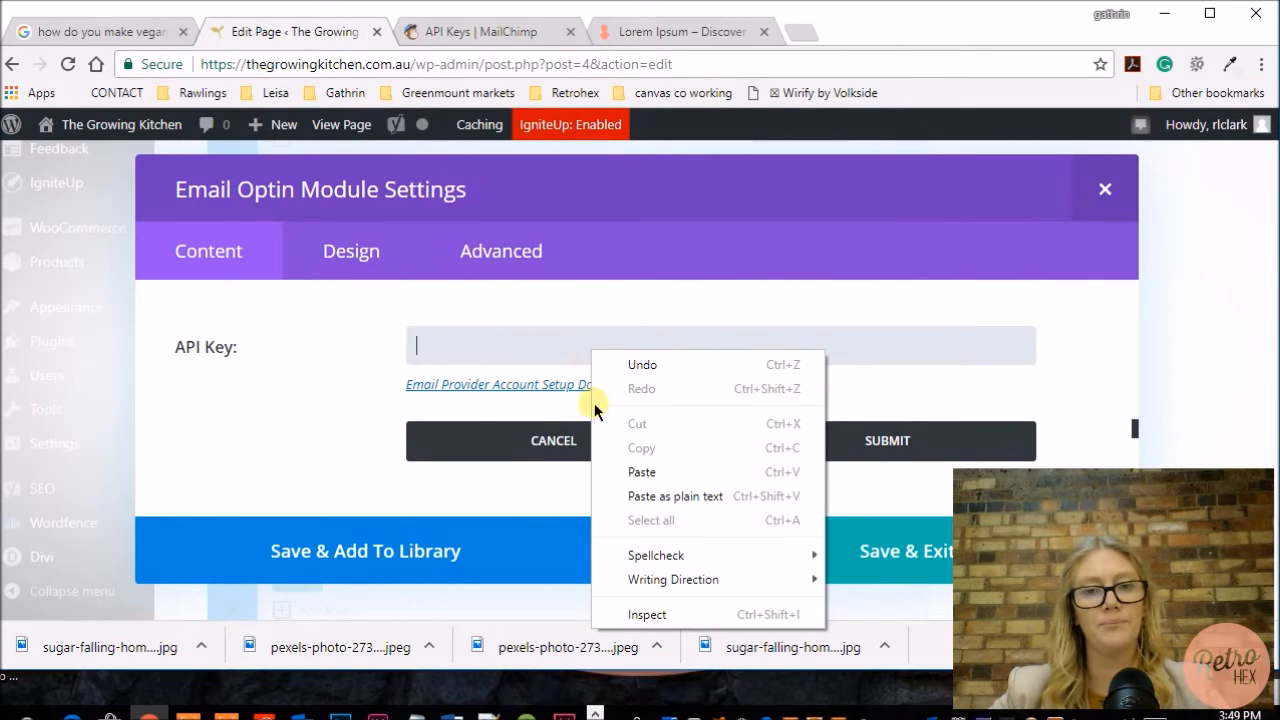
pyautogui.click(641, 472)
pyautogui.click(820, 443)
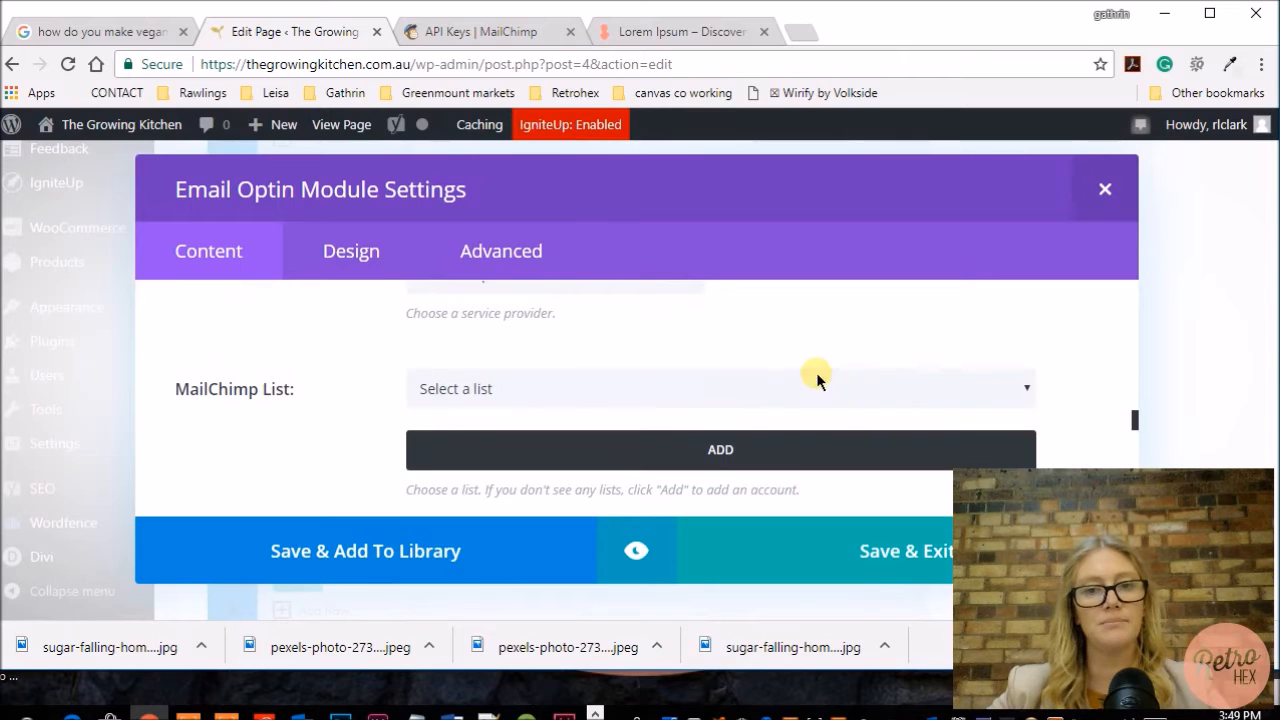
# Step: Choose The Growing Kitchen as the MailChimp list for the optin module
pyautogui.click(806, 395)
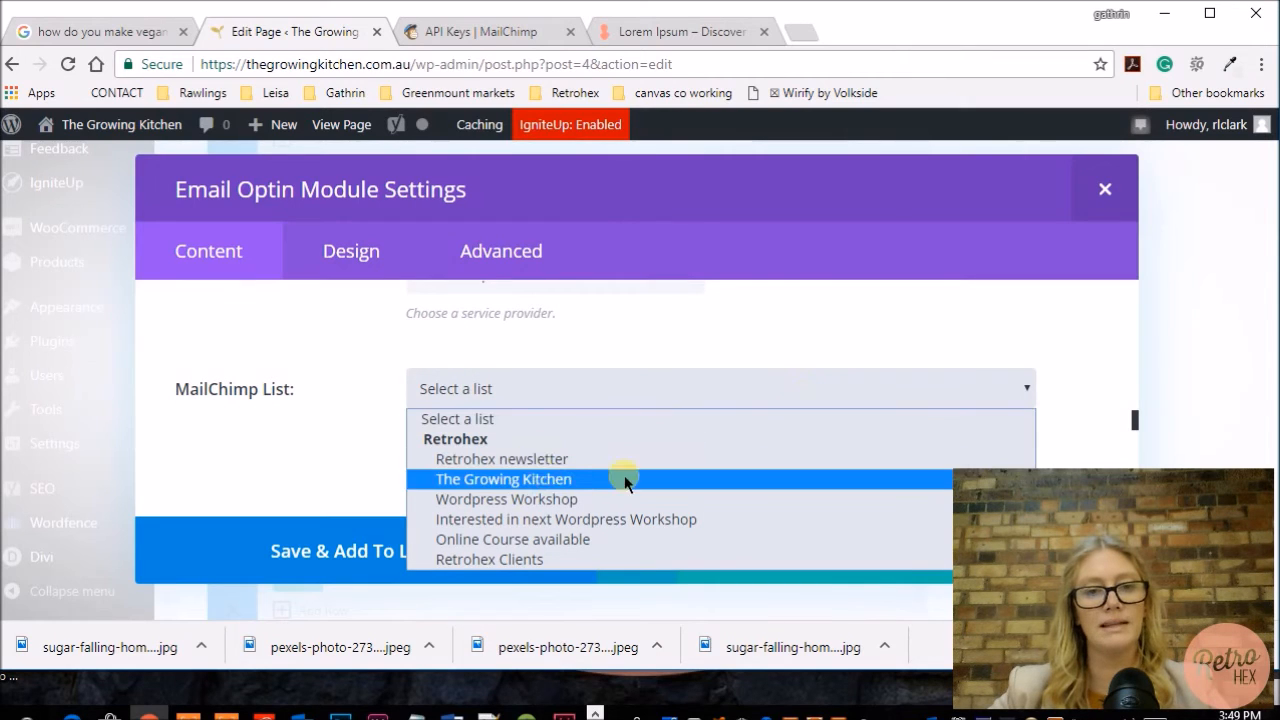
pyautogui.click(565, 480)
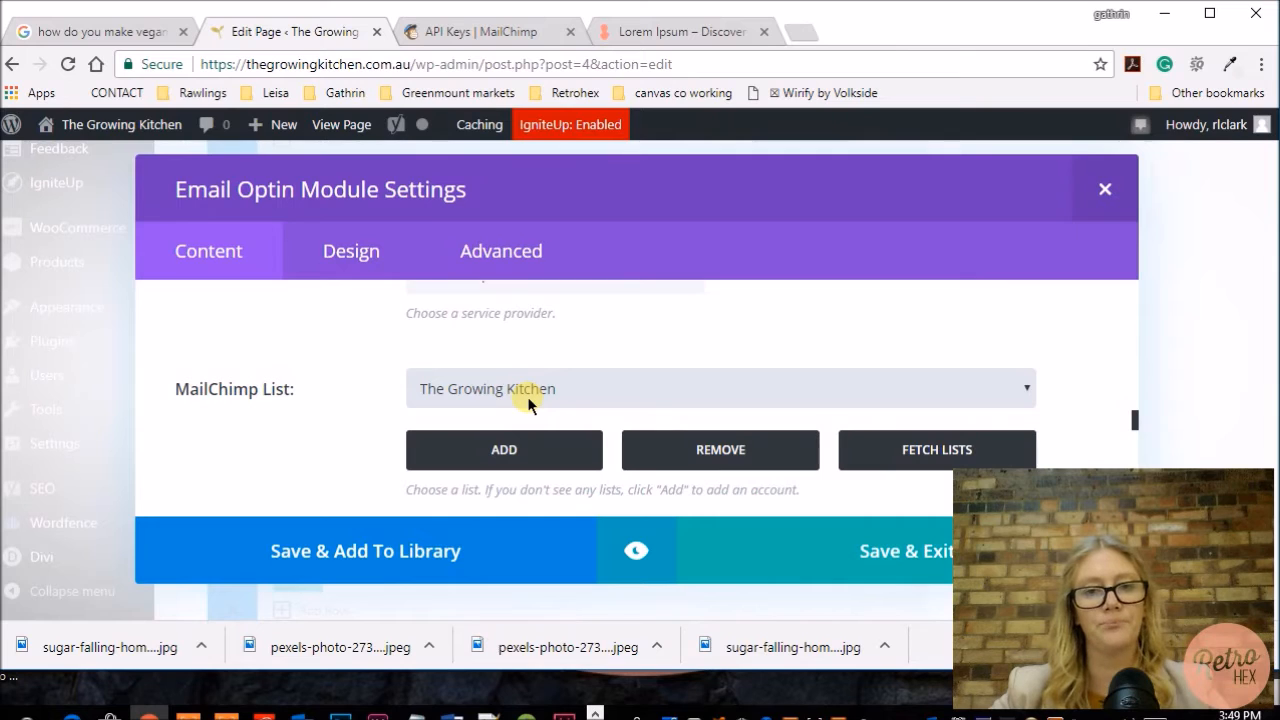
# Step: Open MailChimp's Create List form in the other tab and review its fields and settings
pyautogui.click(494, 35)
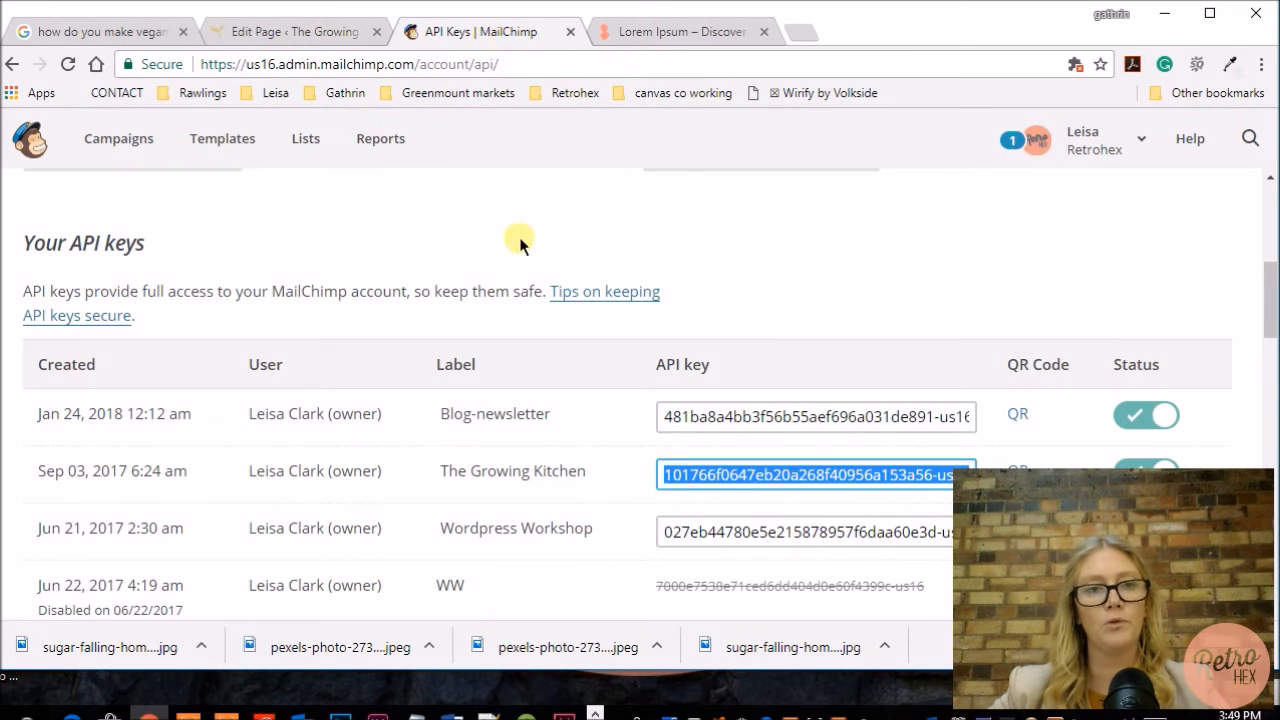
pyautogui.click(306, 142)
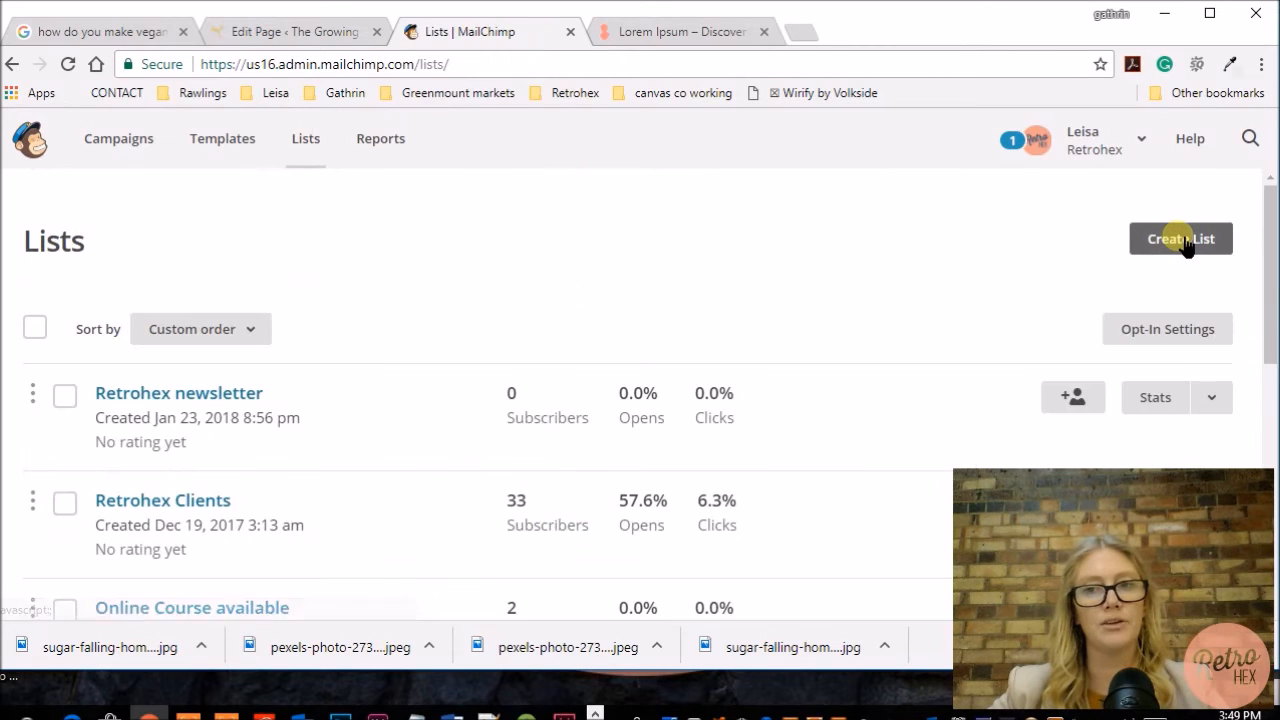
pyautogui.click(1185, 242)
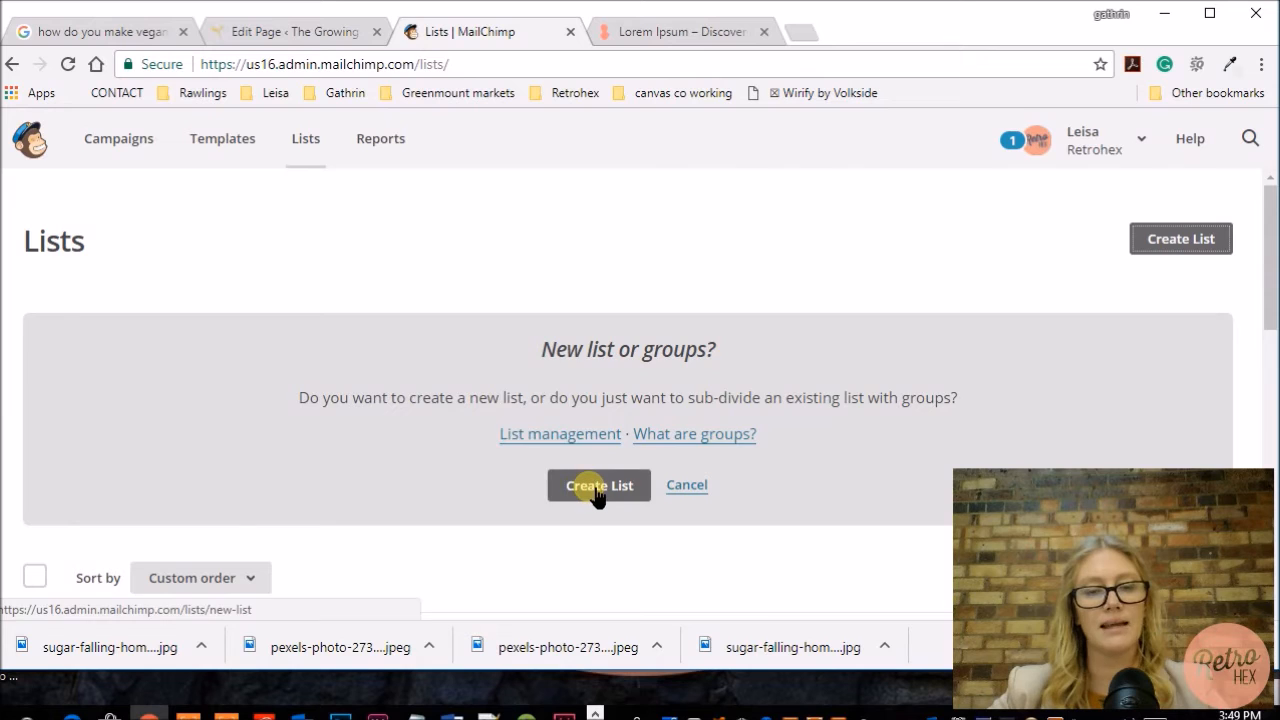
pyautogui.click(594, 490)
pyautogui.click(180, 410)
pyautogui.scroll(-1, 248, 428)
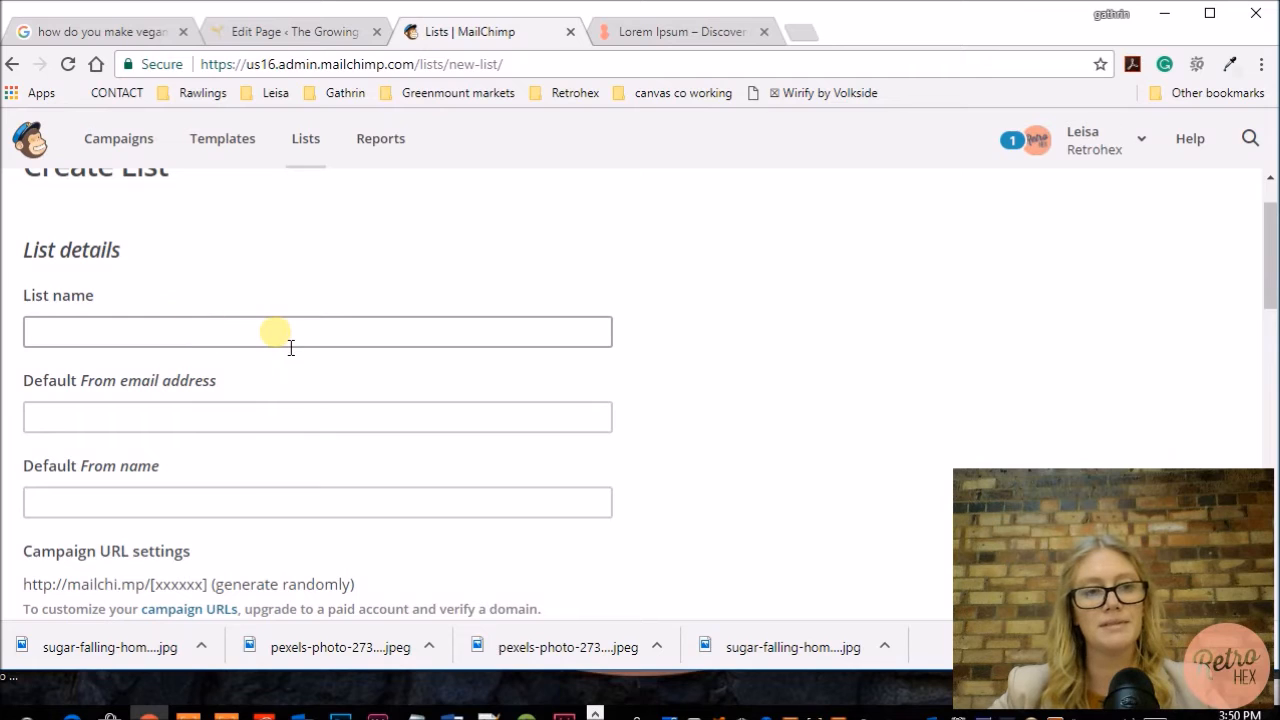
pyautogui.scroll(-2, 328, 390)
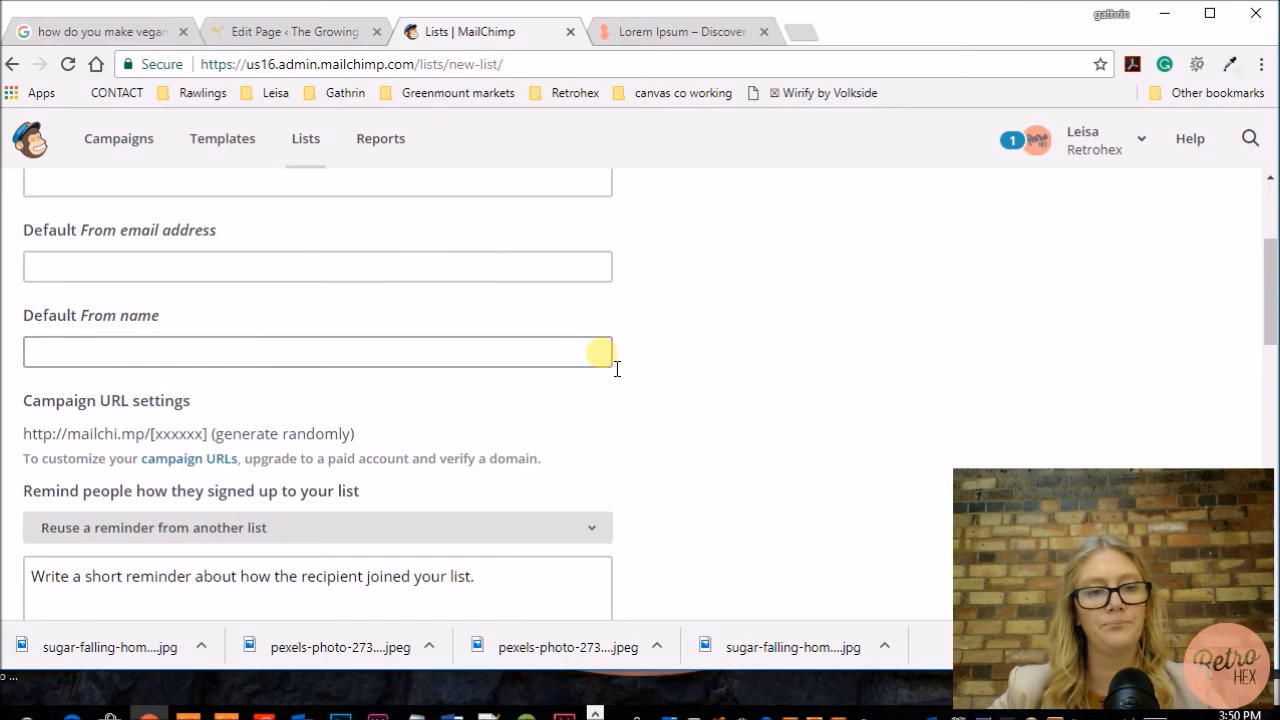
pyautogui.scroll(-2, 80, 415)
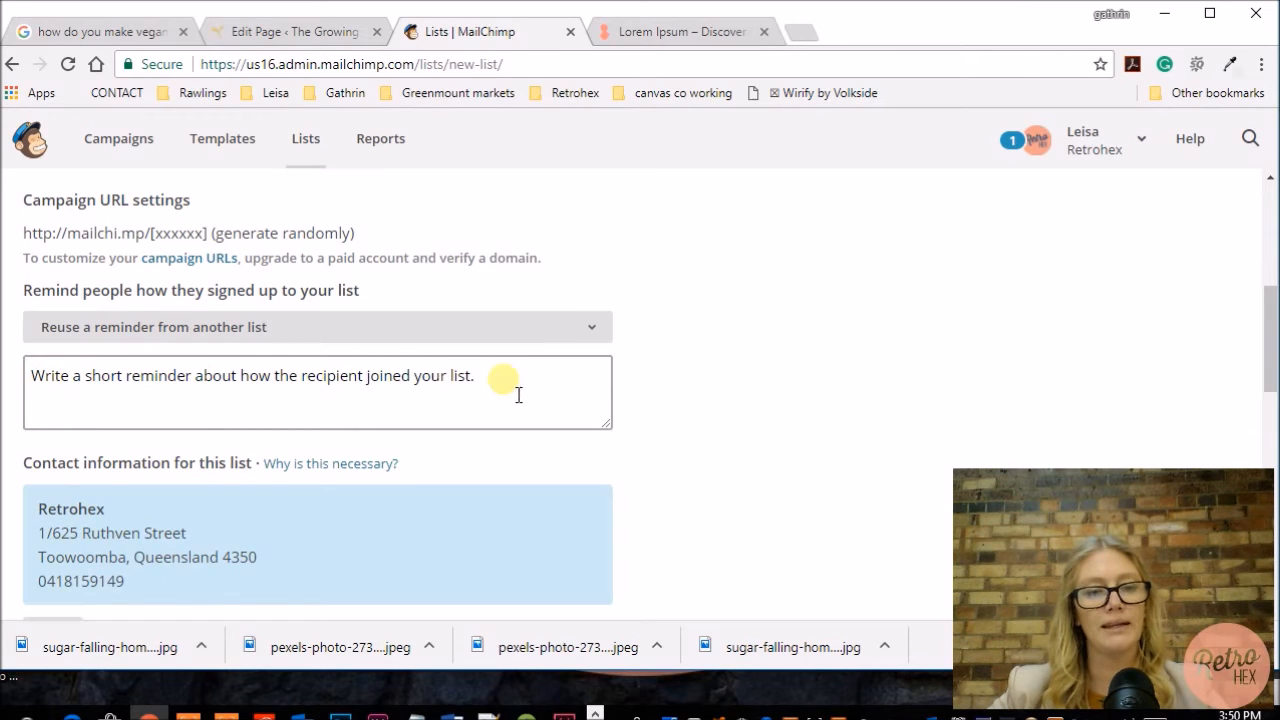
pyautogui.scroll(1, 505, 400)
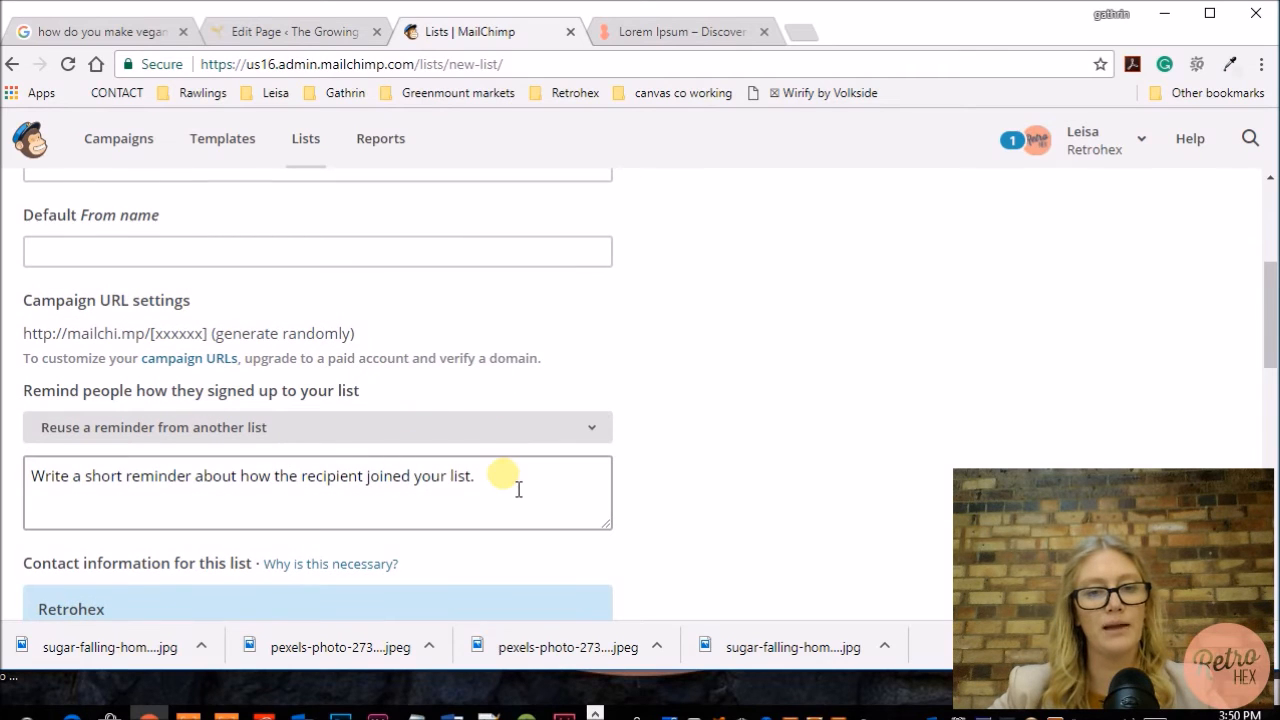
pyautogui.scroll(-5, 715, 418)
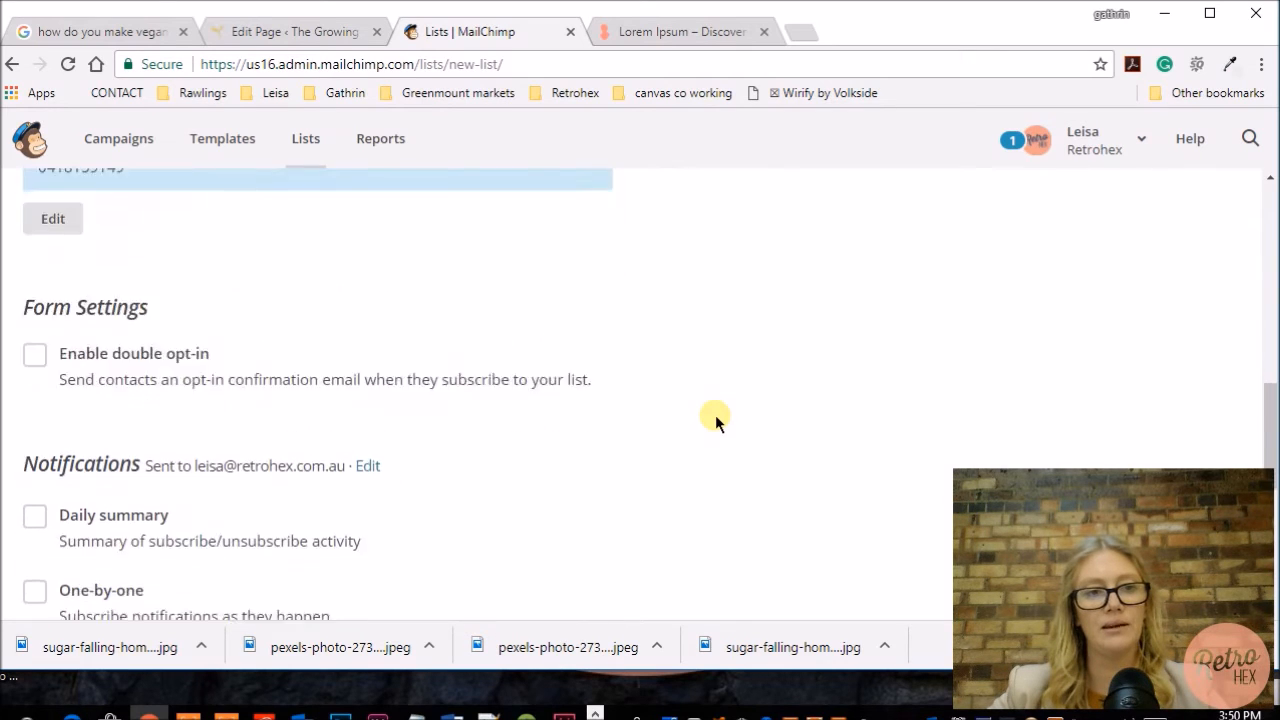
pyautogui.scroll(-1, 715, 415)
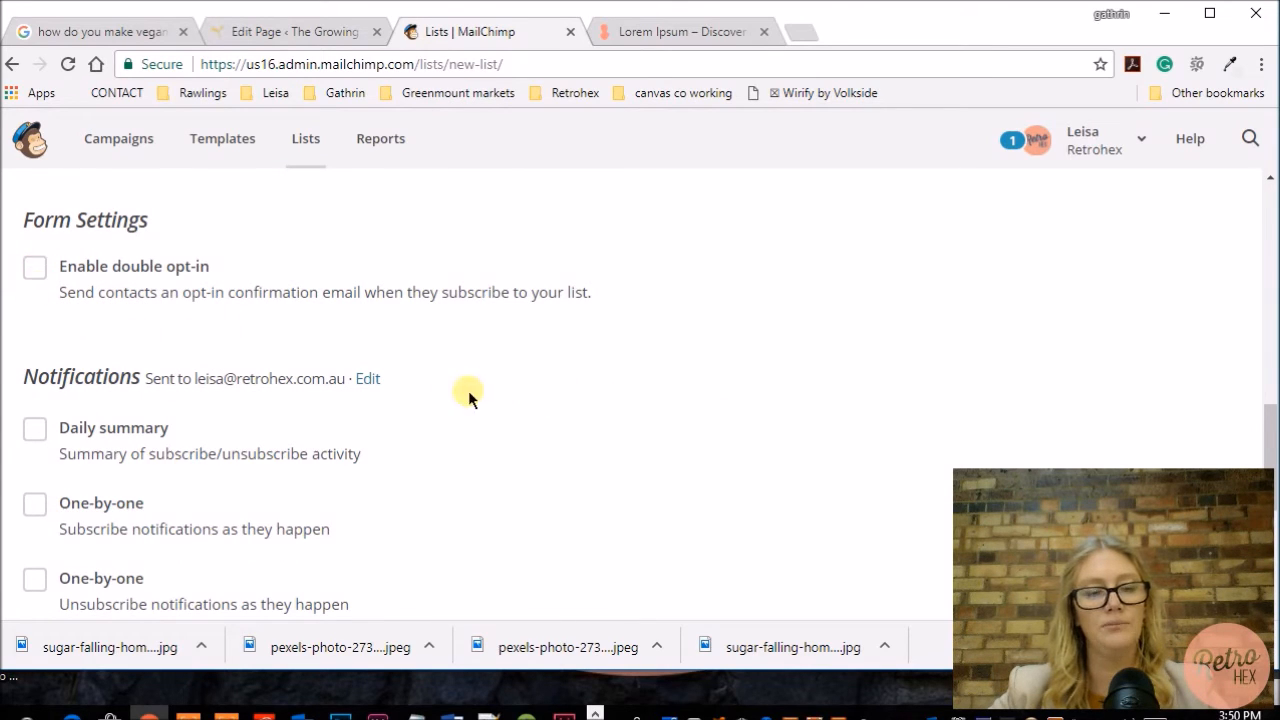
pyautogui.scroll(-1, 468, 390)
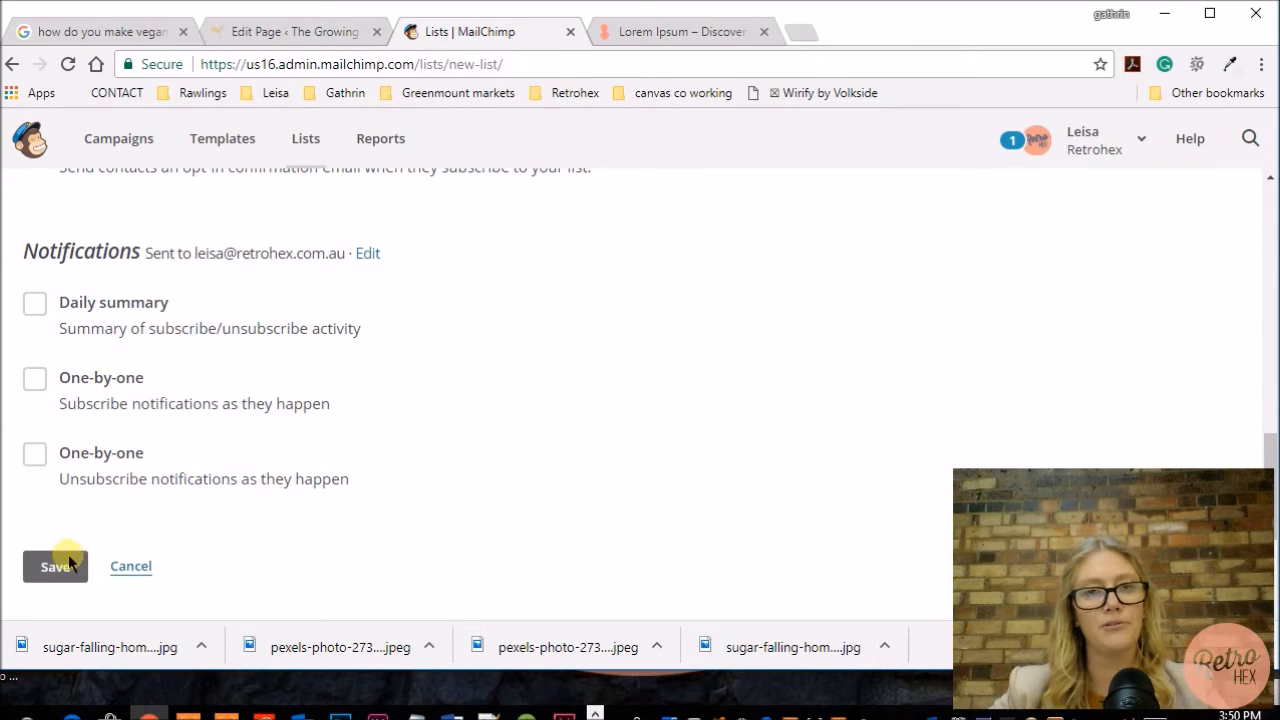
# Step: Return to the page editor and pick a MailChimp list again from the list selector
pyautogui.click(303, 34)
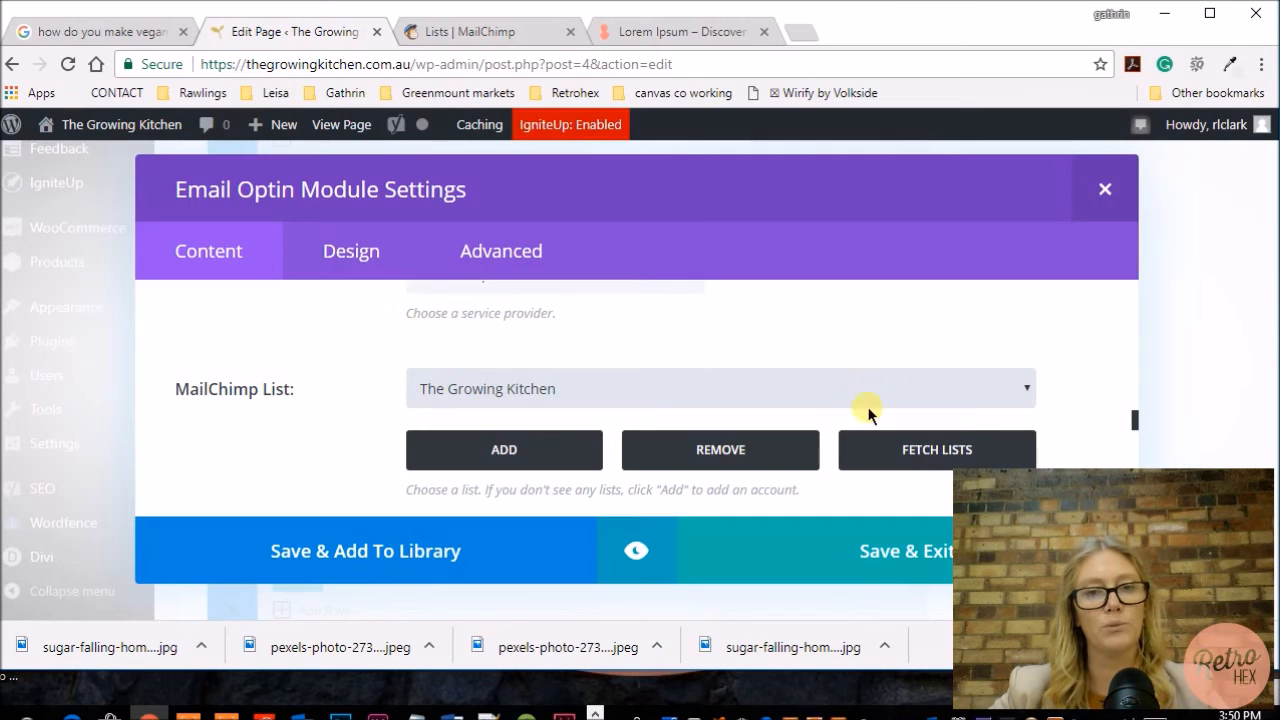
pyautogui.click(543, 397)
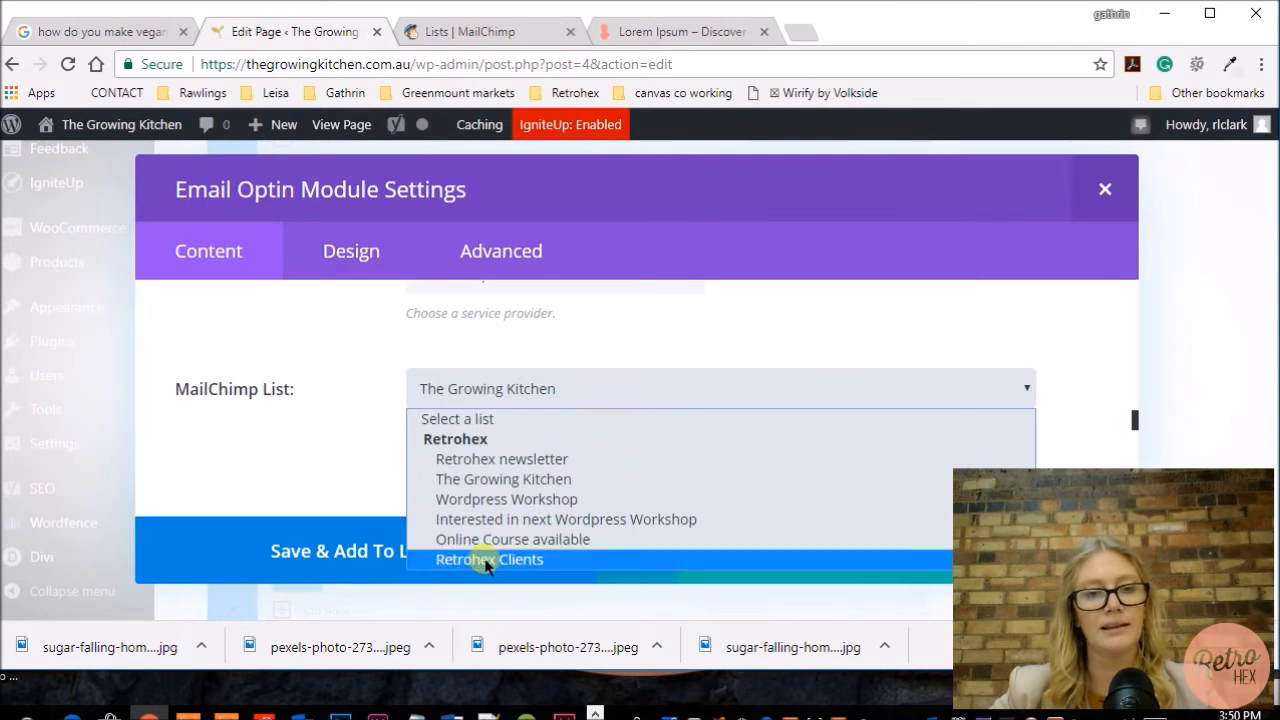
pyautogui.click(500, 479)
# Step: Review the module's remaining content settings for name fields and the success action message
pyautogui.scroll(-5, 757, 414)
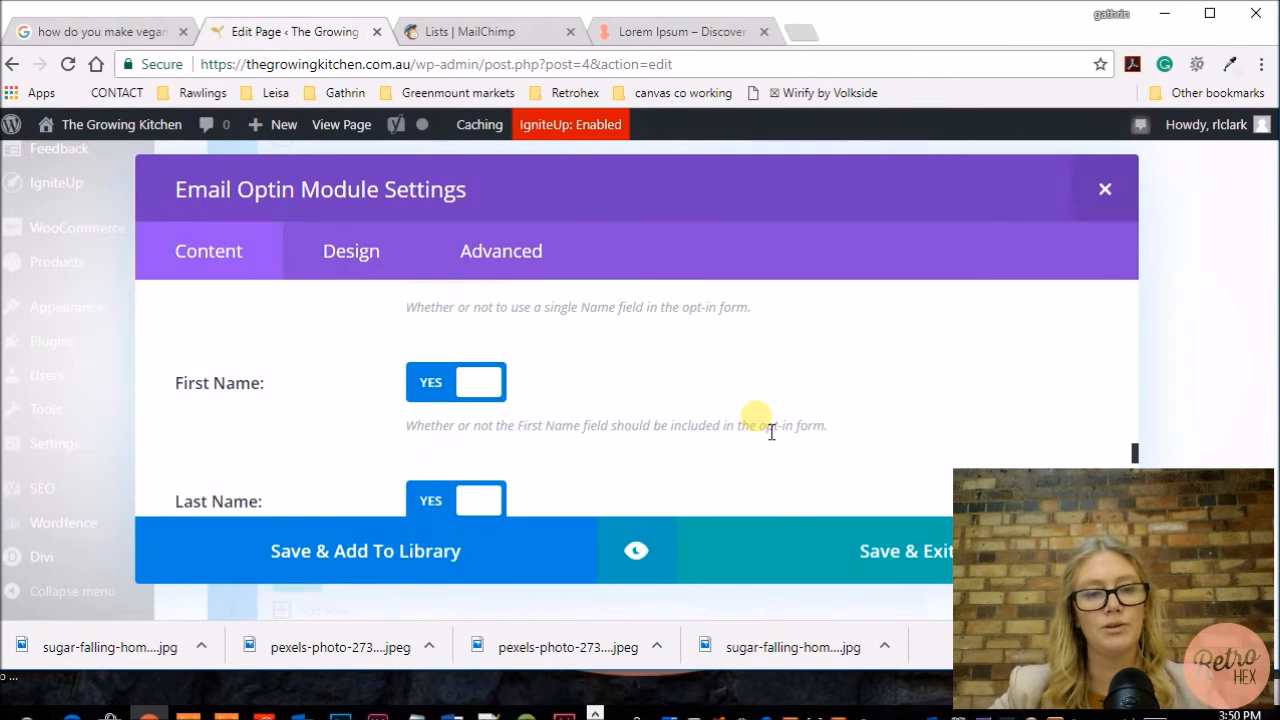
pyautogui.scroll(-1, 840, 420)
pyautogui.scroll(3, 840, 420)
pyautogui.scroll(-1, 840, 420)
pyautogui.scroll(-1, 840, 420)
pyautogui.scroll(-2, 840, 420)
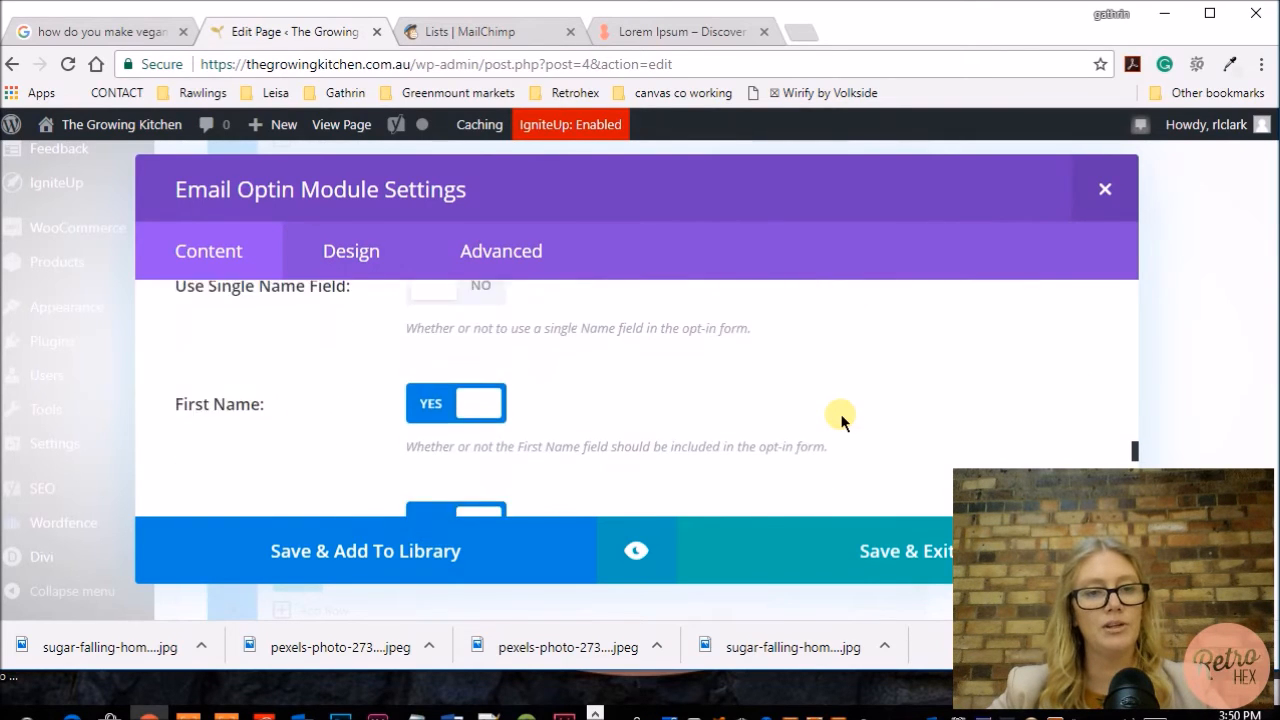
pyautogui.scroll(-1, 590, 362)
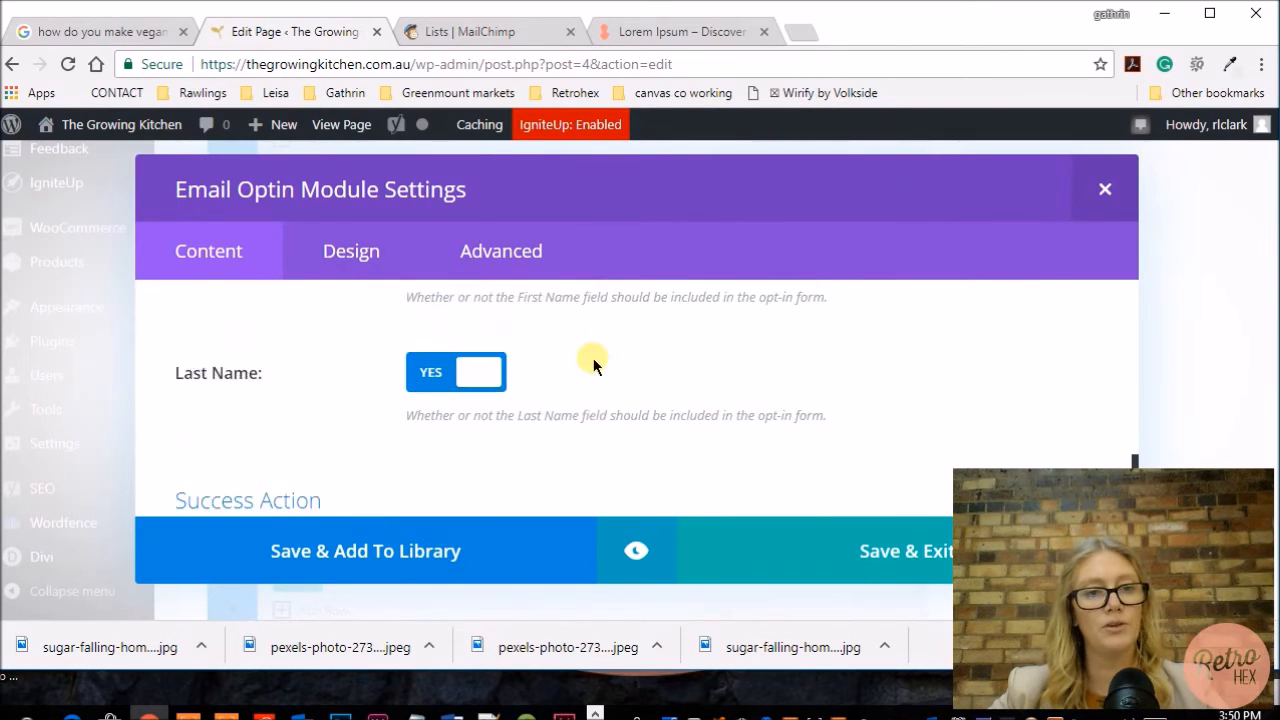
pyautogui.scroll(2, 600, 365)
pyautogui.scroll(-1, 505, 395)
pyautogui.scroll(-3, 505, 395)
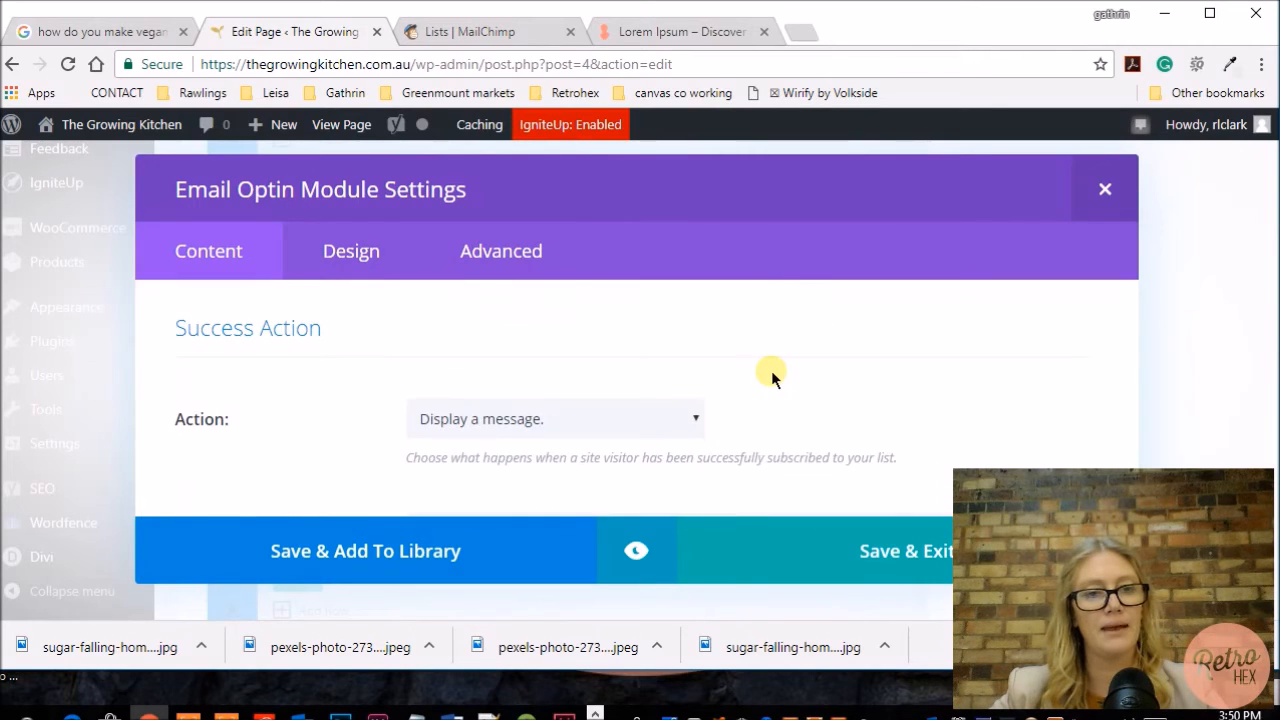
pyautogui.scroll(-1, 796, 376)
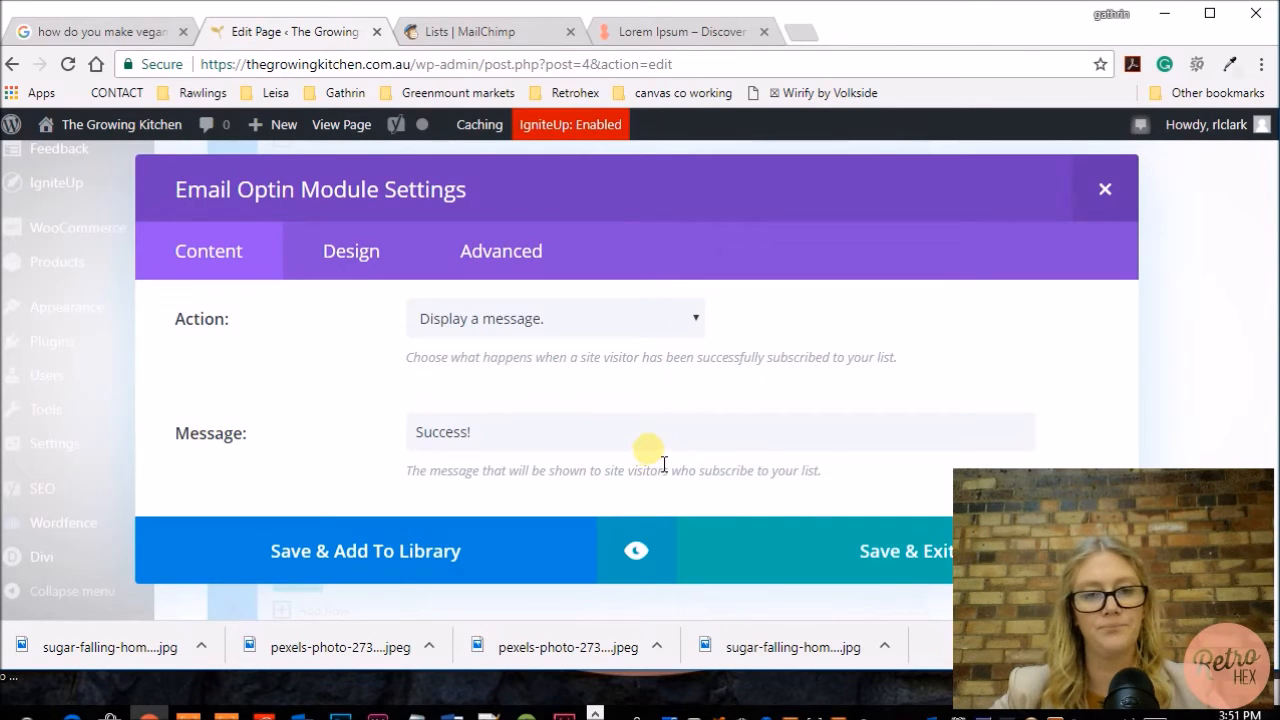
pyautogui.scroll(-3, 663, 463)
# Step: Preview the Email Optin module and scroll through the signup form
pyautogui.click(637, 551)
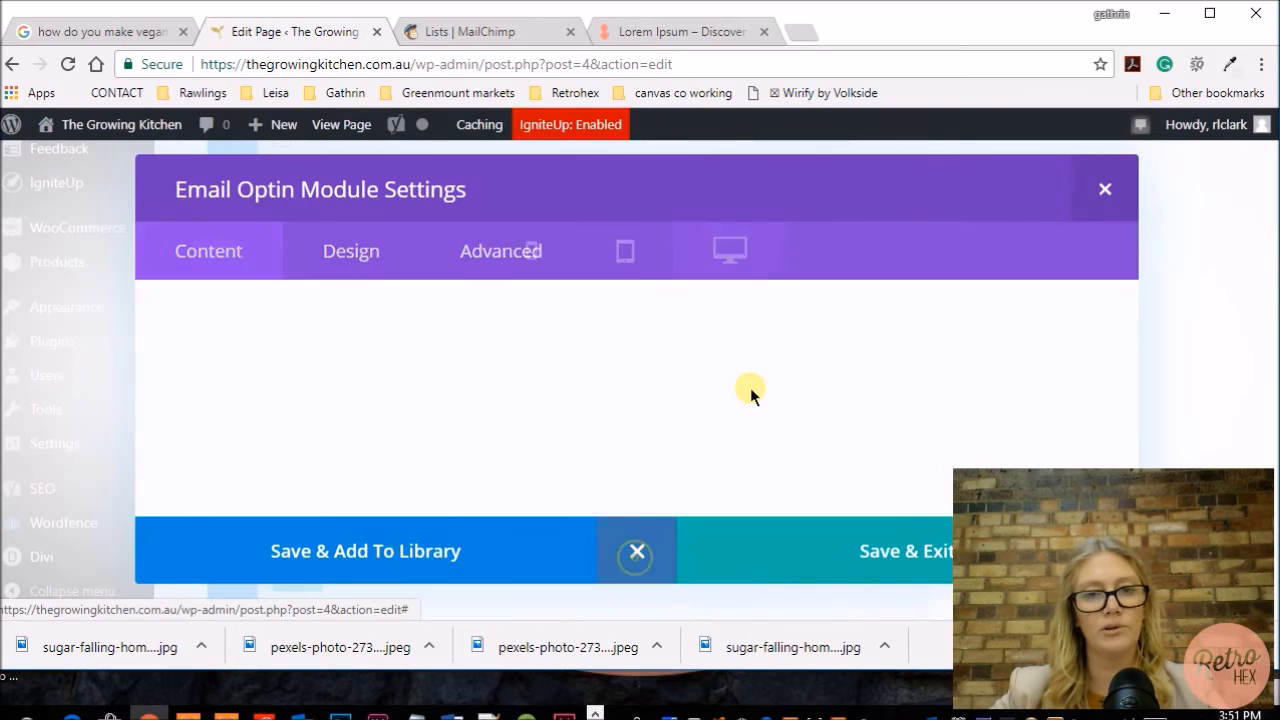
pyautogui.scroll(-2, 857, 382)
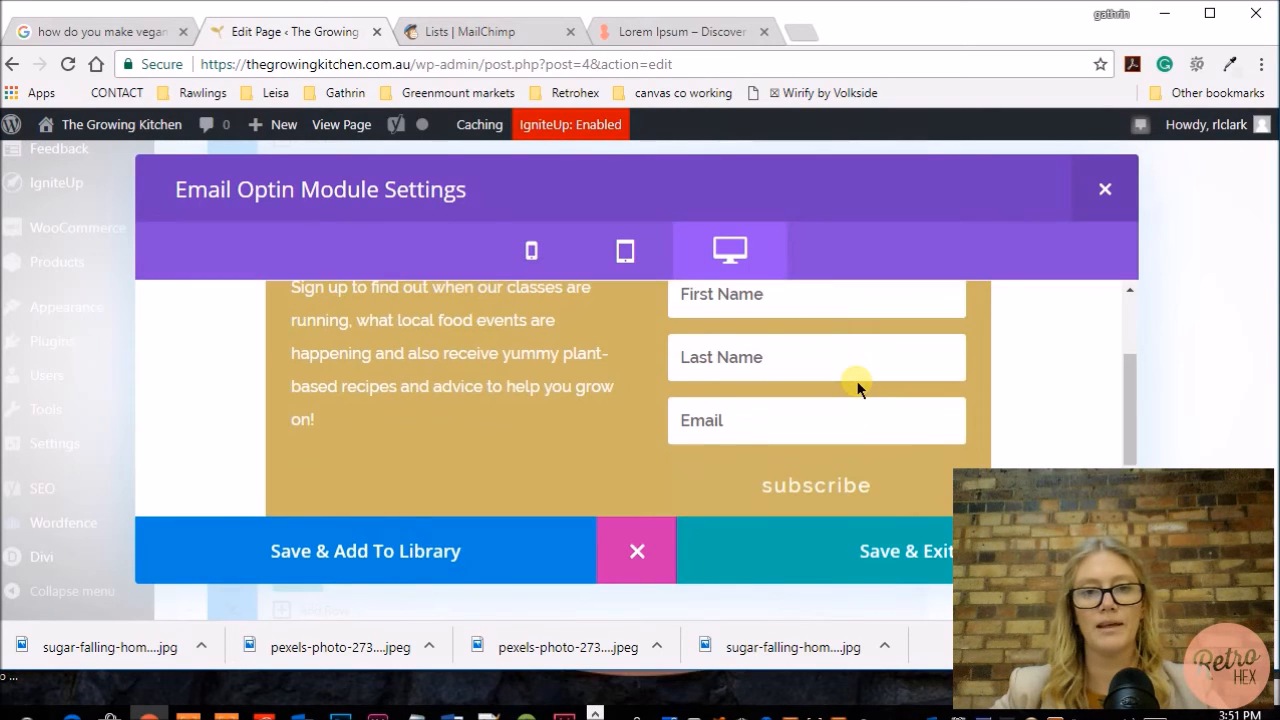
pyautogui.scroll(-1, 857, 384)
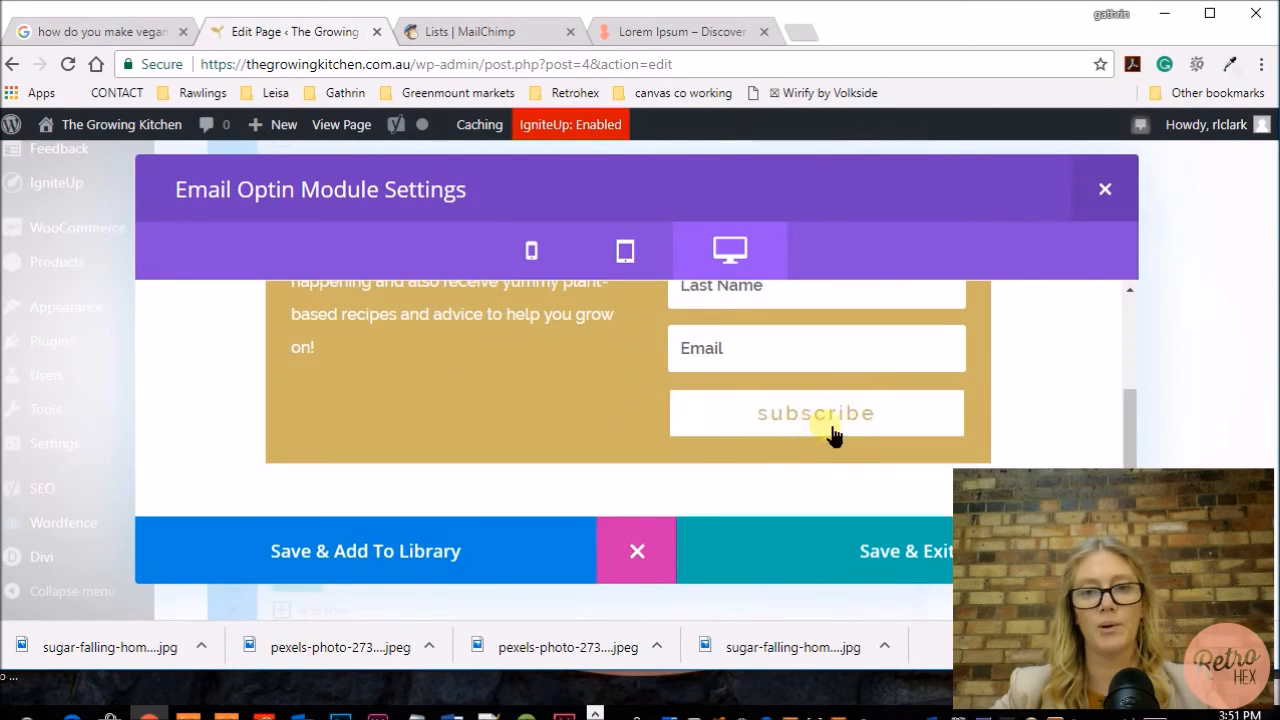
# Step: Save and exit the Email Optin module settings
pyautogui.scroll(2, 825, 488)
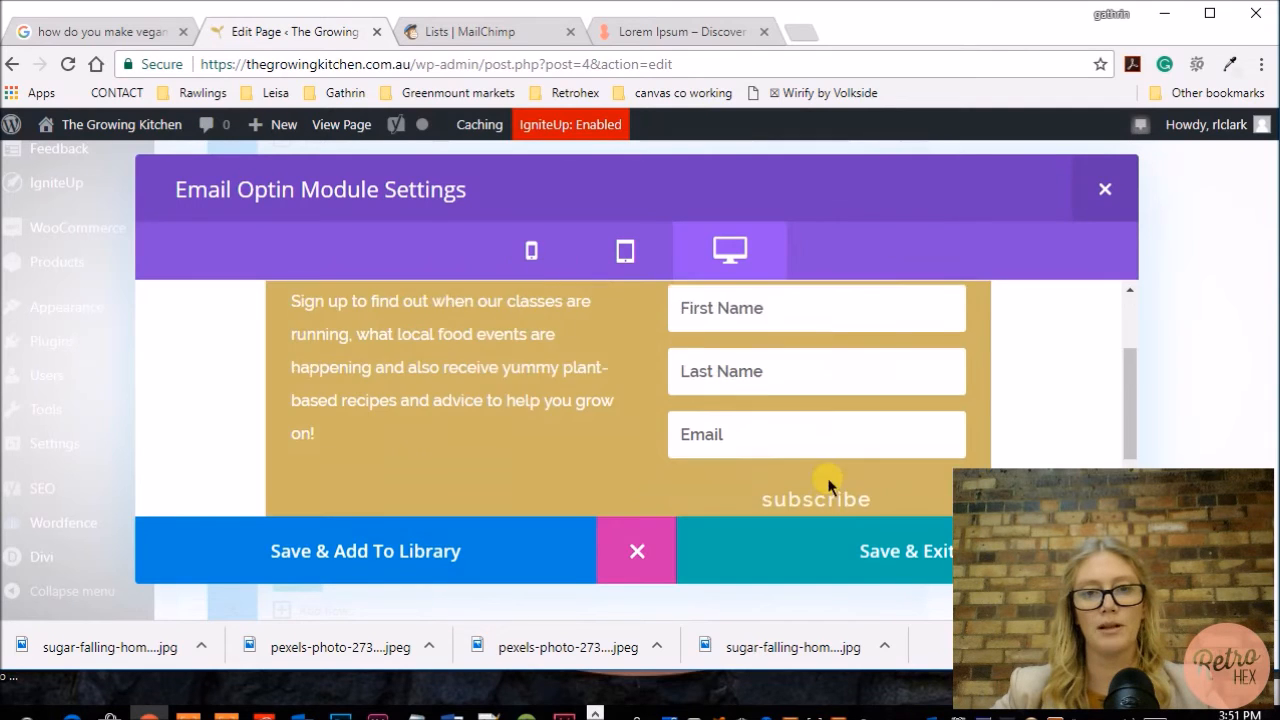
pyautogui.scroll(-1, 843, 494)
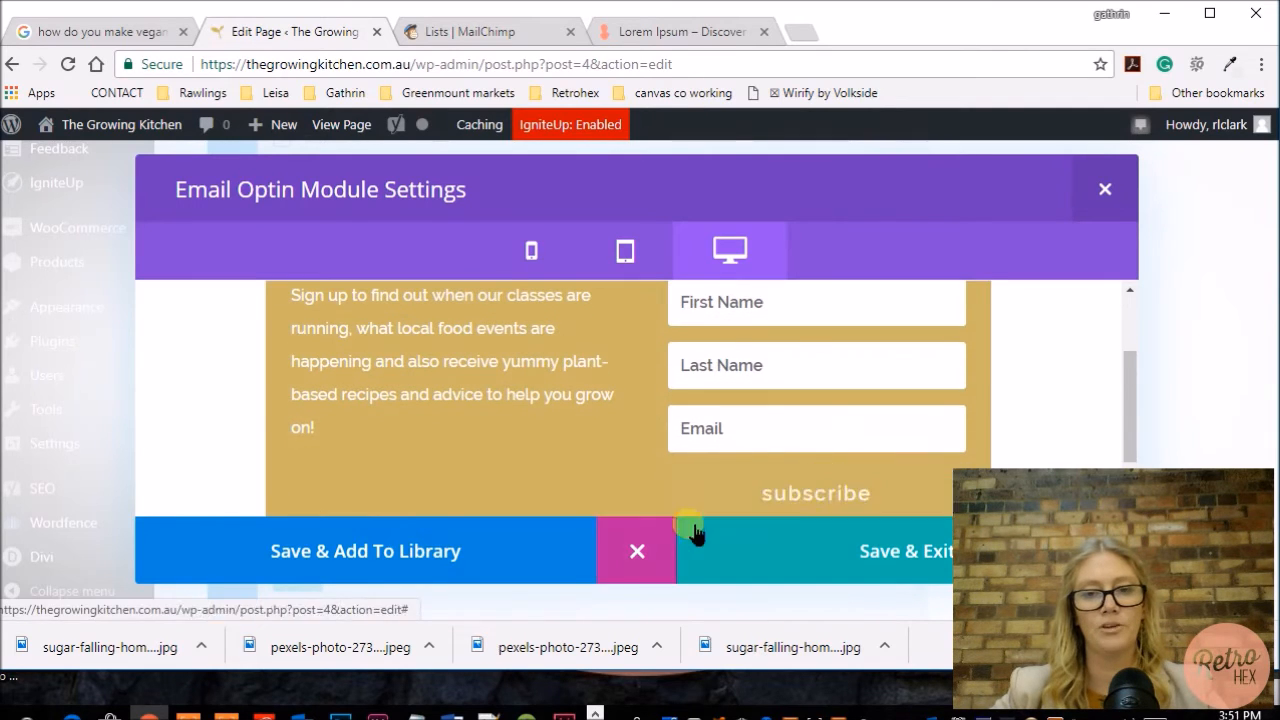
pyautogui.click(887, 566)
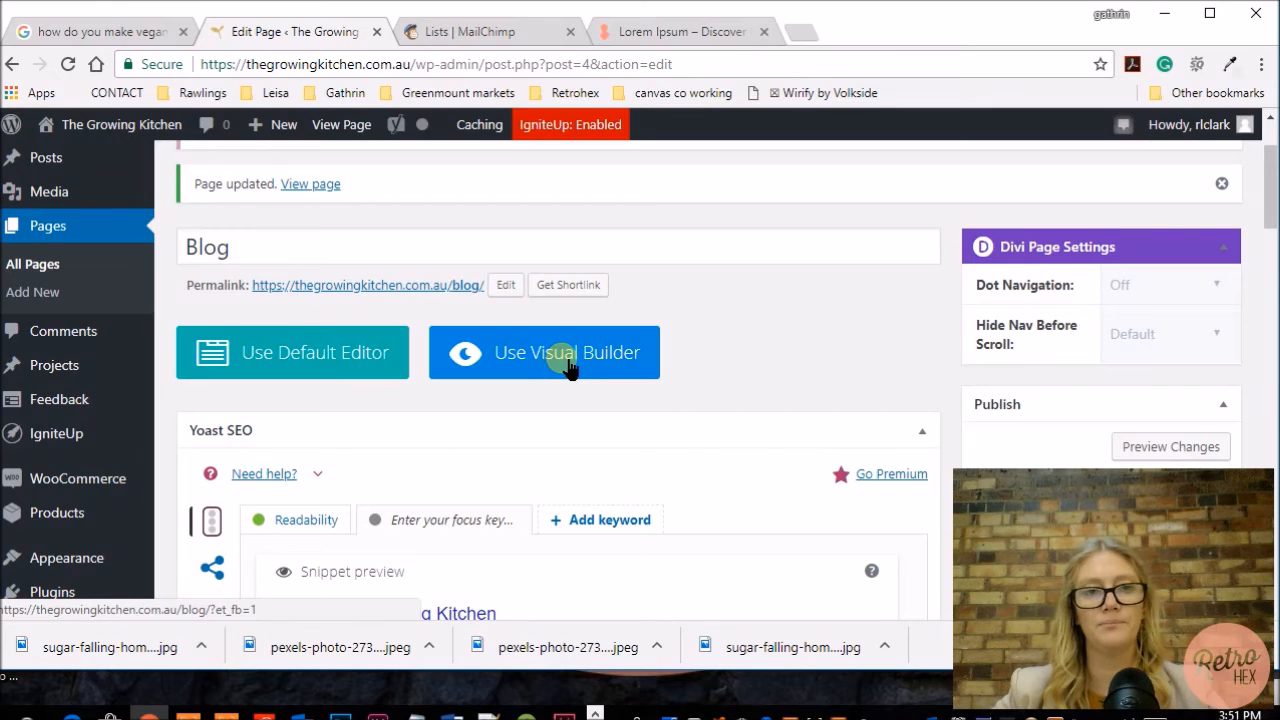
# Step: Open the Blog page in the Visual Builder and enable custom styles for the Email Optin button
pyautogui.click(568, 368)
pyautogui.scroll(-2, 781, 414)
pyautogui.scroll(-1, 781, 414)
pyautogui.scroll(2, 683, 391)
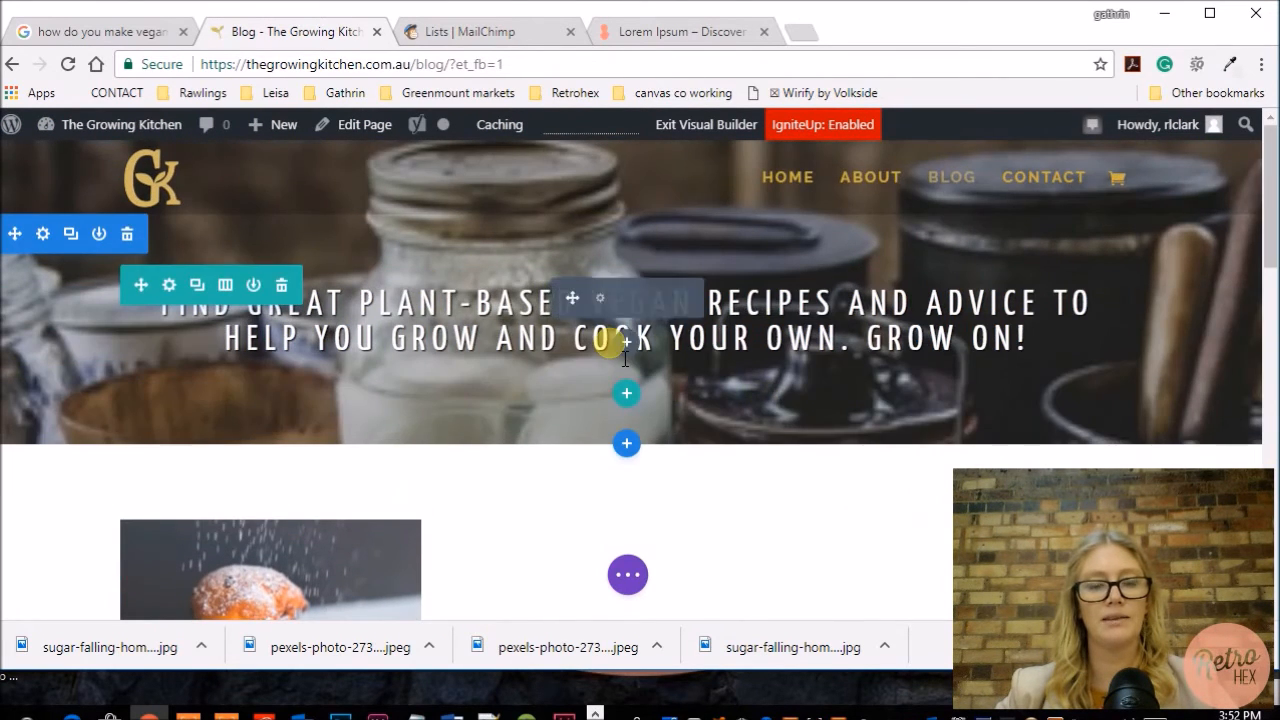
pyautogui.scroll(-3, 628, 355)
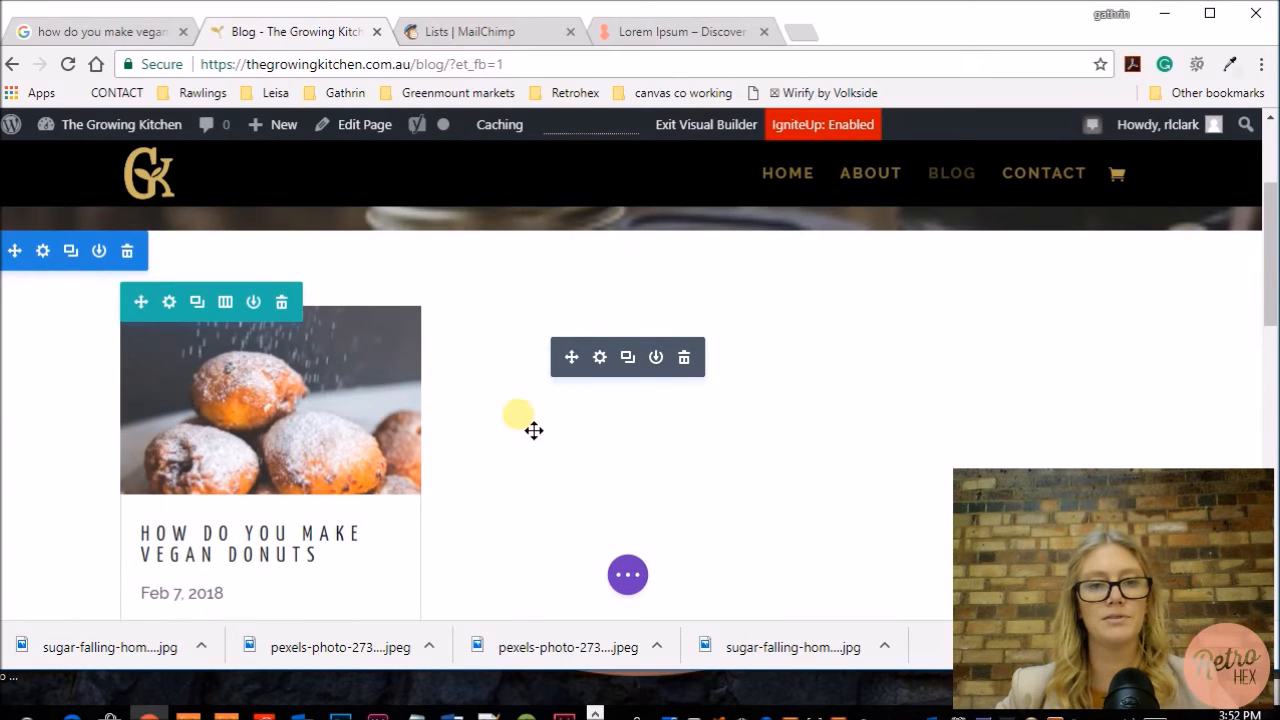
pyautogui.scroll(-10, 534, 430)
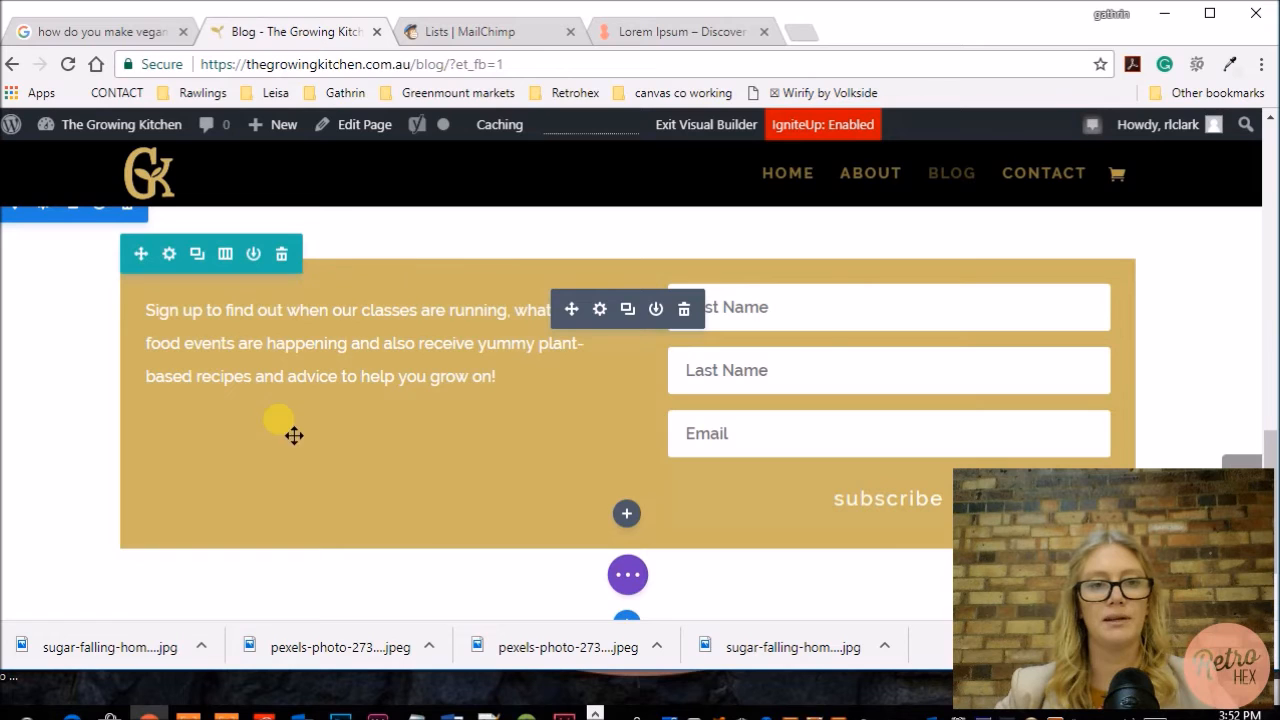
pyautogui.scroll(-1, 606, 469)
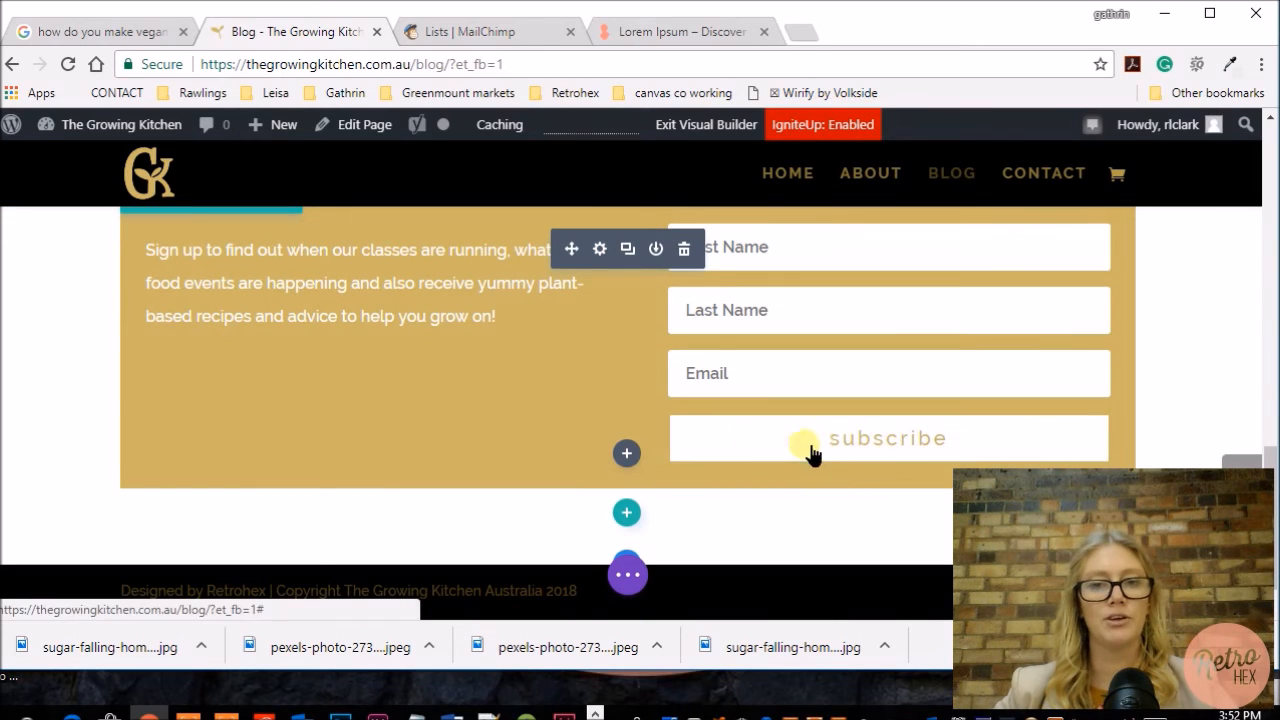
pyautogui.click(600, 250)
pyautogui.click(283, 222)
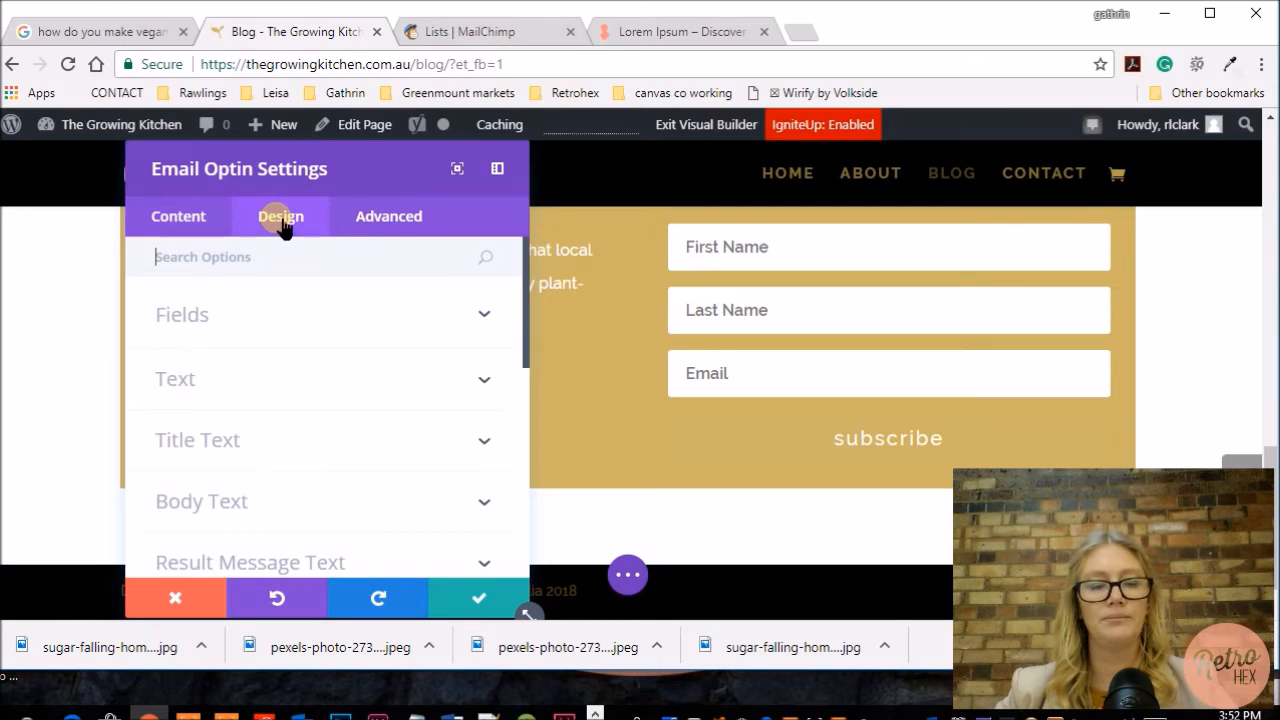
pyautogui.scroll(-4, 351, 374)
pyautogui.click(210, 438)
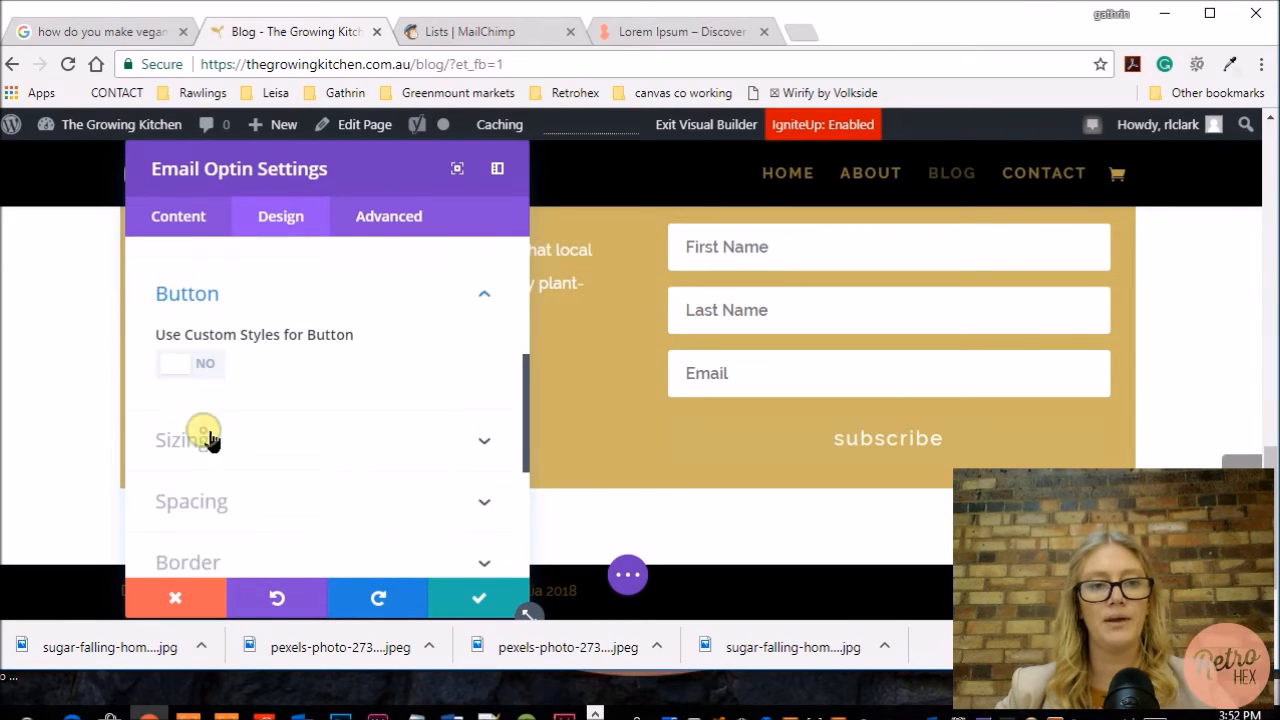
pyautogui.click(188, 348)
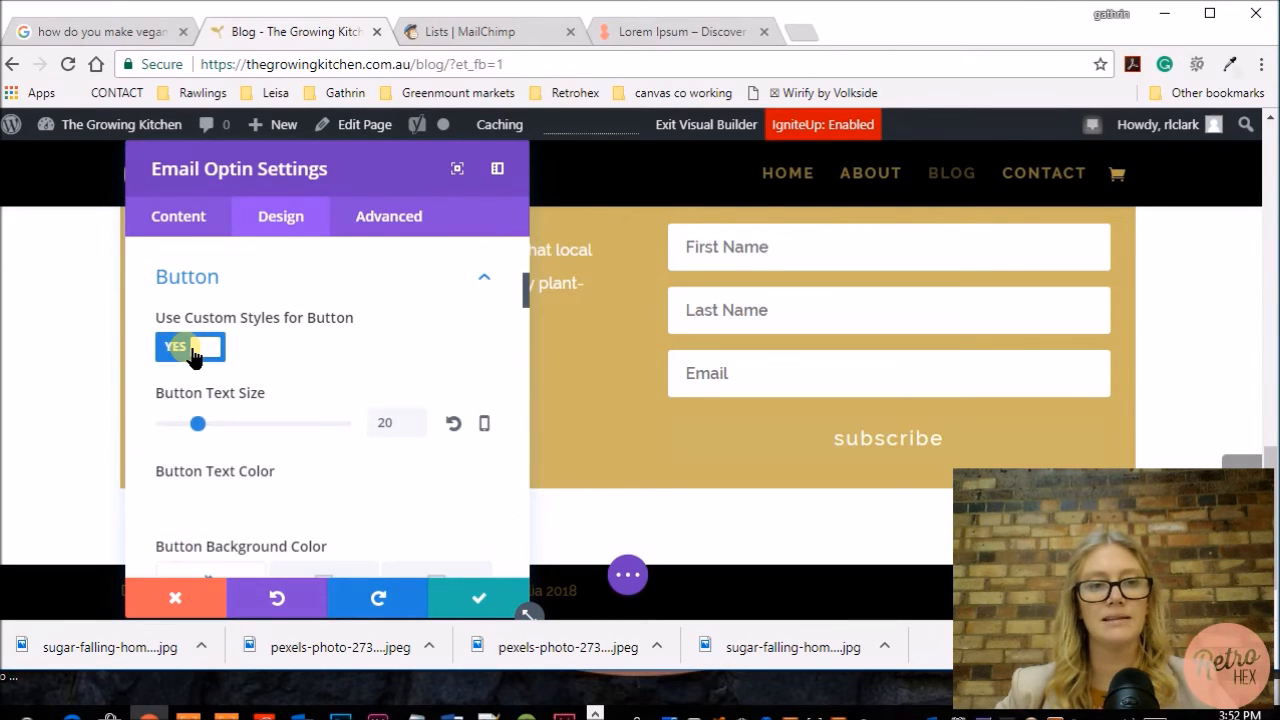
# Step: Set the button border color to white #ffffff
pyautogui.scroll(-4, 369, 371)
pyautogui.scroll(-5, 369, 371)
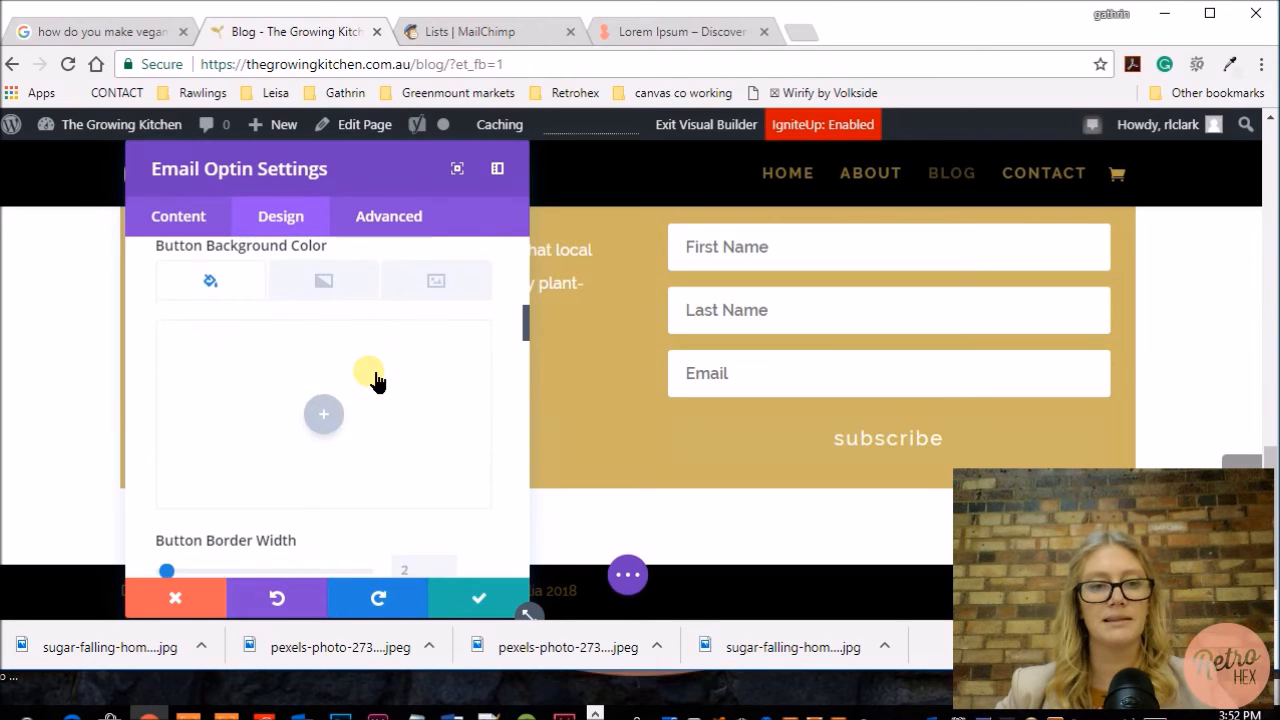
pyautogui.click(276, 410)
pyautogui.scroll(-2, 271, 414)
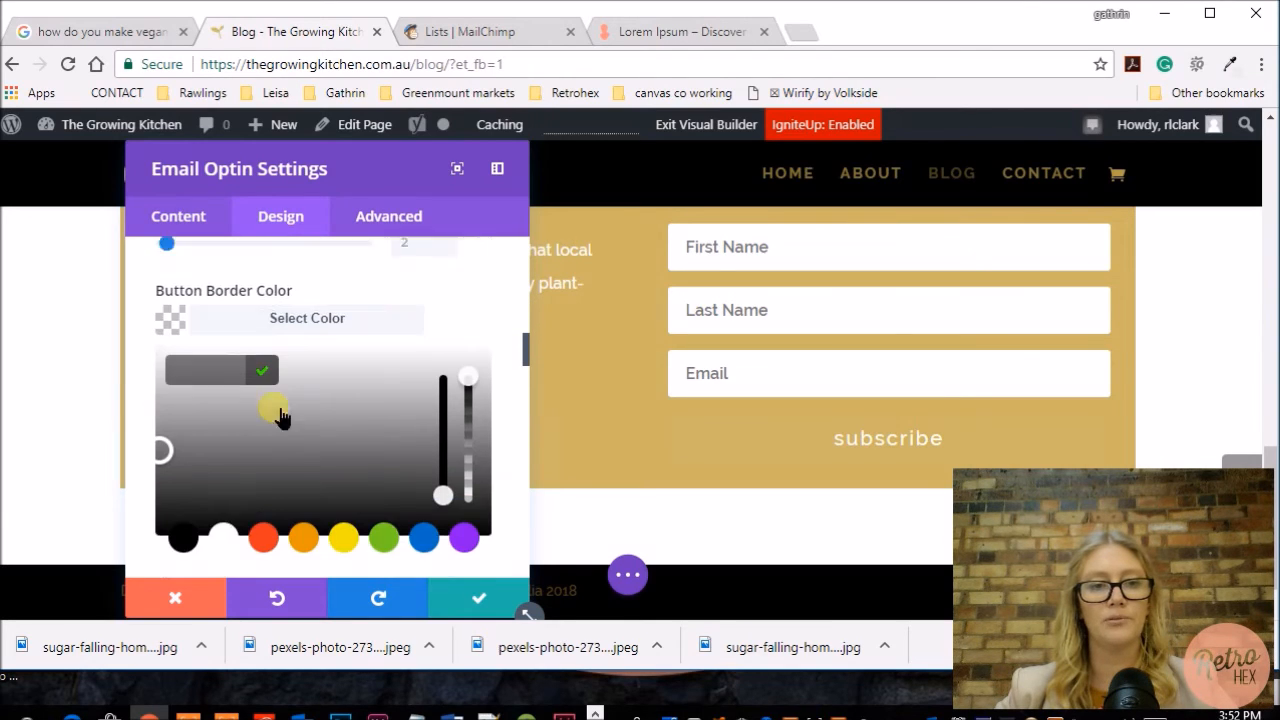
pyautogui.click(223, 504)
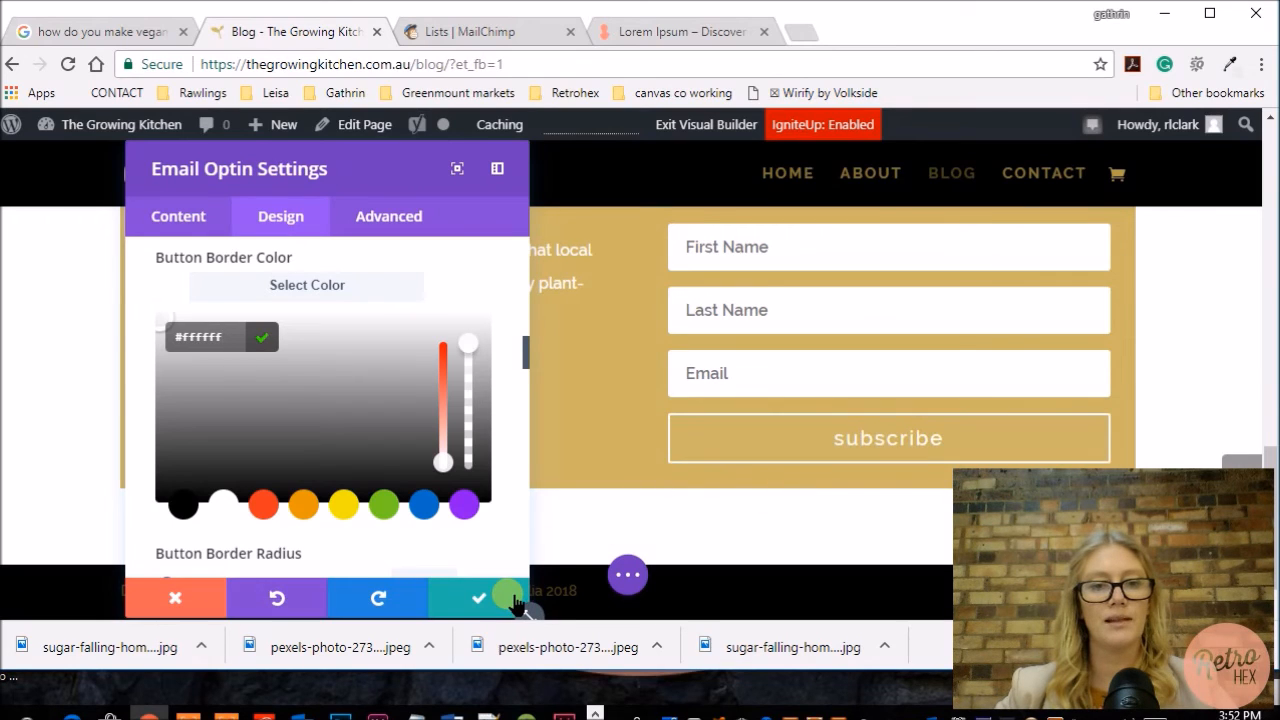
# Step: Apply a box shadow style to the form fields
pyautogui.scroll(10, 428, 440)
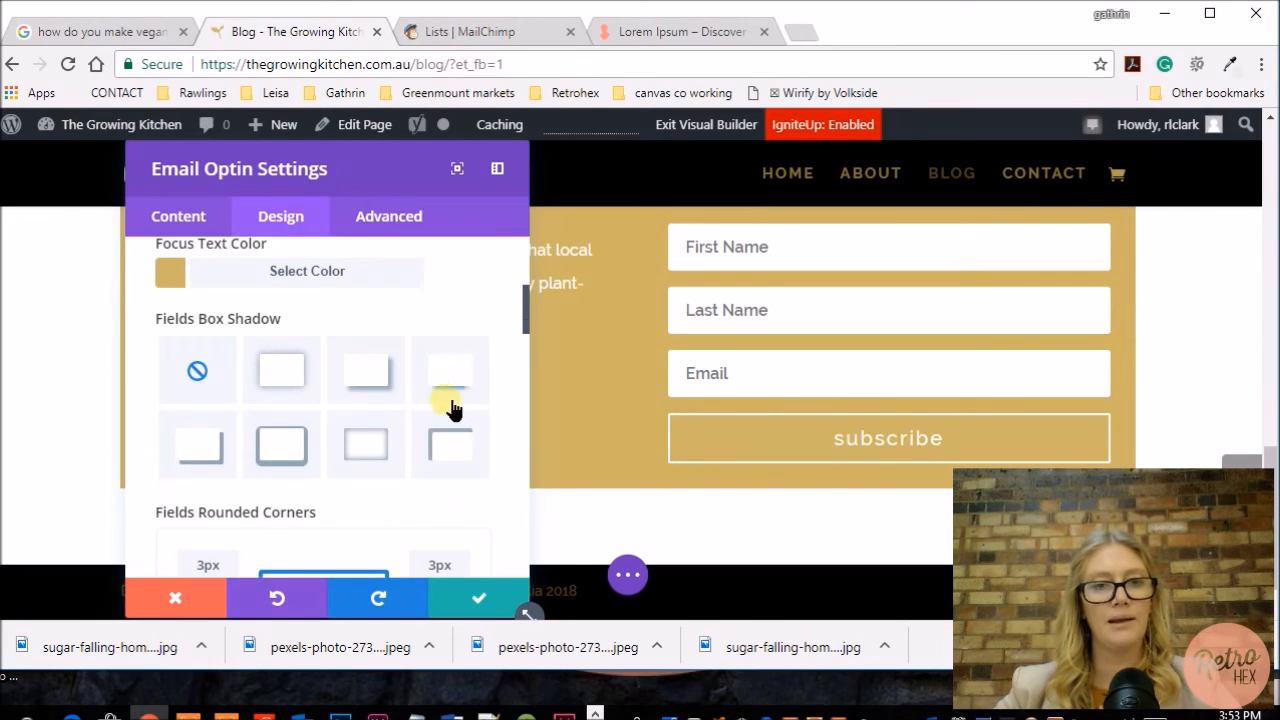
pyautogui.click(455, 372)
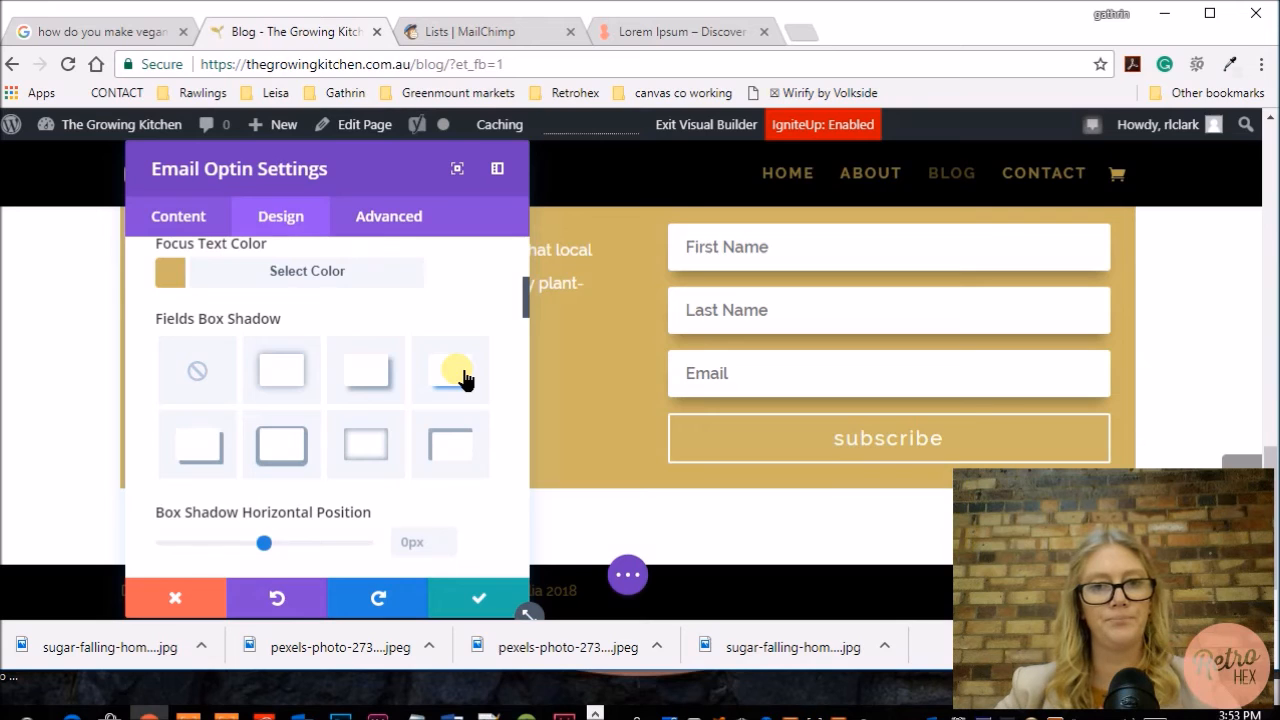
# Step: Apply a box shadow to the whole Email Optin module
pyautogui.scroll(-10, 460, 360)
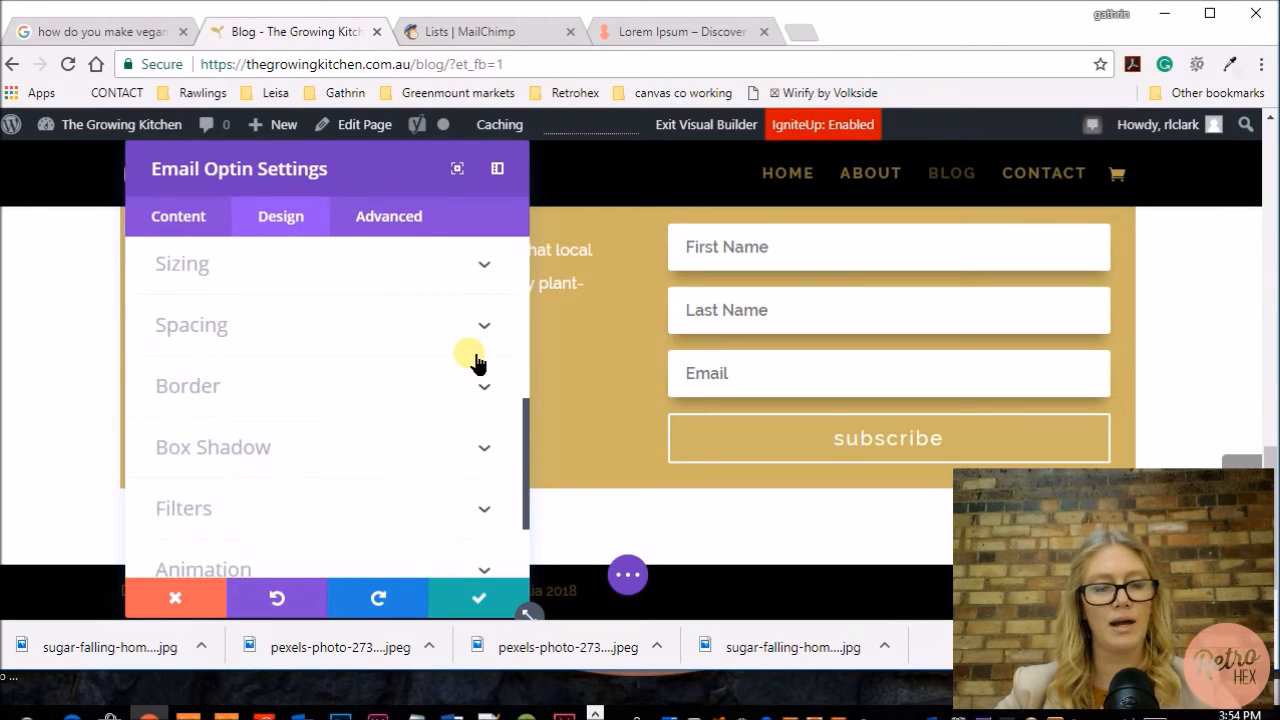
pyautogui.click(252, 450)
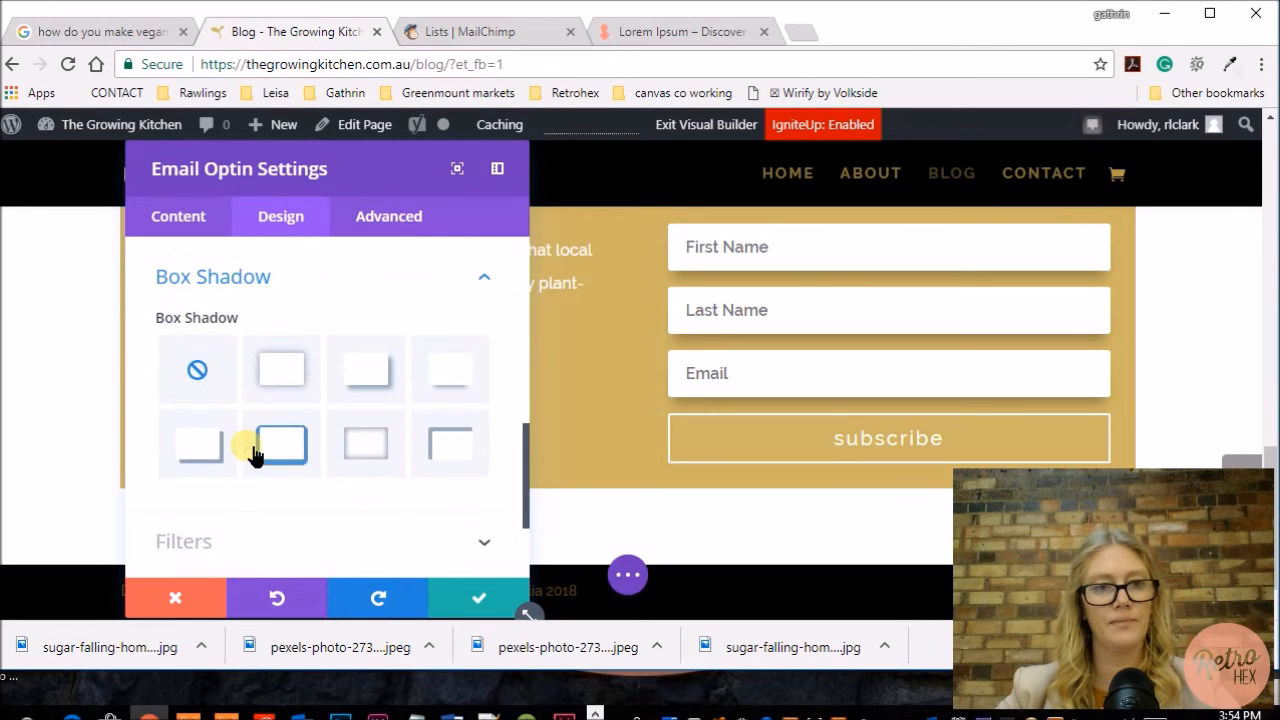
pyautogui.click(448, 380)
pyautogui.scroll(-2, 311, 414)
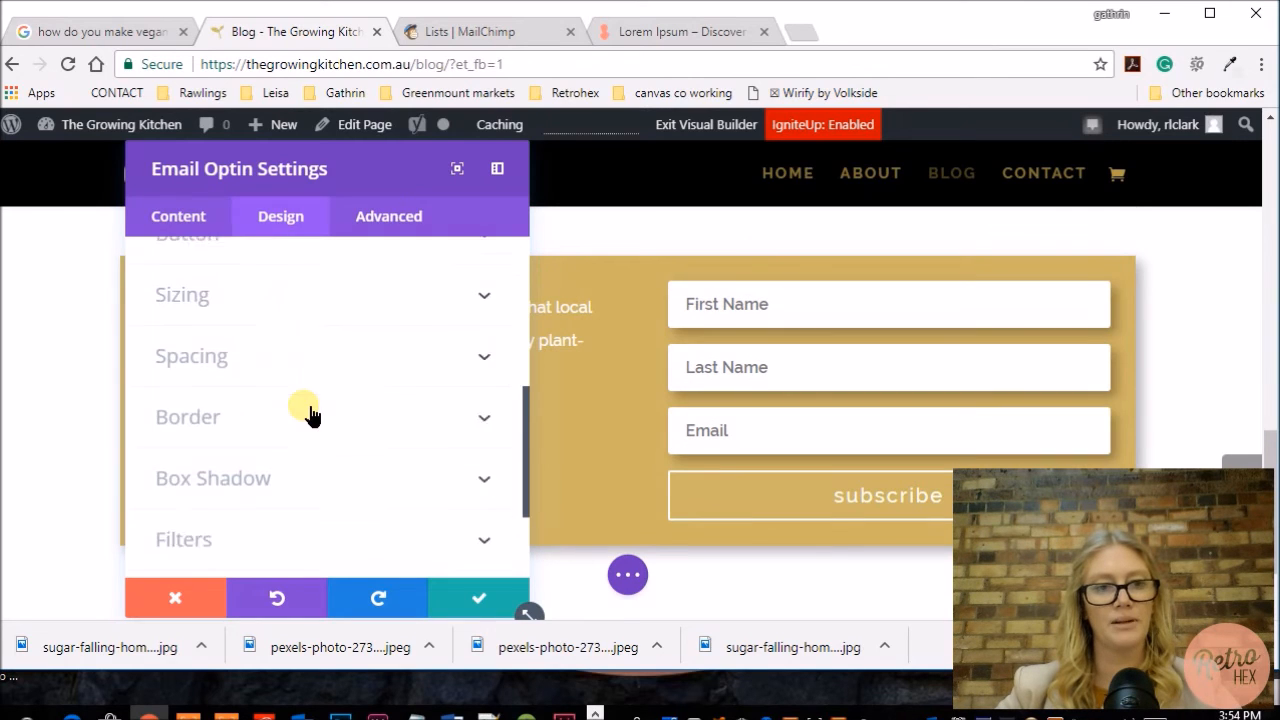
# Step: Remove the box shadow from the form fields and save the module settings
pyautogui.scroll(3, 279, 388)
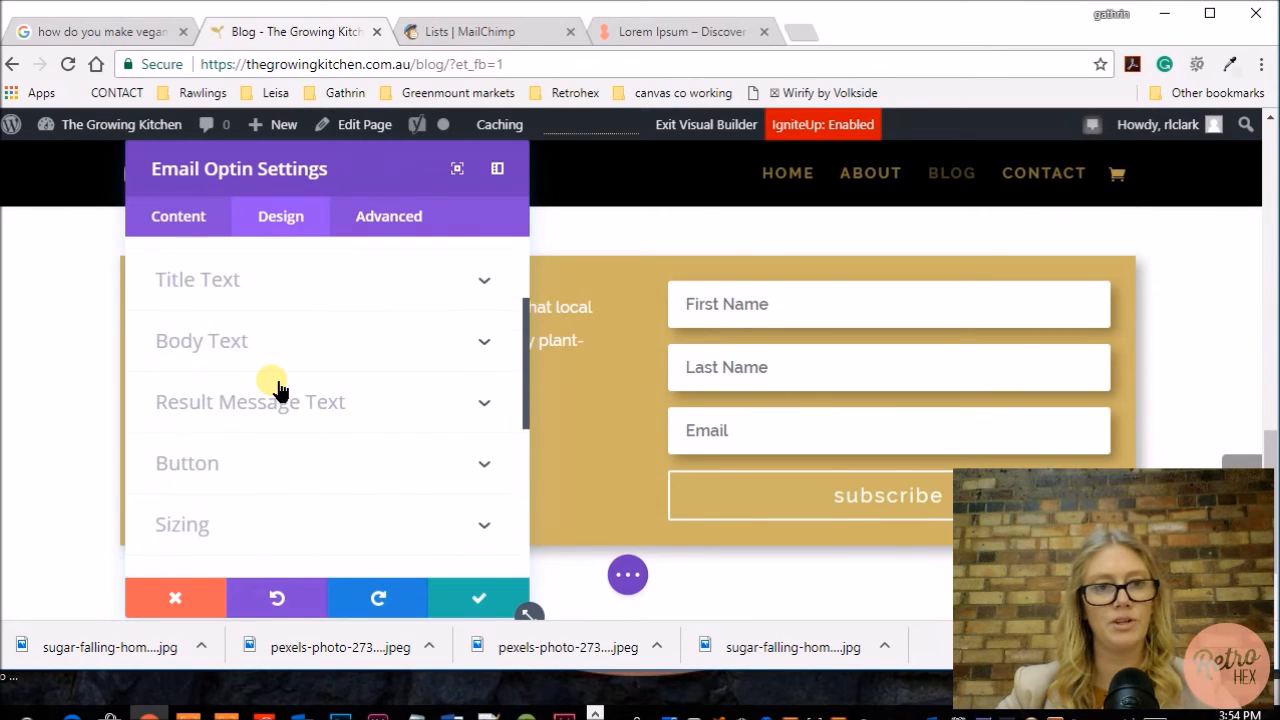
pyautogui.scroll(2, 278, 380)
pyautogui.click(268, 342)
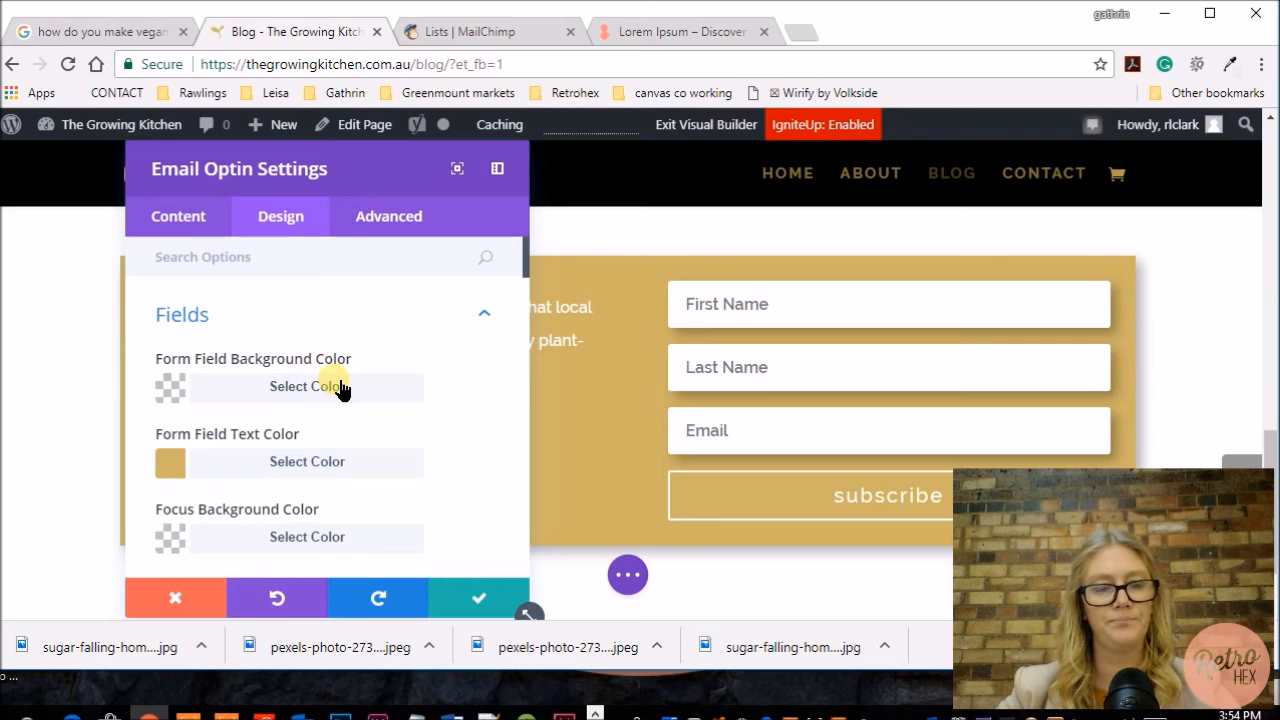
pyautogui.scroll(-2, 336, 390)
pyautogui.scroll(-3, 336, 390)
pyautogui.click(200, 352)
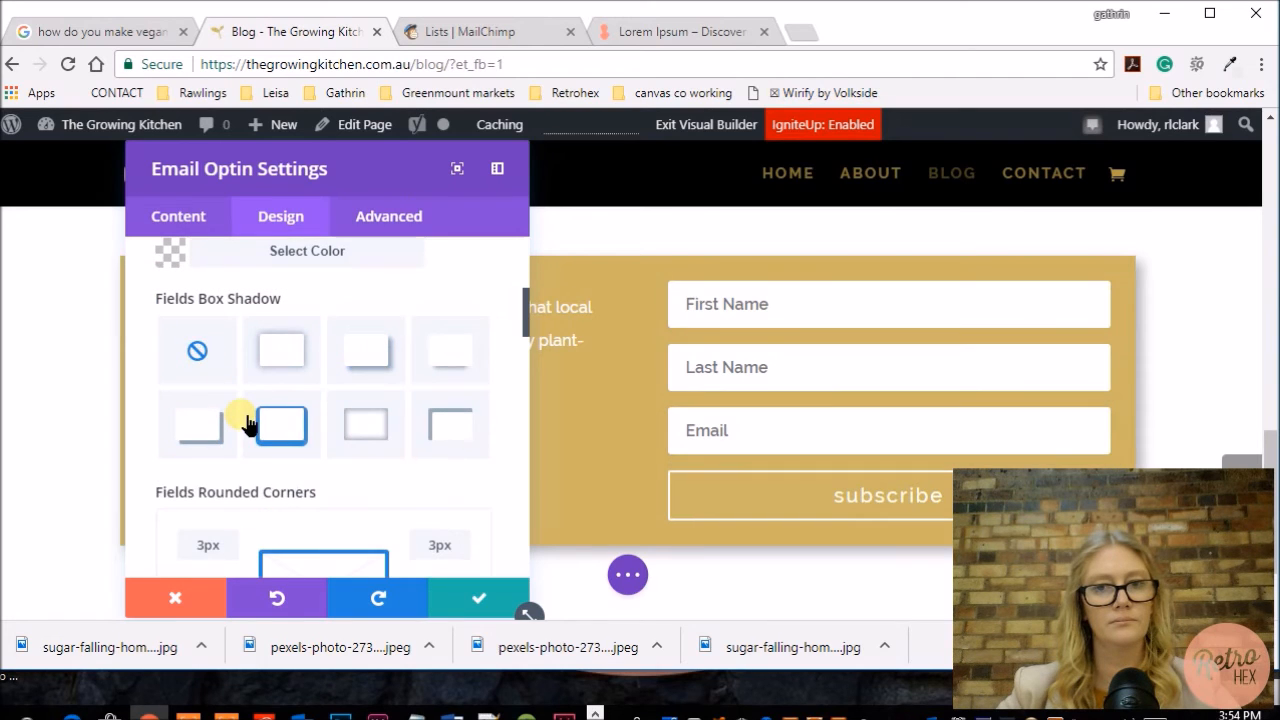
pyautogui.click(460, 600)
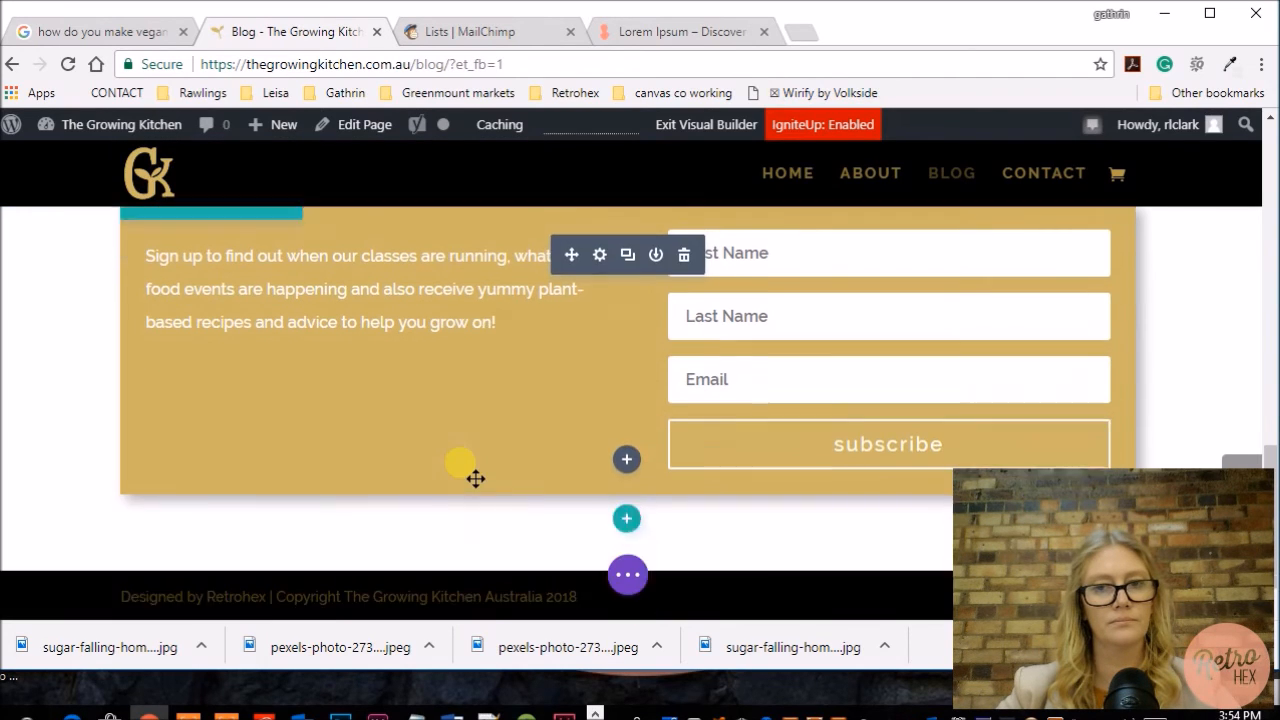
# Step: Leave the Visual Builder and return to the backend page editor
pyautogui.click(628, 575)
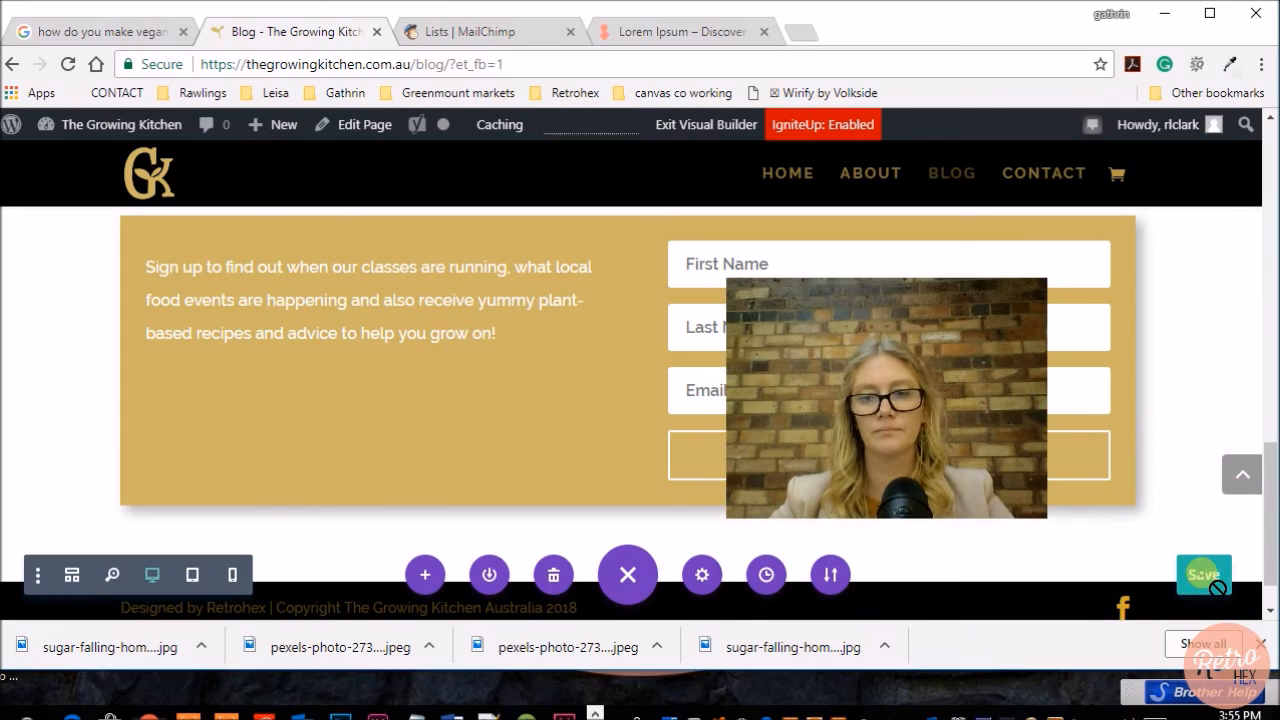
pyautogui.click(354, 125)
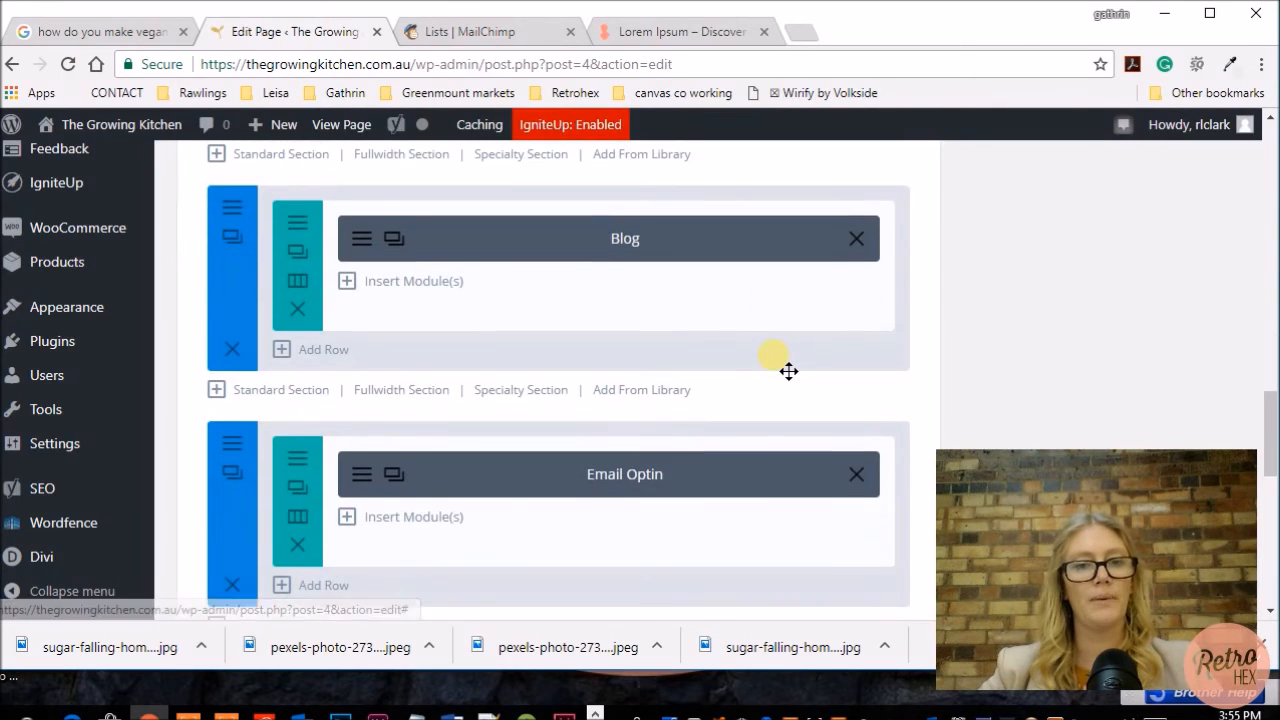
# Step: Start saving the Email Optin section to the library with the template name email-optin-form
pyautogui.scroll(-1, 789, 371)
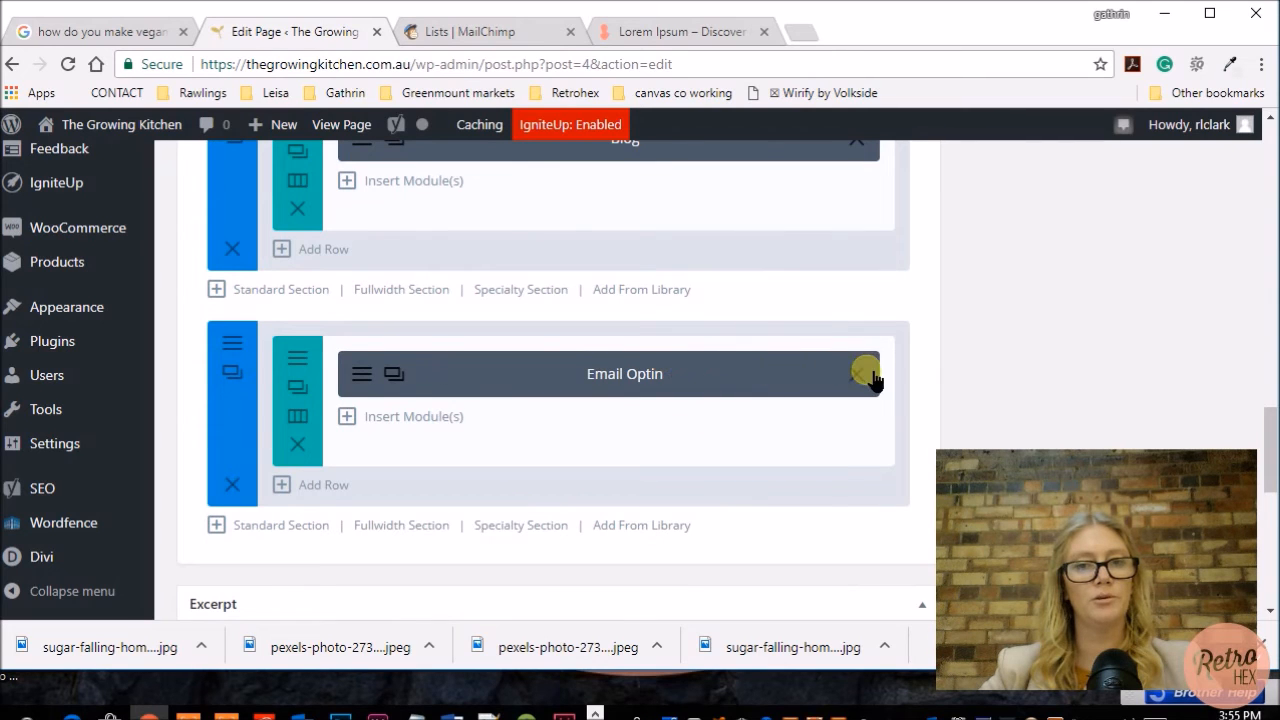
pyautogui.click(233, 343)
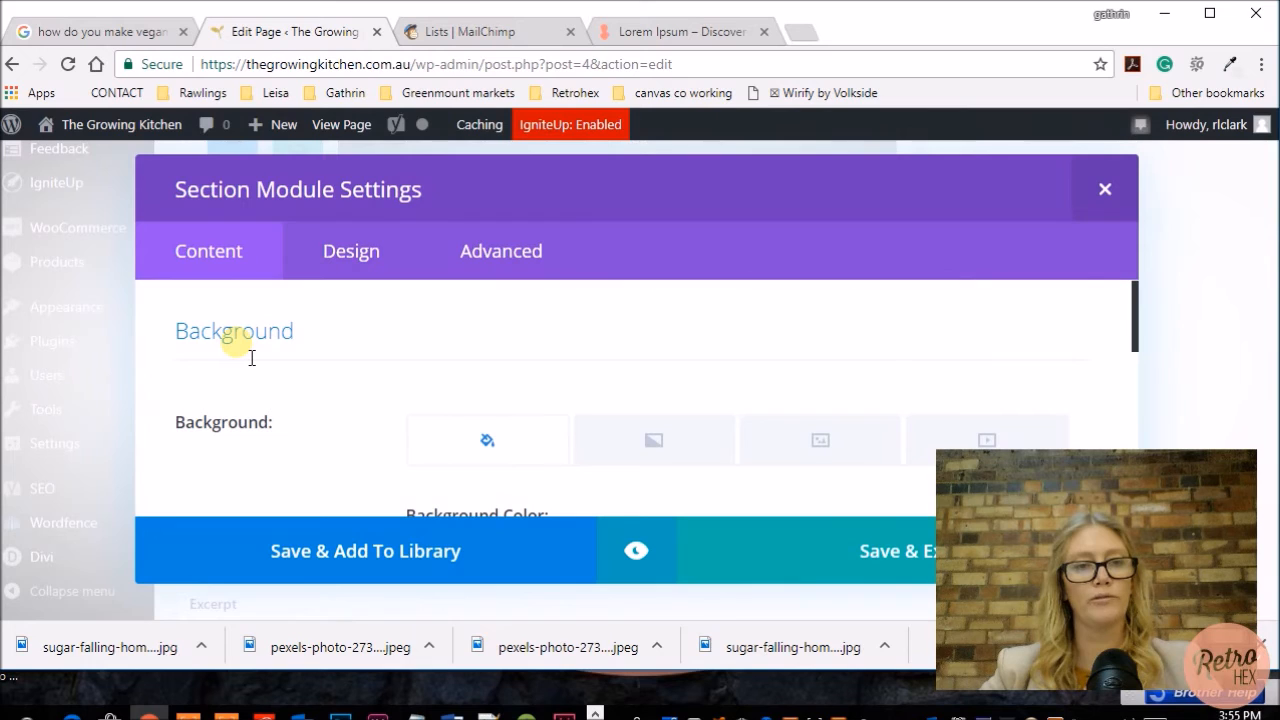
pyautogui.click(350, 557)
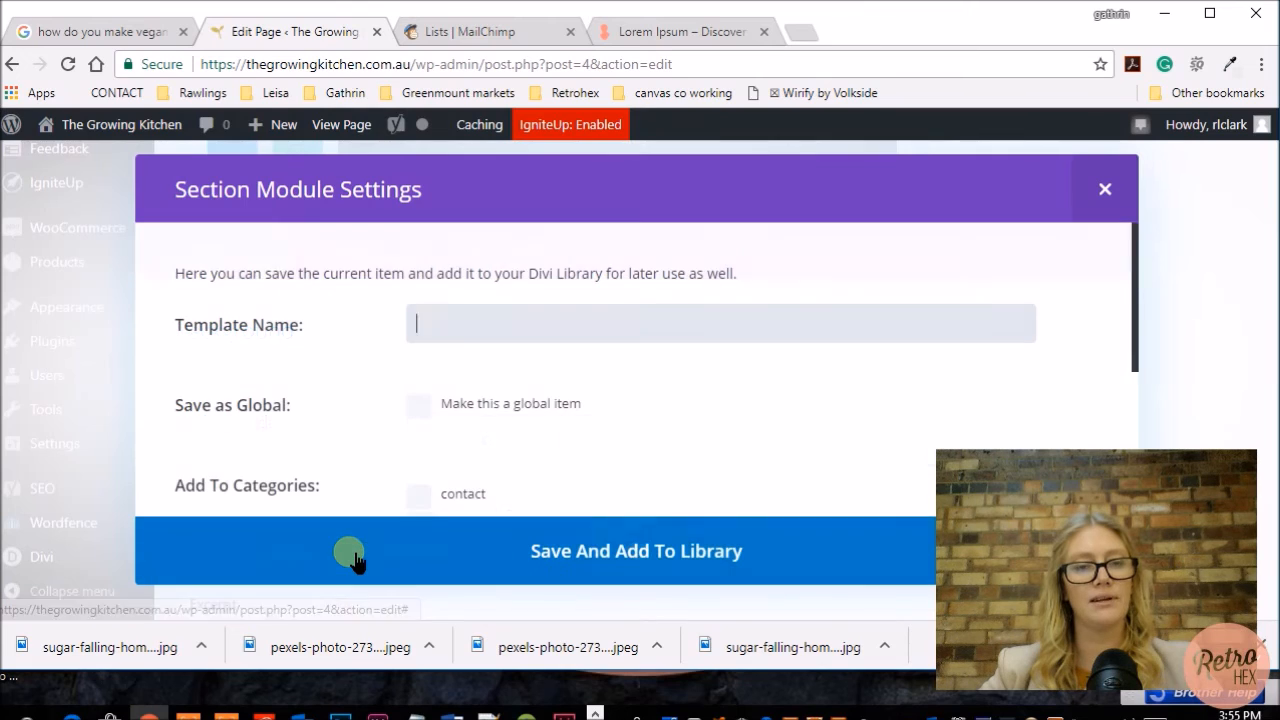
pyautogui.click(476, 344)
pyautogui.write('email-optin-form')
# Step: Create a new category email-optin for the template and save it to the Divi Library
pyautogui.scroll(-1, 595, 321)
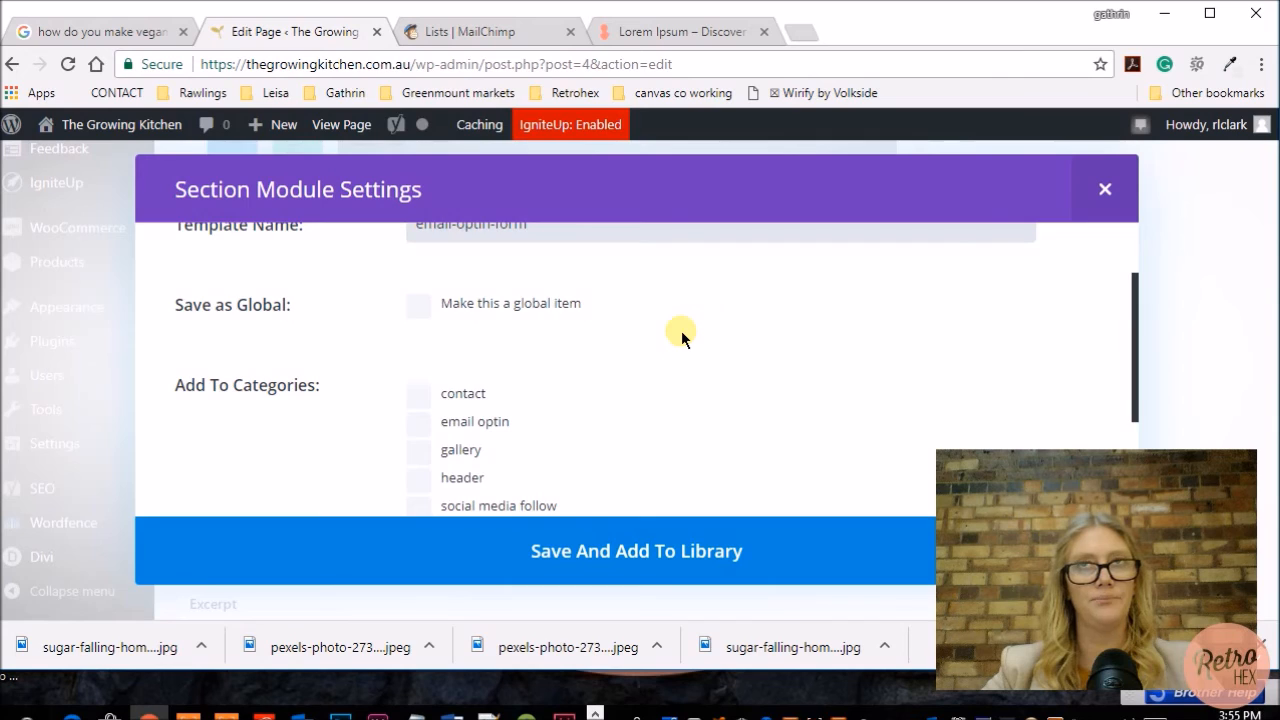
pyautogui.scroll(-2, 663, 327)
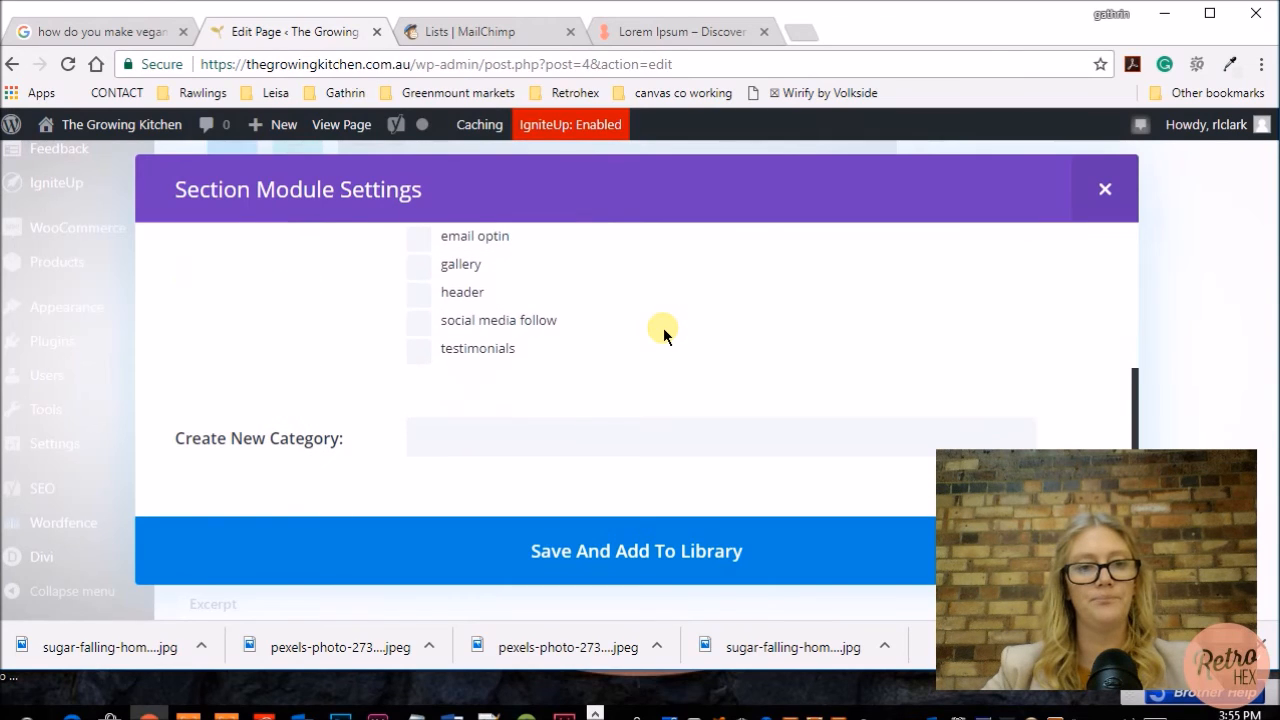
pyautogui.click(490, 440)
pyautogui.write('email-p')
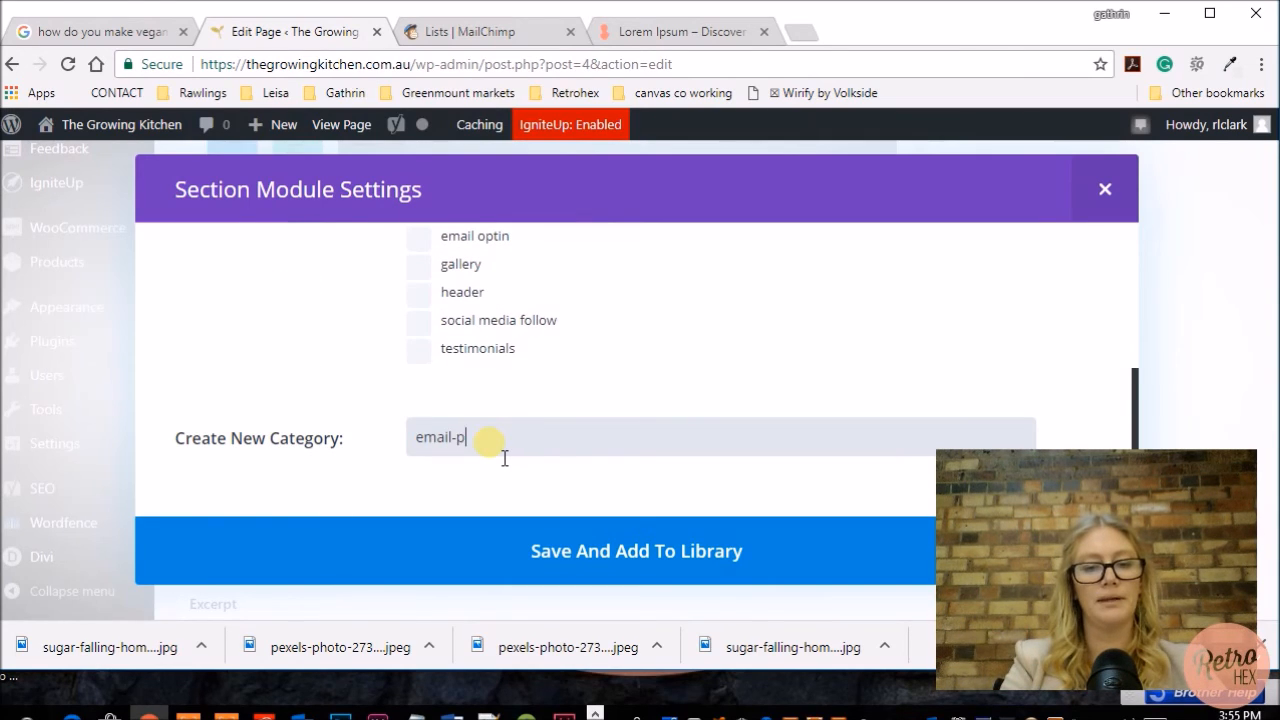
pyautogui.press('BackSpace')
pyautogui.write('optin')
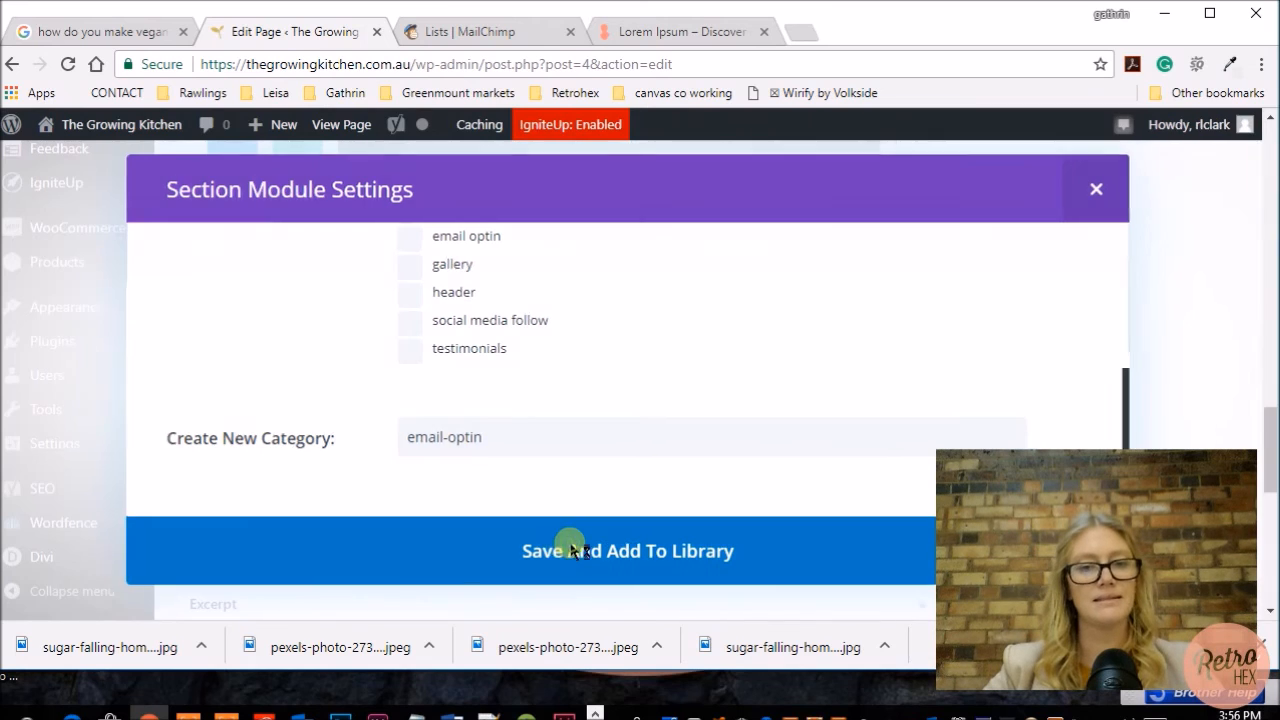
pyautogui.click(586, 546)
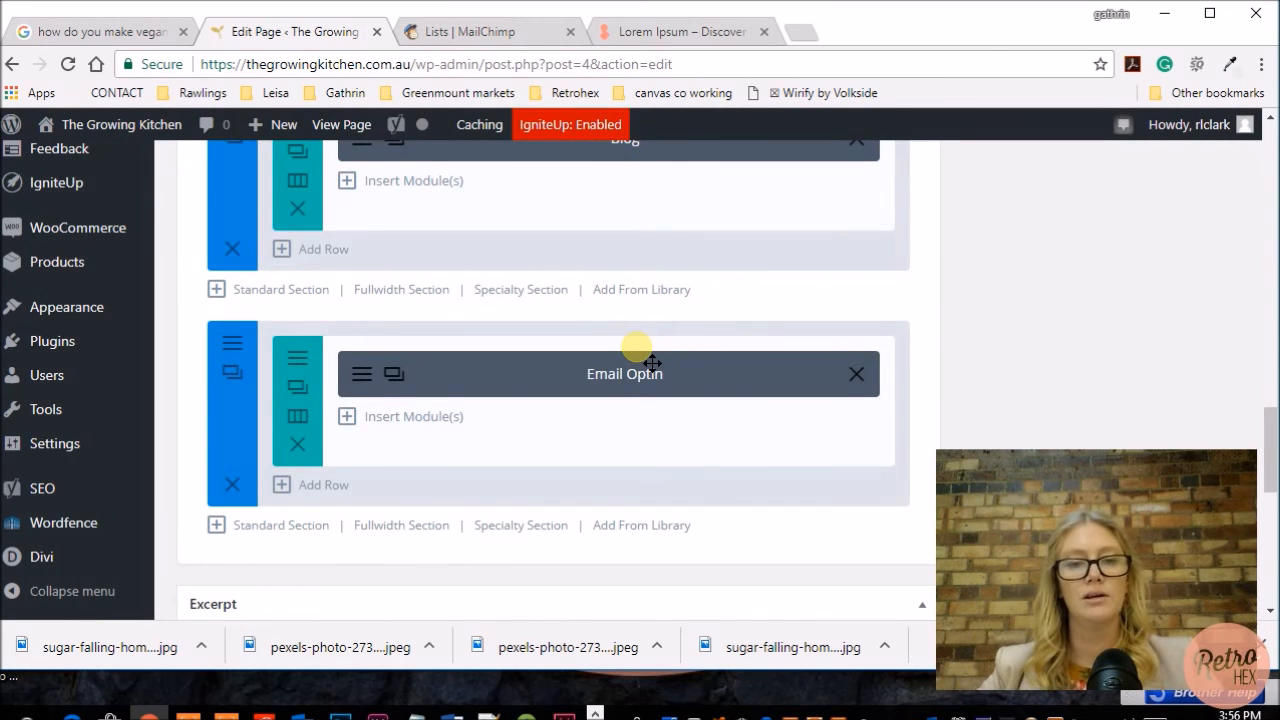
# Step: Update the Blog page
pyautogui.scroll(15, 648, 360)
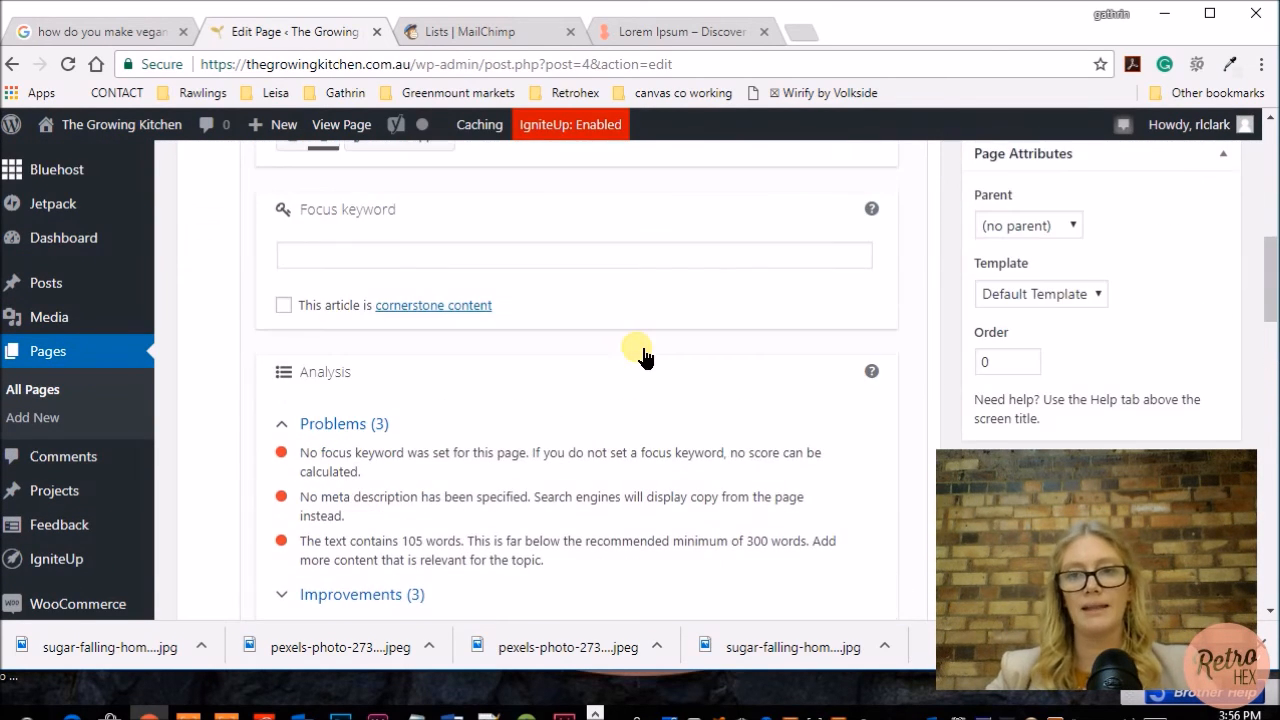
pyautogui.scroll(1, 636, 349)
pyautogui.click(1184, 220)
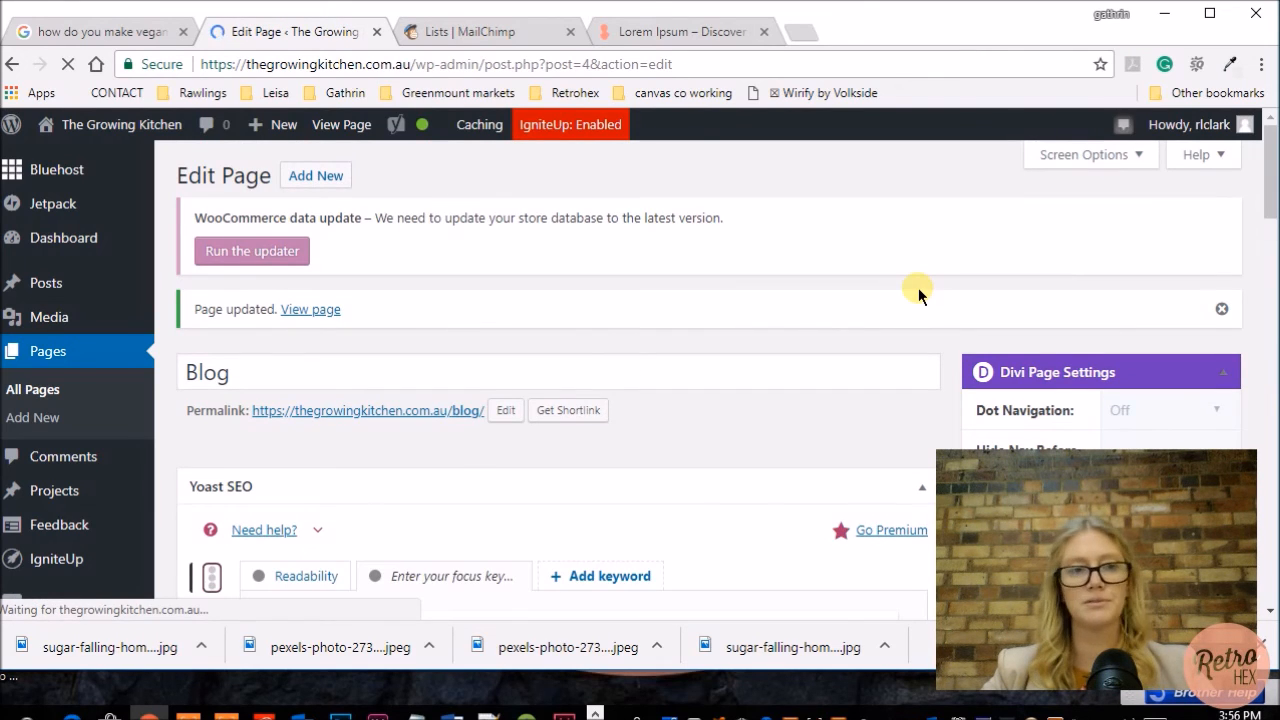
pyautogui.moveTo(60, 286)
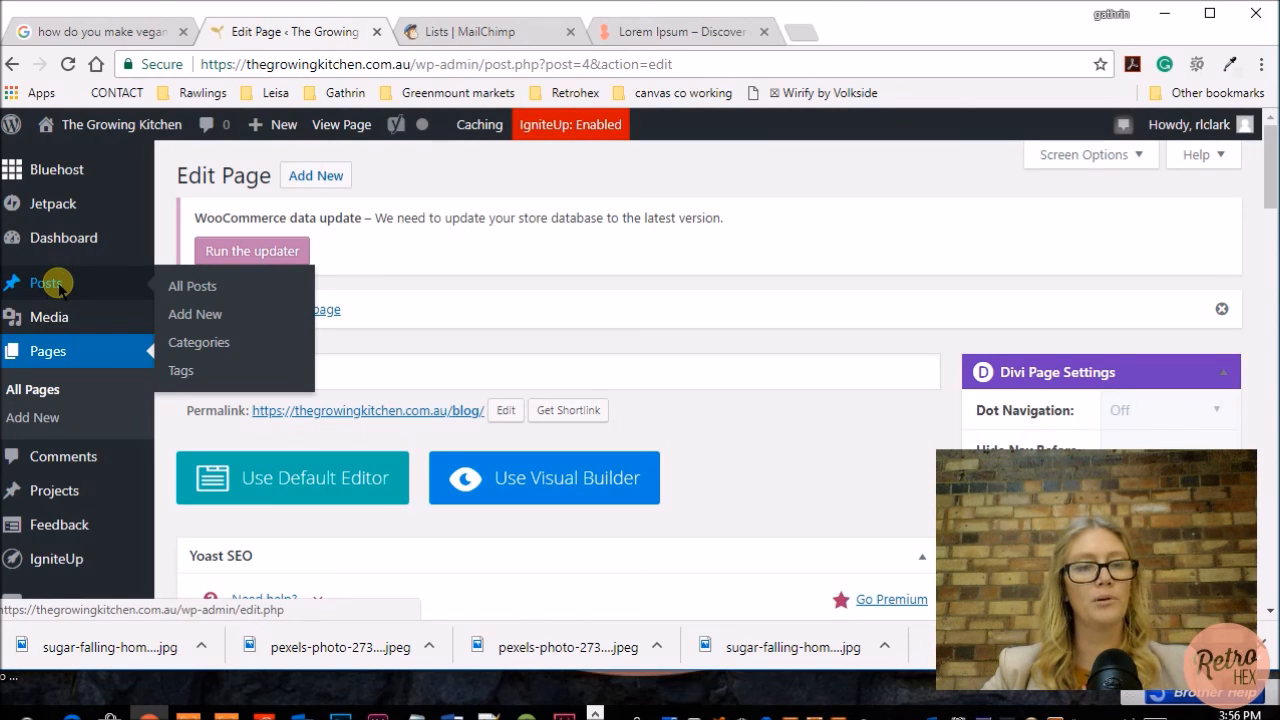
# Step: Open the post "how do you make vegan donuts" and add the email-optin-form section from the Divi Library to its layout
pyautogui.click(60, 286)
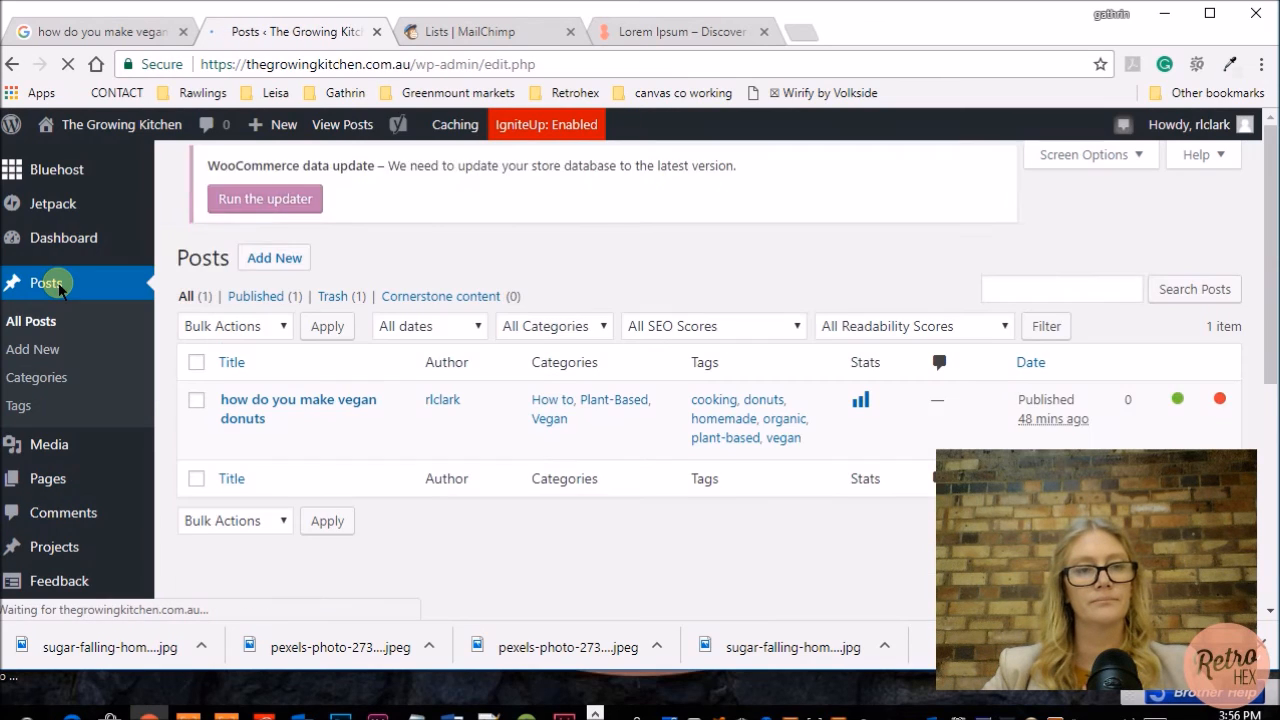
pyautogui.click(295, 420)
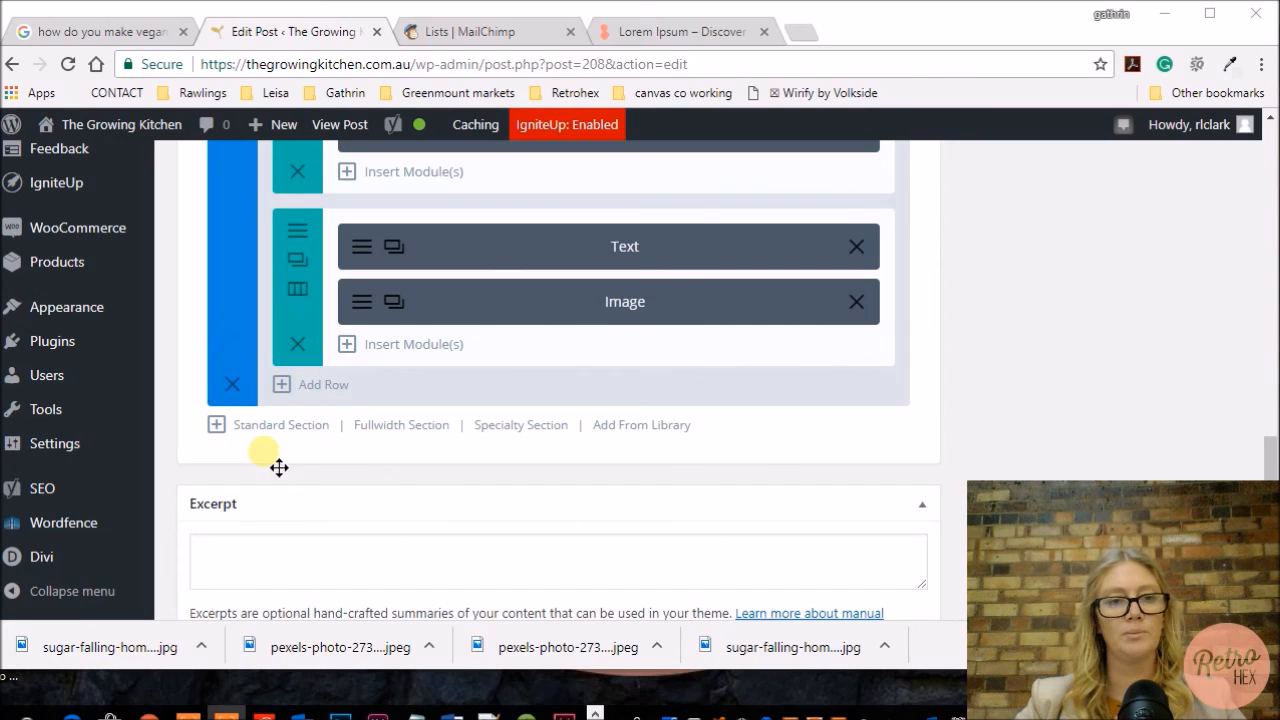
pyautogui.click(632, 428)
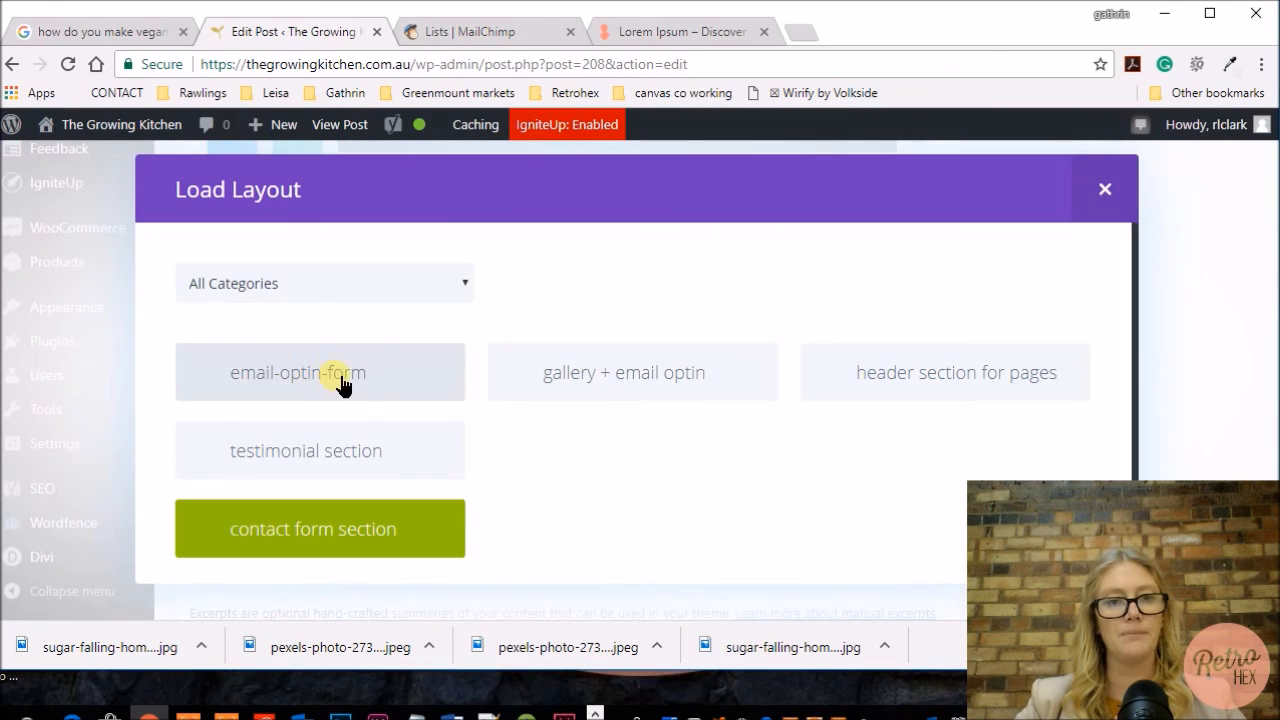
pyautogui.click(352, 378)
# Step: Update the post
pyautogui.scroll(10, 1062, 375)
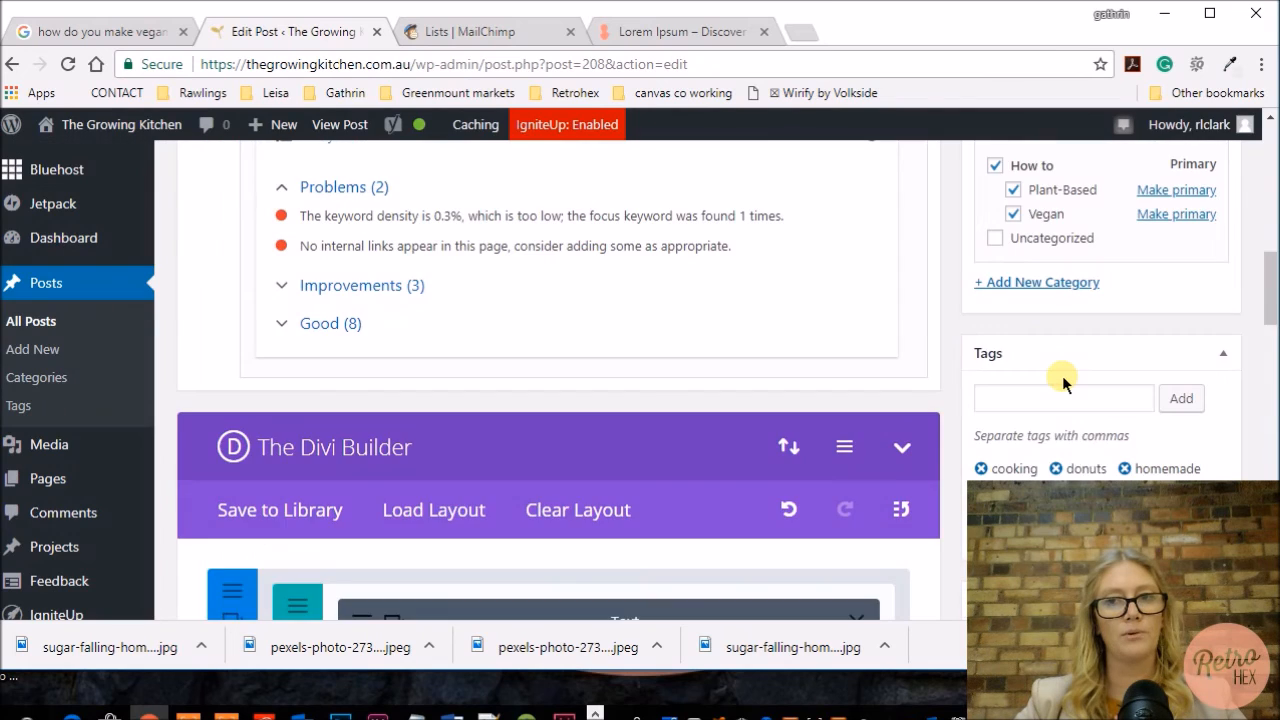
pyautogui.click(1194, 196)
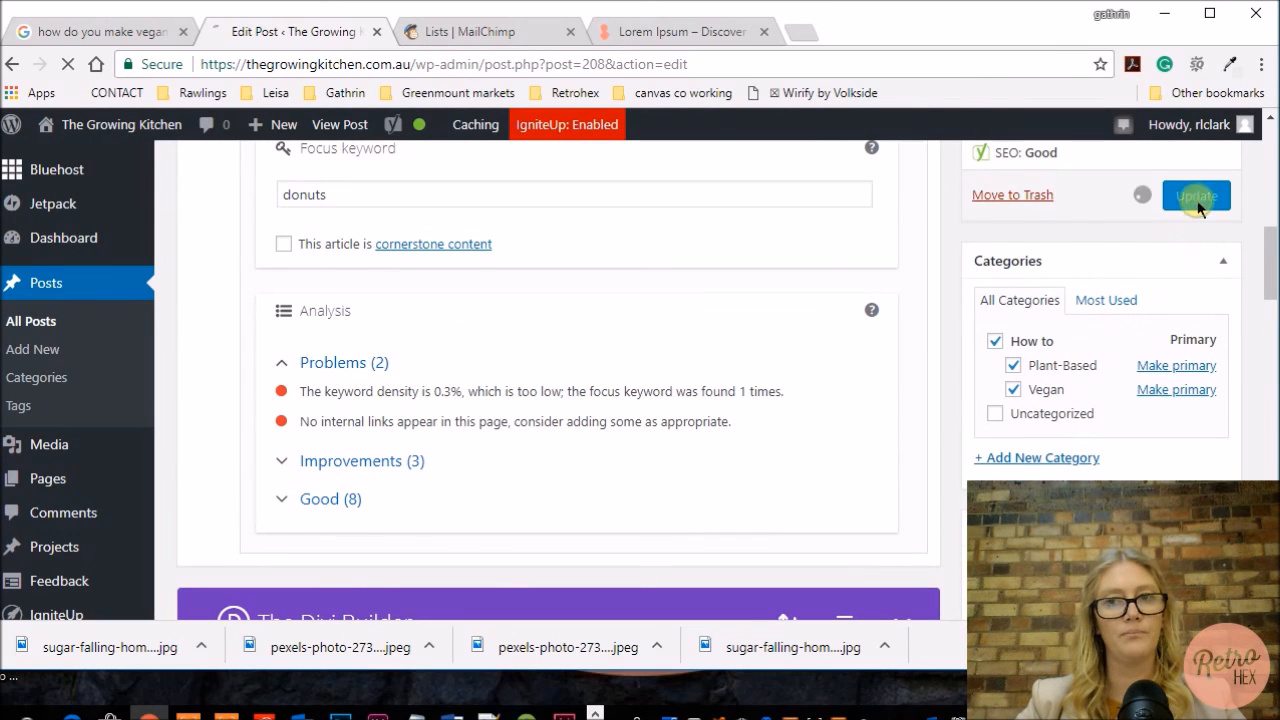
pyautogui.scroll(2, 1120, 306)
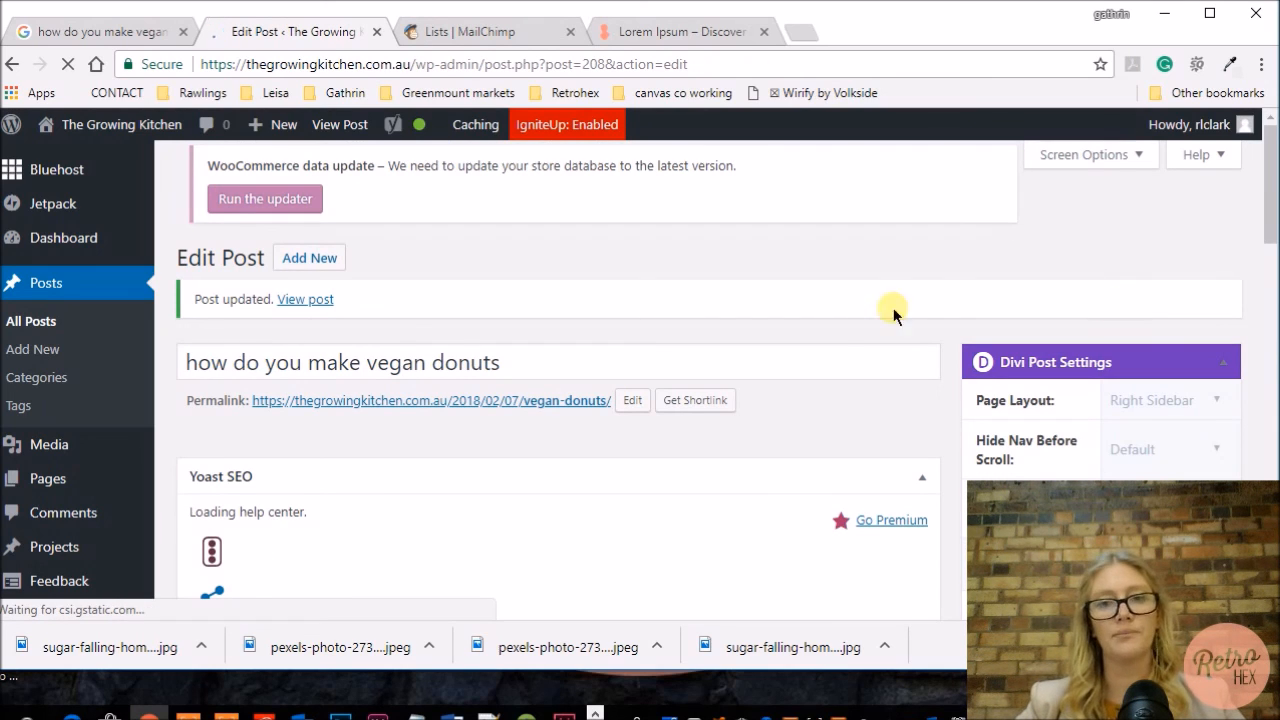
# Step: Preview the post's changes and scroll down to examine the email optin form section
pyautogui.scroll(-1, 858, 342)
pyautogui.scroll(-2, 859, 343)
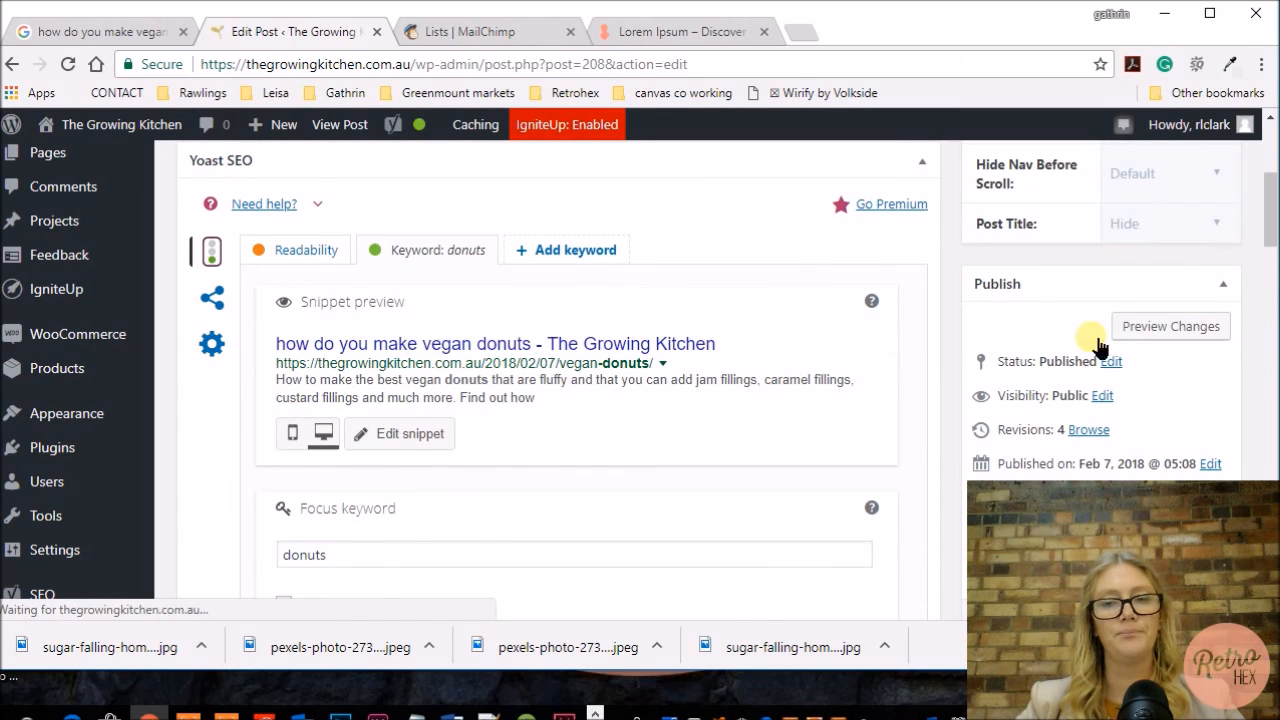
pyautogui.click(1160, 330)
pyautogui.scroll(-10, 700, 314)
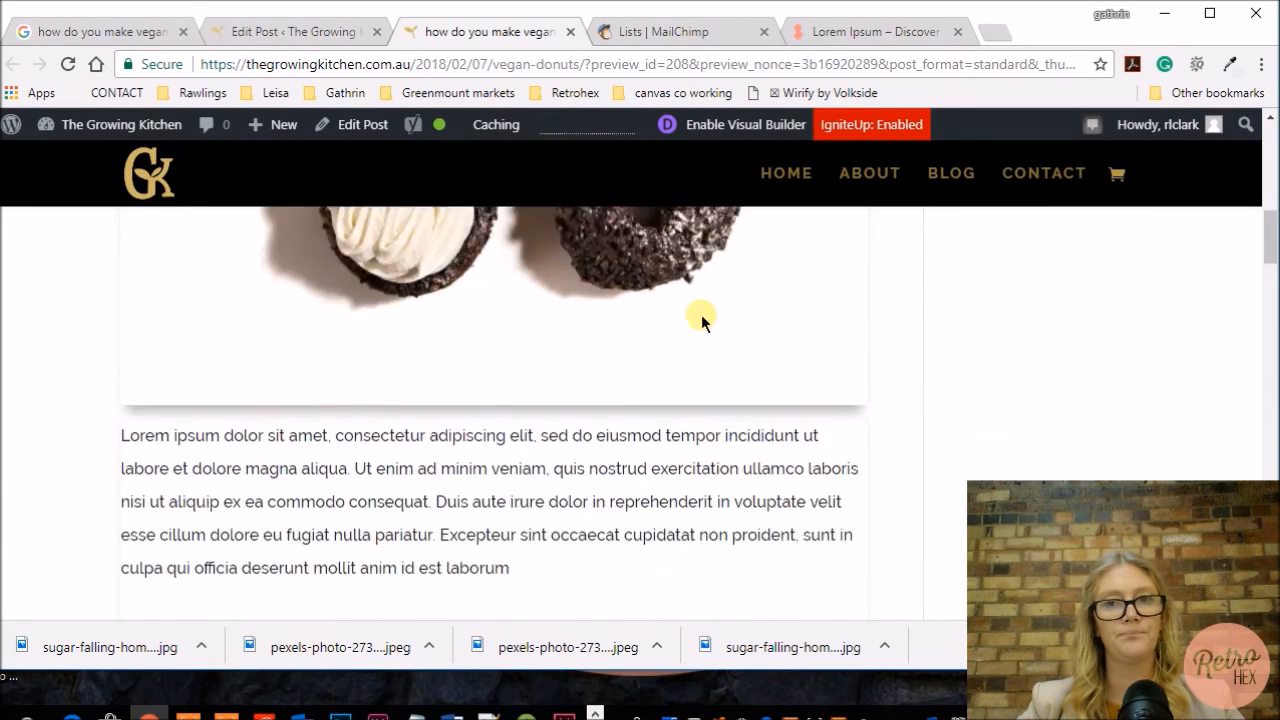
pyautogui.scroll(-10, 700, 314)
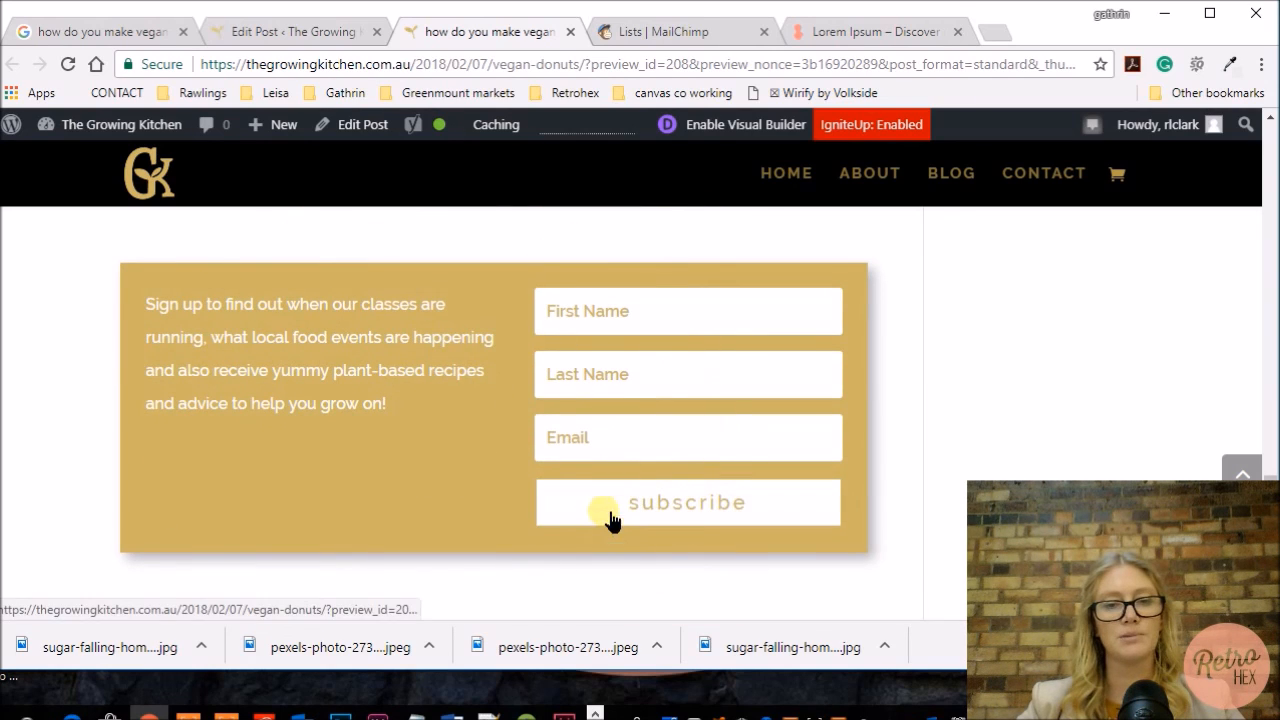
pyautogui.scroll(1, 388, 505)
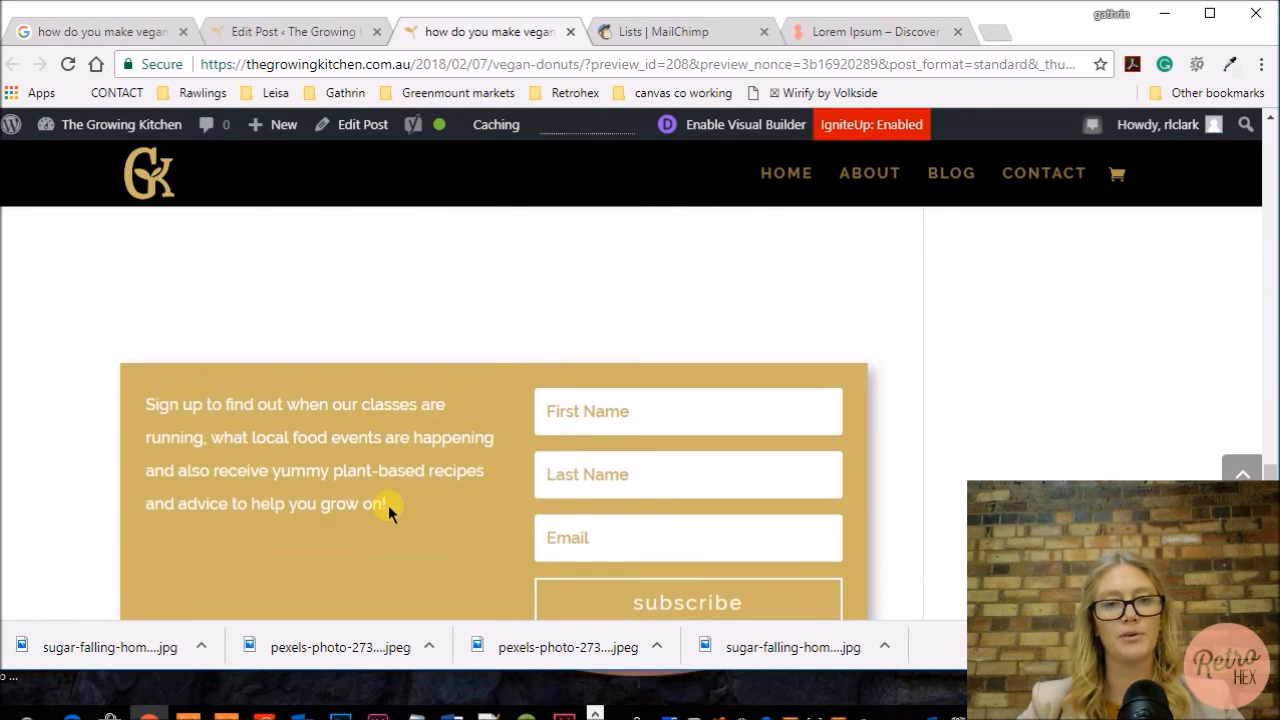
pyautogui.scroll(-1, 388, 505)
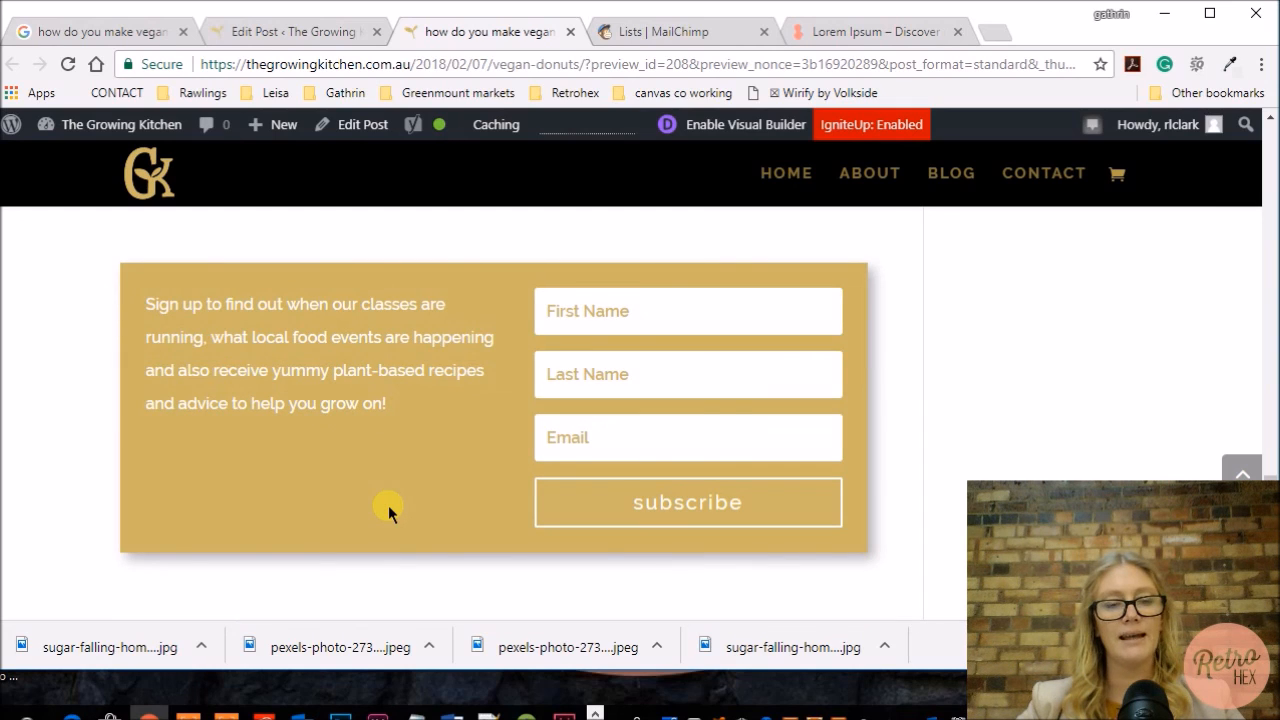